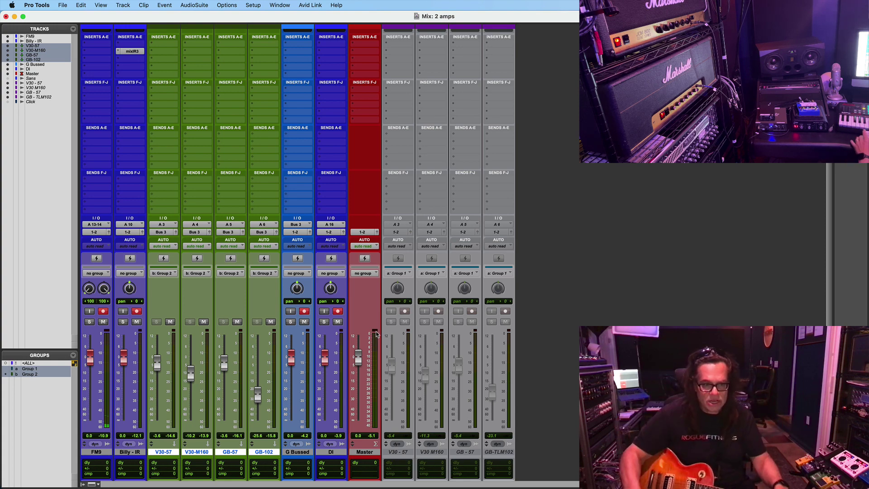
# - Move the DI track directly after the Billy - IR track in the mixer
pyautogui.click(95, 452)
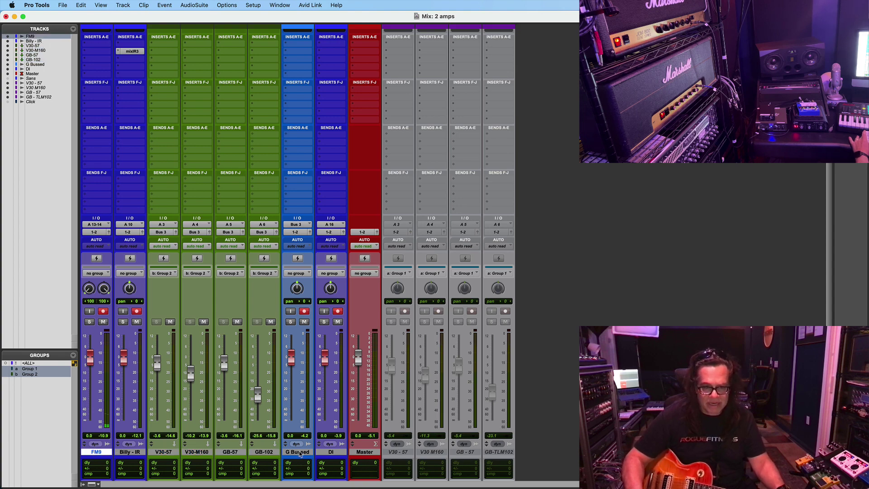
pyautogui.moveTo(331, 452); pyautogui.dragTo(153, 450)
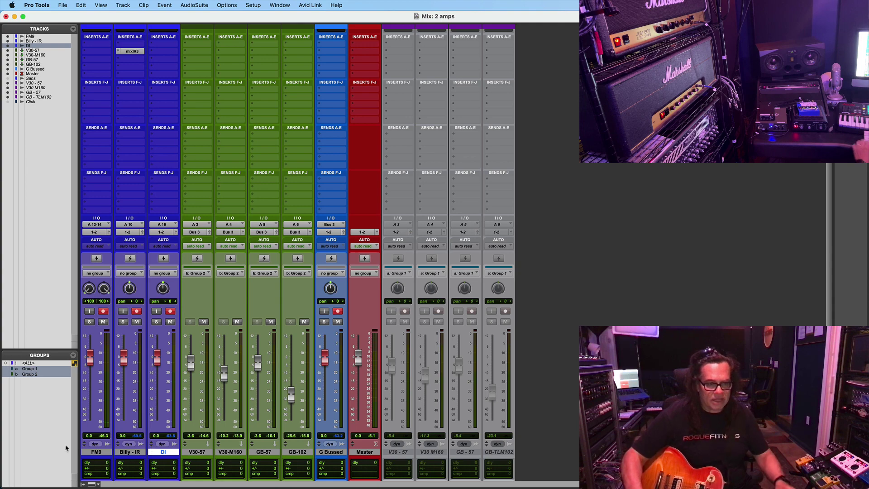
# - Select FM9 and then Billy - IR, view the mixIR3 insert on Billy - IR, and close the plug-in
pyautogui.click(90, 453)
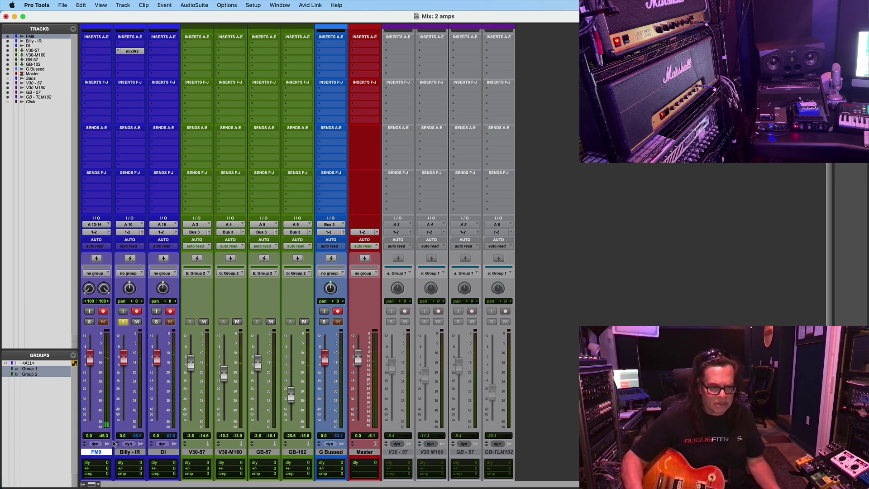
pyautogui.click(129, 453)
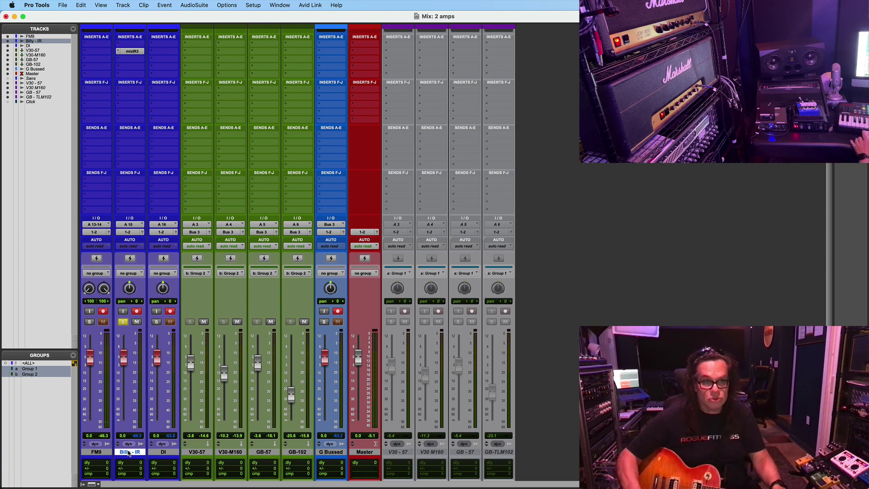
pyautogui.click(128, 51)
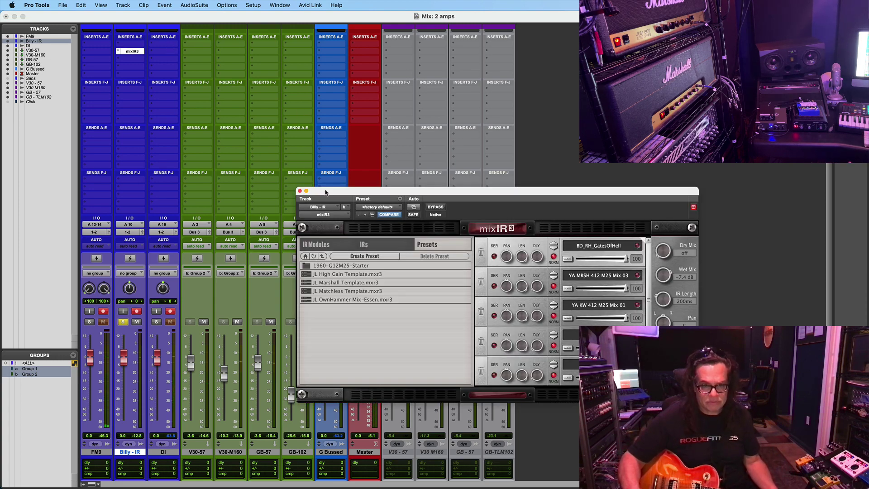
pyautogui.moveTo(325, 192); pyautogui.dragTo(192, 98)
pyautogui.click(167, 96)
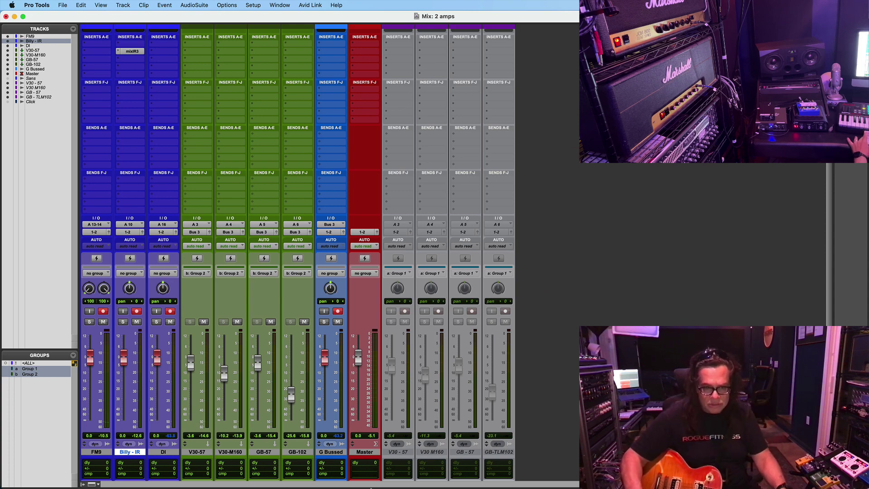
# - Move G Bussed directly after DI and give FM9, Billy - IR, DI and G Bussed the same dark blue colour
pyautogui.moveTo(338, 453); pyautogui.dragTo(197, 452)
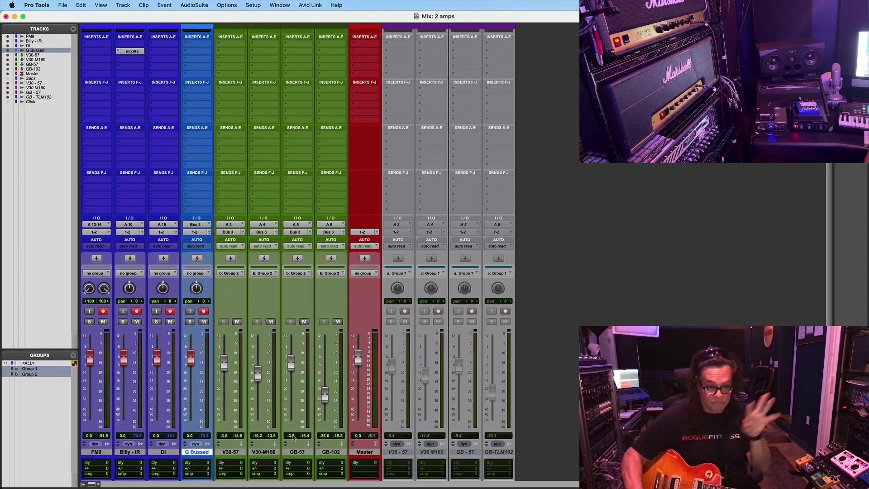
pyautogui.keyDown('shift'); pyautogui.click(92, 454); pyautogui.keyUp('shift')
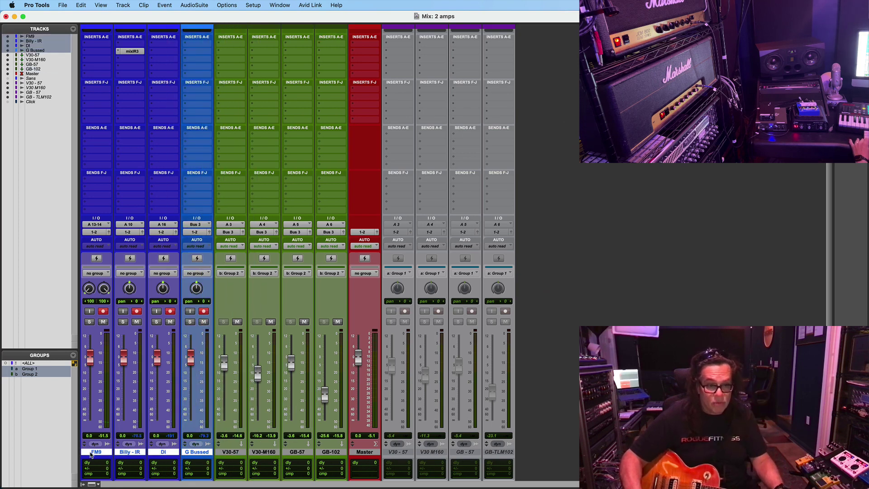
pyautogui.hotkey('shift', 'r')
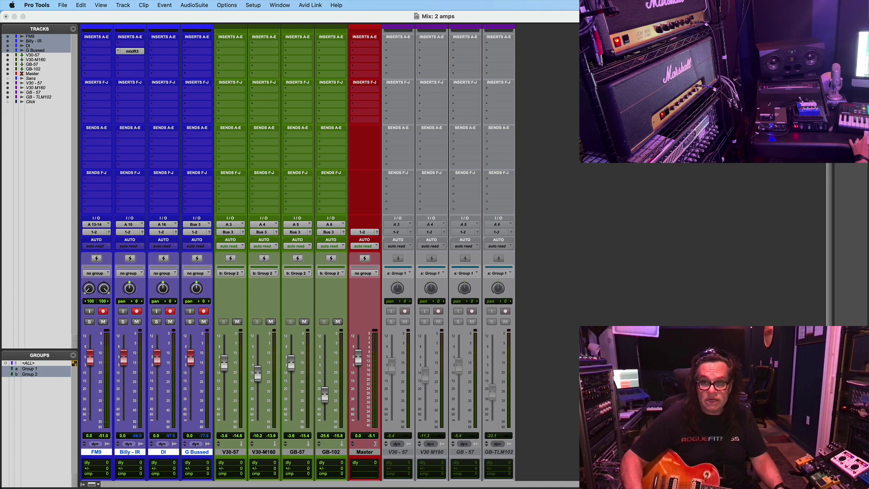
# - Highlight the four green mic tracks, V30-57 through GB-102, and the G Bussed track that they feed
pyautogui.click(230, 452)
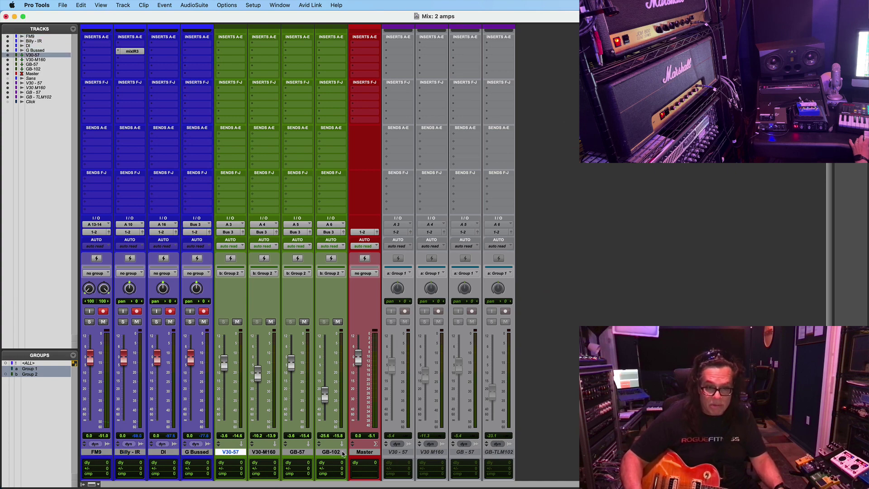
pyautogui.keyDown('shift'); pyautogui.click(340, 454); pyautogui.keyUp('shift')
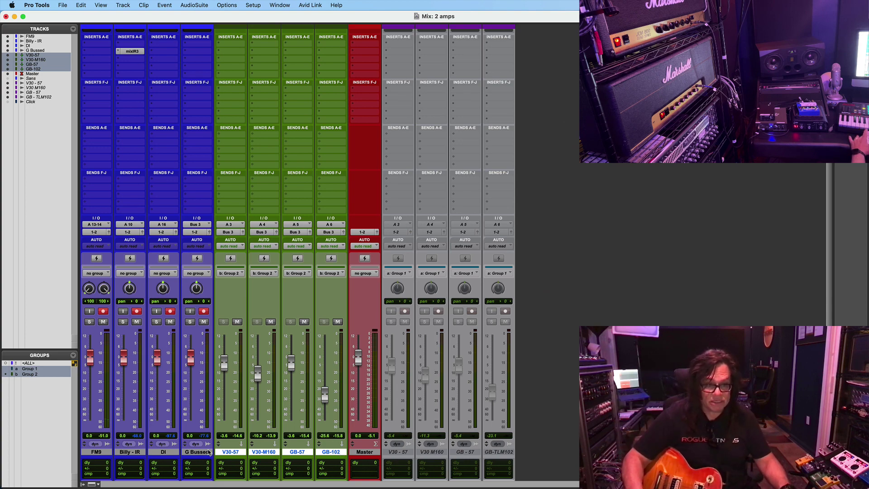
pyautogui.click(209, 453)
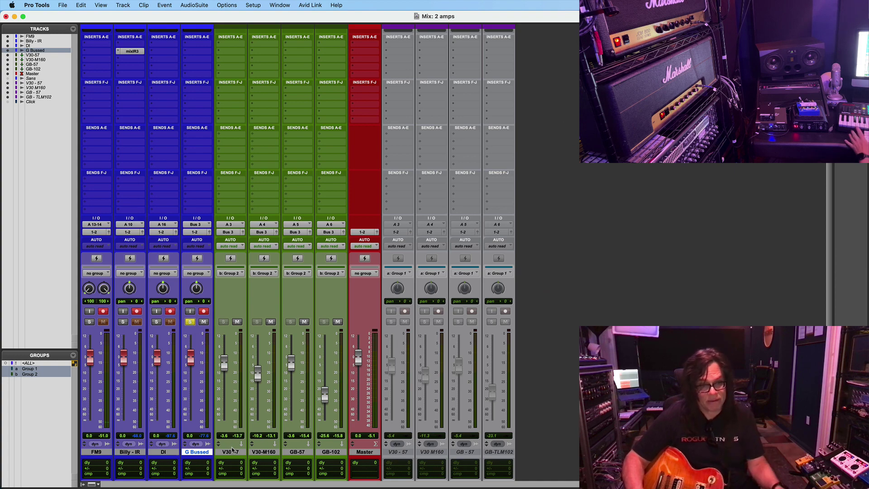
pyautogui.click(230, 452)
pyautogui.keyDown('shift'); pyautogui.click(332, 453); pyautogui.keyUp('shift')
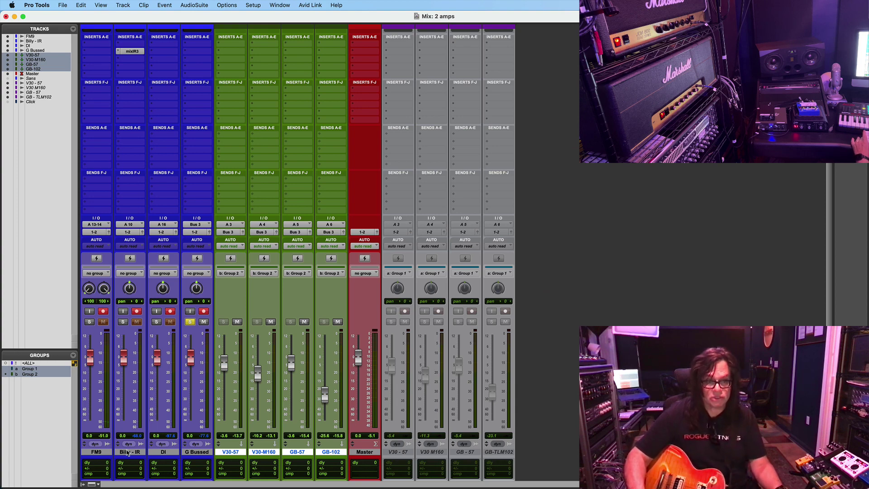
# - Select Billy - IR and G Bussed, and view the impulse responses loaded in mixIR3 on Billy - IR
pyautogui.click(128, 451)
pyautogui.keyDown('super'); pyautogui.click(196, 451); pyautogui.keyUp('super')
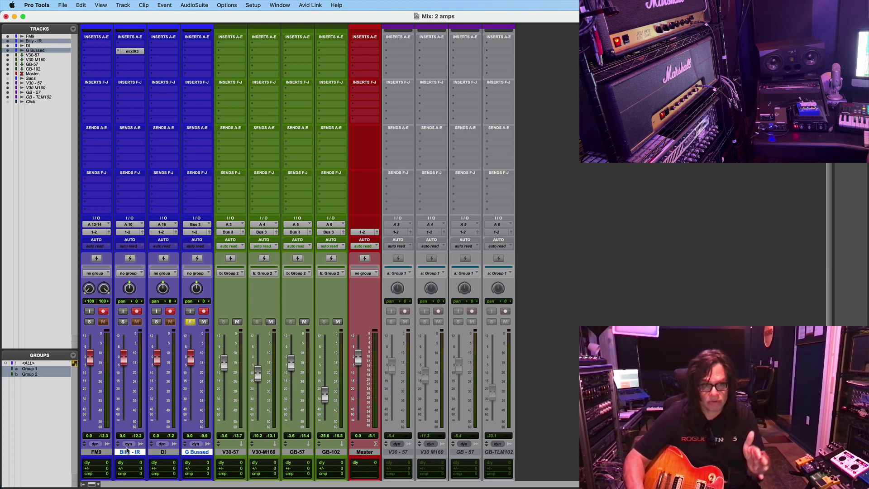
pyautogui.click(132, 52)
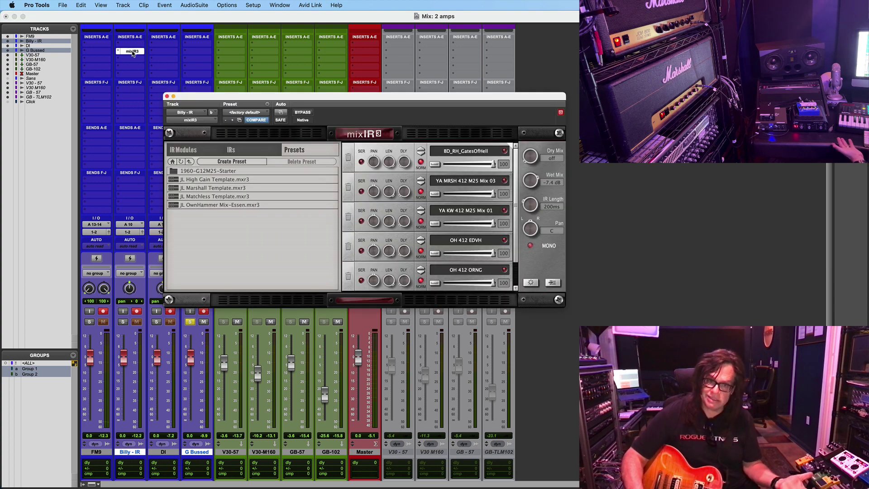
pyautogui.click(132, 52)
# - Mute the DI track and switch from the Mix window to the Edit window
pyautogui.keyDown('alt'); pyautogui.click(170, 311); pyautogui.keyUp('alt')
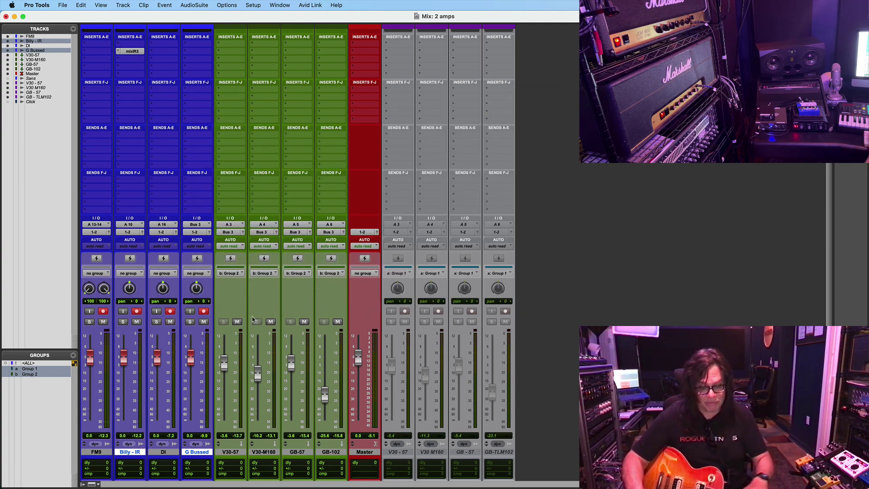
pyautogui.keyDown('alt'); pyautogui.click(170, 311); pyautogui.keyUp('alt')
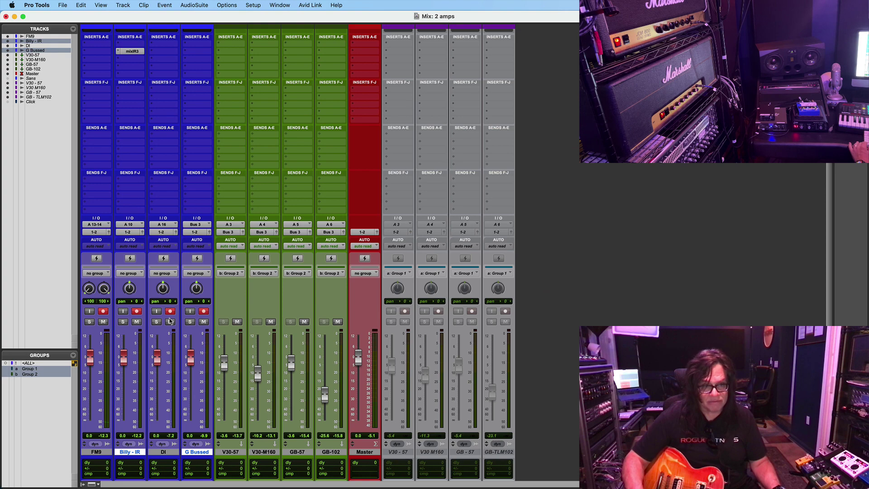
pyautogui.press('super+equal')
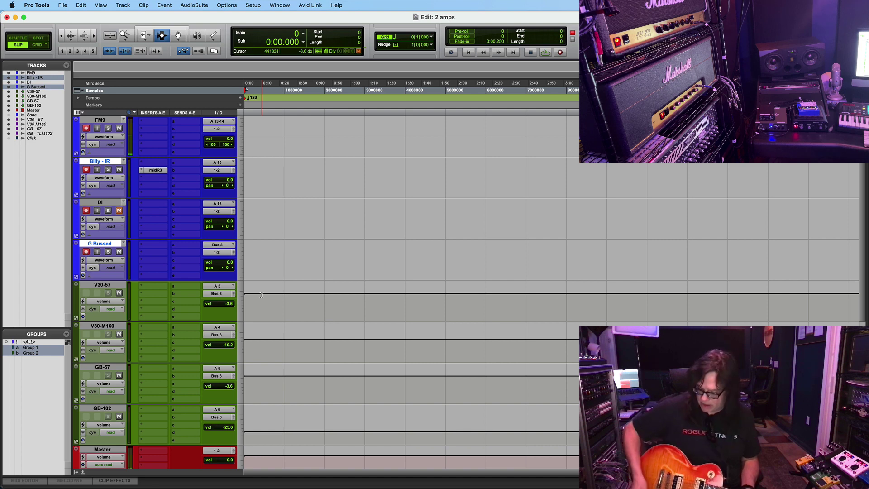
# - Record a take of about one minute on the armed FM9, Billy - IR, DI and G Bussed tracks
pyautogui.press('super+space')
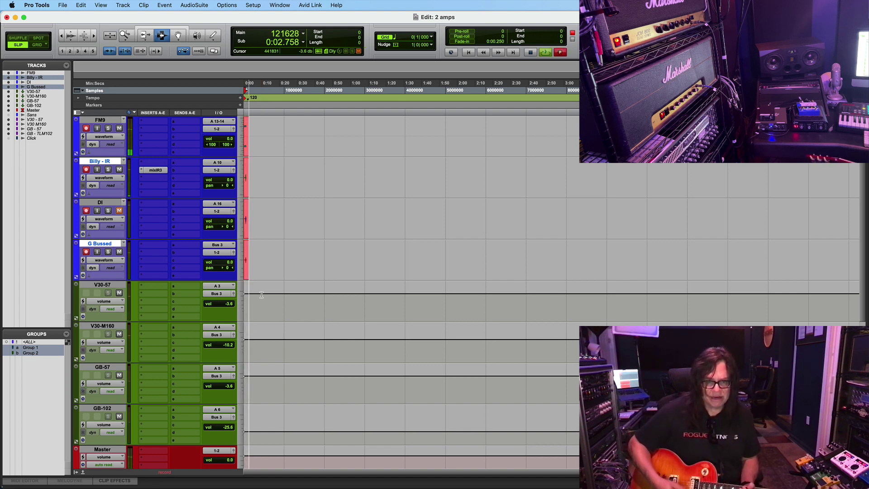
pyautogui.press('super+bracketright')
pyautogui.press('super+bracketright')
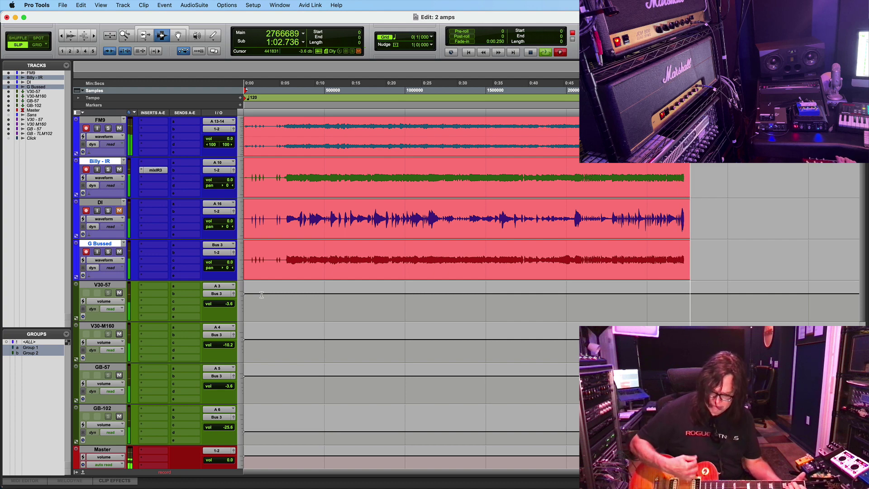
pyautogui.press('space')
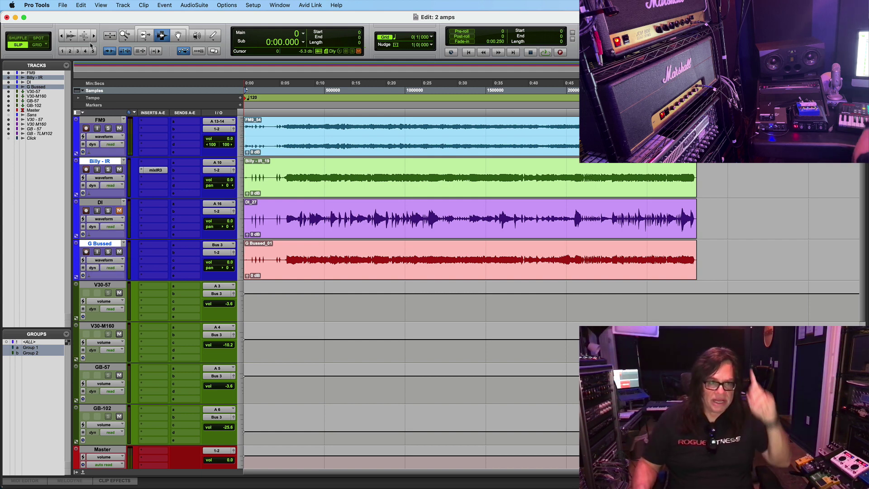
# - Enlarge the recorded waveforms vertically and examine the separate pick hits at the start of the take
pyautogui.click(70, 35)
pyautogui.click(70, 35)
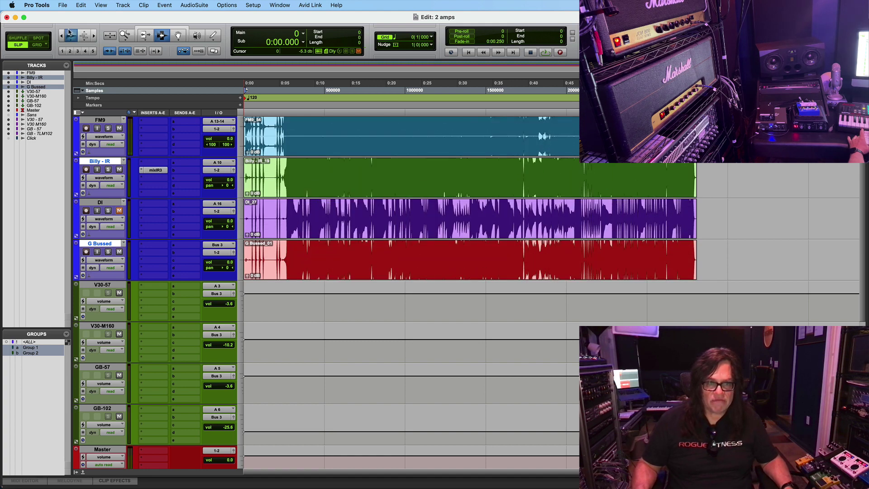
pyautogui.click(256, 135)
pyautogui.press('super+bracketright')
pyautogui.press('super+bracketright')
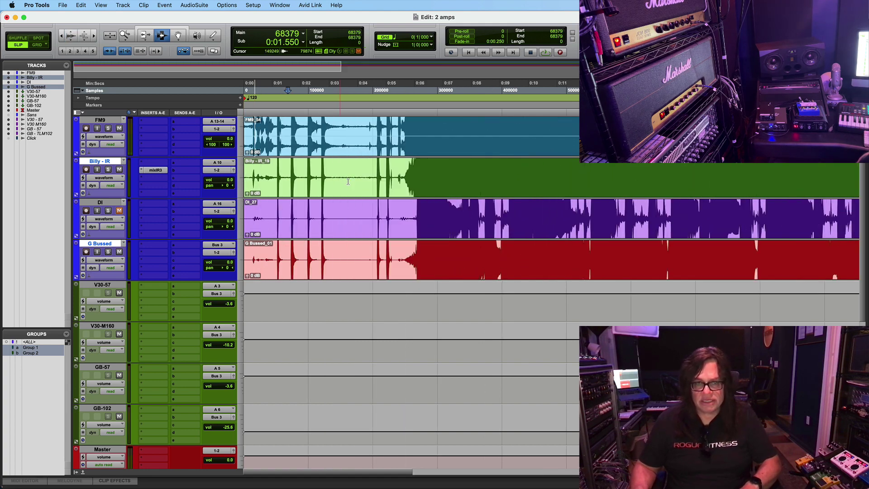
# - Examine the onset of the second strong pick hit, near 0:01.677, at sample level across all recorded tracks
pyautogui.click(435, 165)
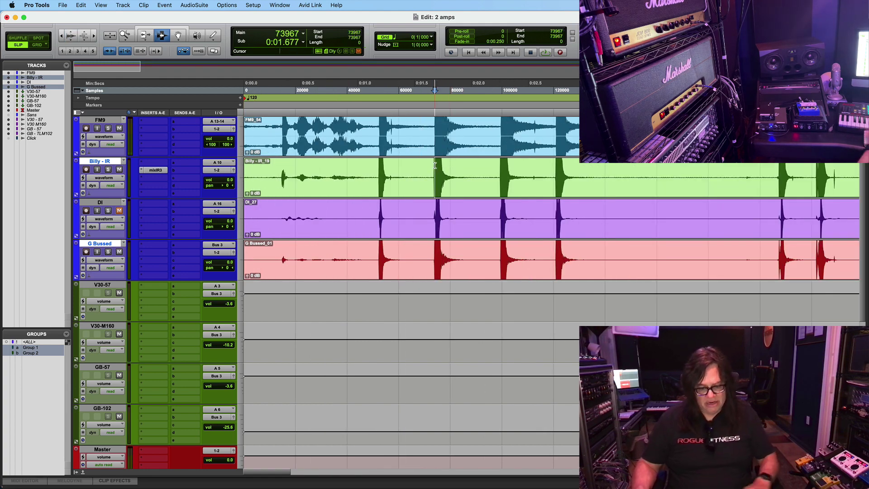
pyautogui.press('super+bracketright')
pyautogui.press('super+bracketright')
pyautogui.press('super+bracketright')
pyautogui.press('super+bracketright')
pyautogui.press('super+bracketright')
pyautogui.press('super+bracketright')
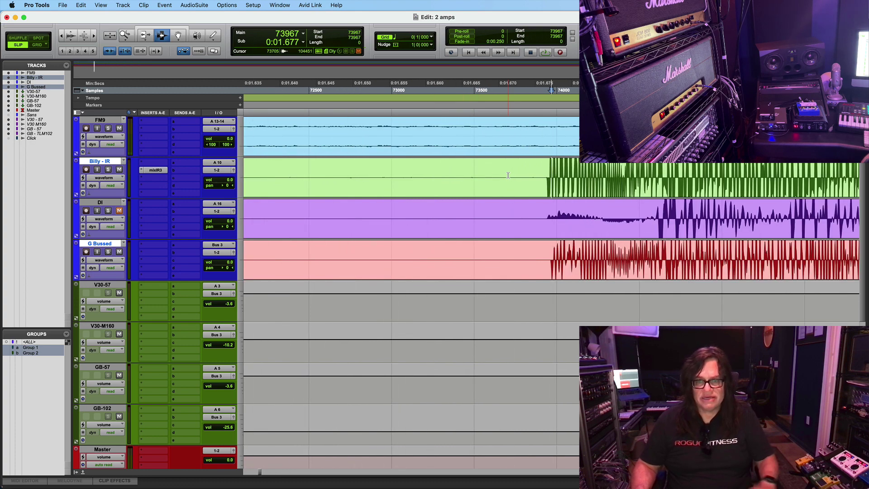
pyautogui.click(556, 192)
pyautogui.press('super+bracketright')
pyautogui.press('super+bracketright')
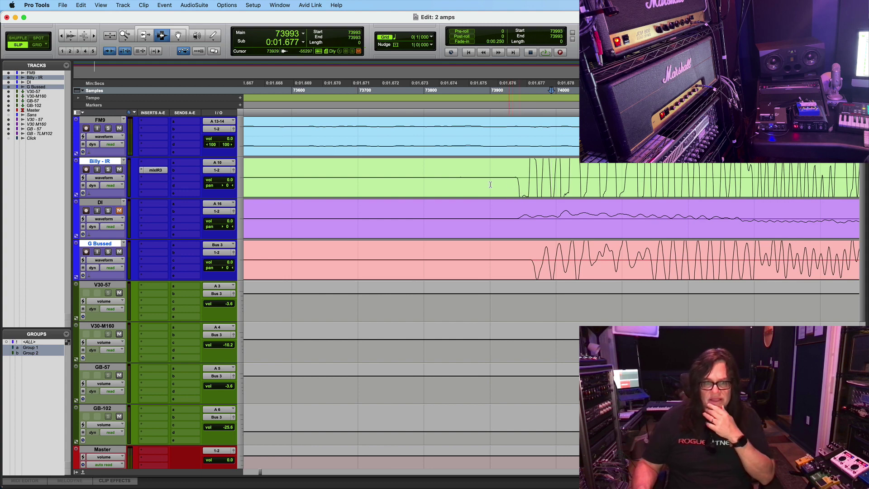
# - Compare the pick onset on Billy - IR, DI and G Bussed by highlighting samples 73893 to 74054
pyautogui.moveTo(485, 184); pyautogui.dragTo(591, 277)
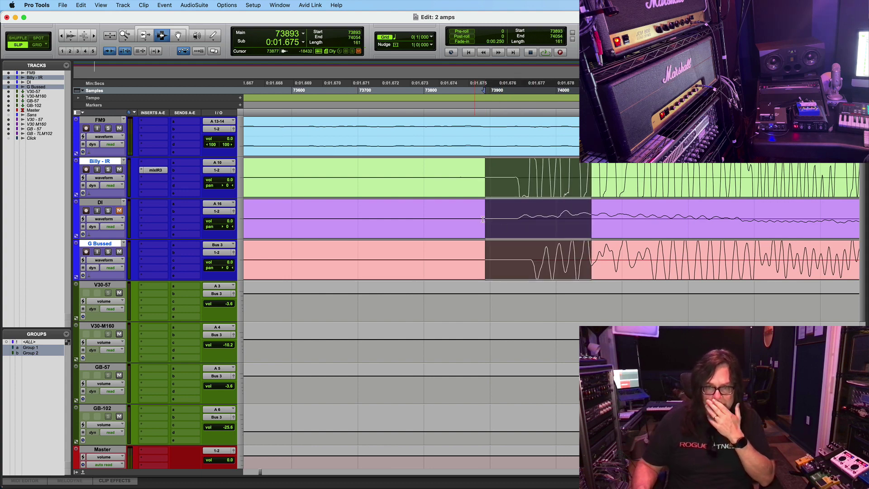
pyautogui.click(531, 217)
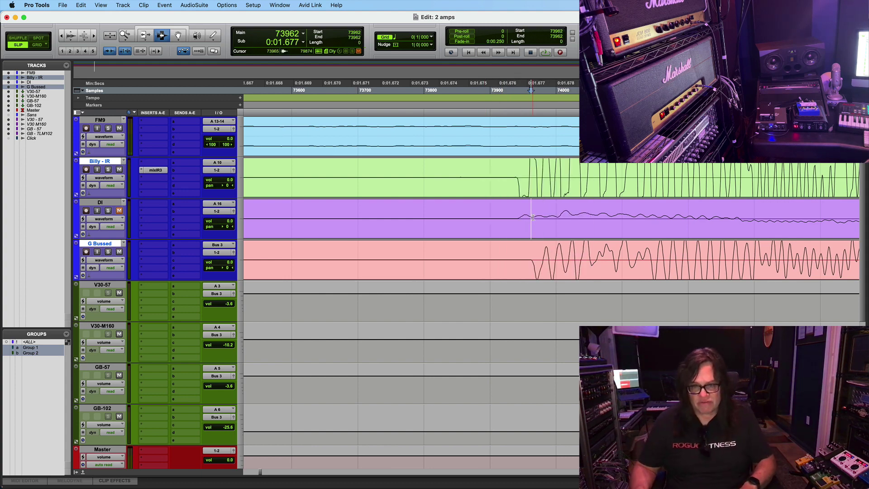
pyautogui.press('super+bracketleft')
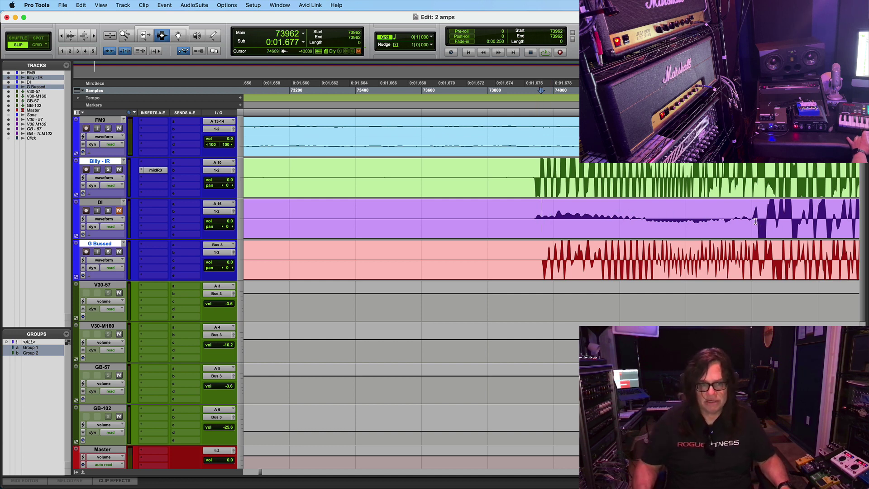
# - Move the DI track to the end of the track list, below GB - TLM102
pyautogui.moveTo(105, 202); pyautogui.dragTo(866, 283)
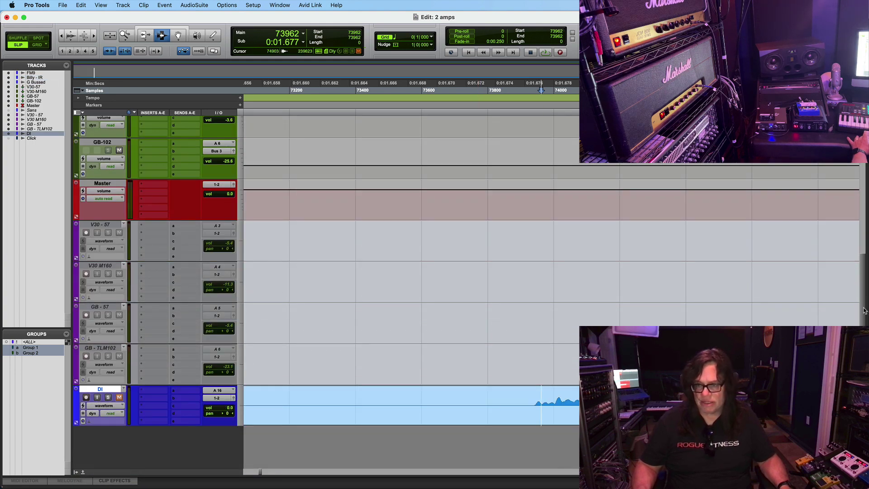
pyautogui.scroll(10, 865, 311)
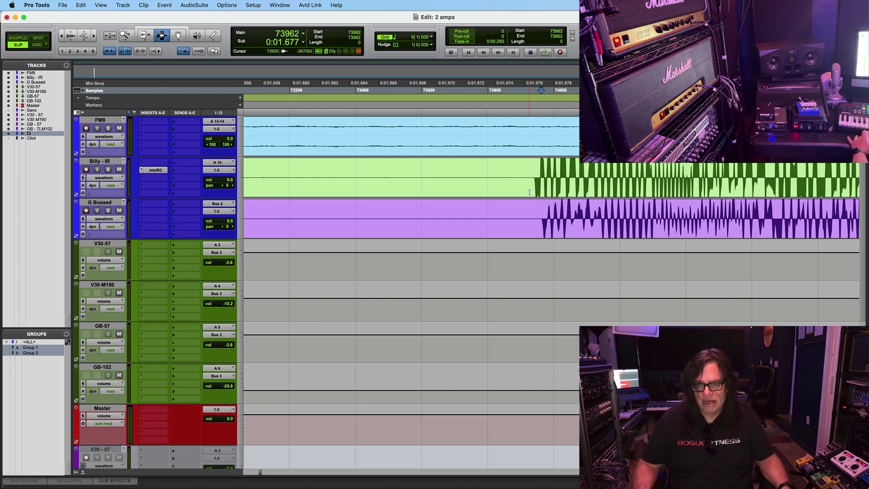
# - Increase the track height of FM9, Billy - IR and G Bussed together for a closer comparison of the pick onset
pyautogui.press('r')
pyautogui.press('r')
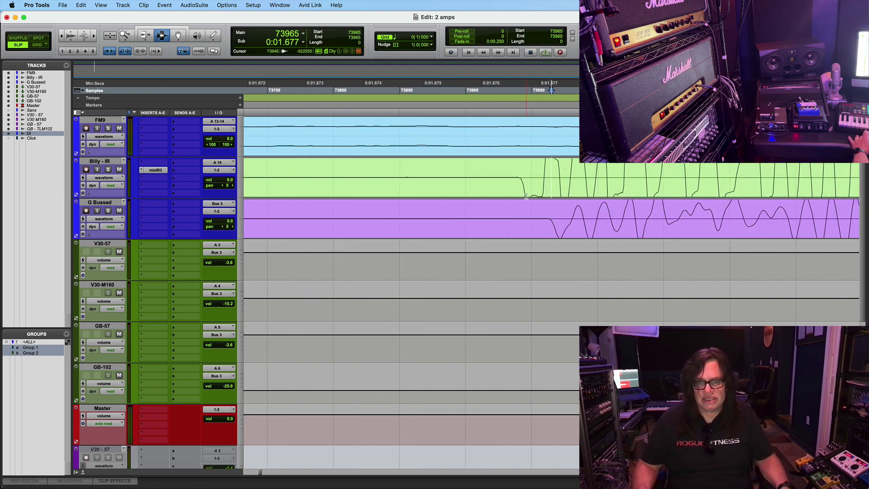
pyautogui.click(92, 138)
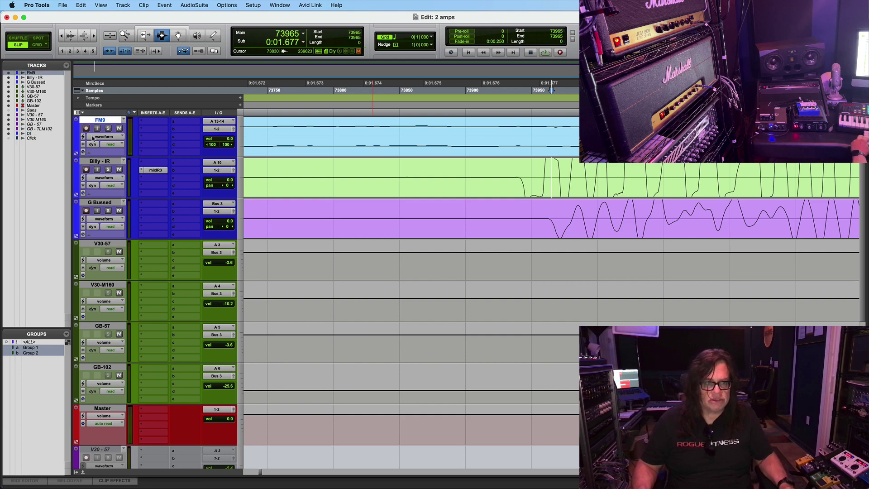
pyautogui.keyDown('shift'); pyautogui.click(101, 203); pyautogui.keyUp('shift')
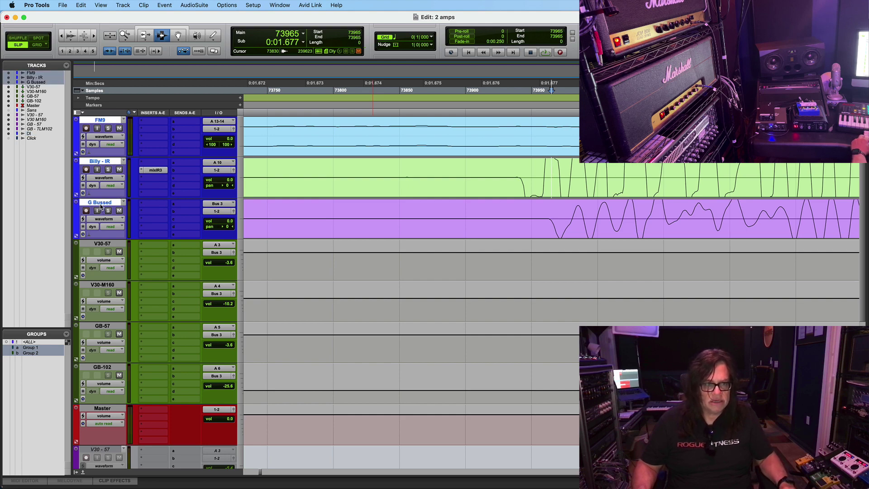
pyautogui.rightClick(87, 159)
pyautogui.click(90, 169)
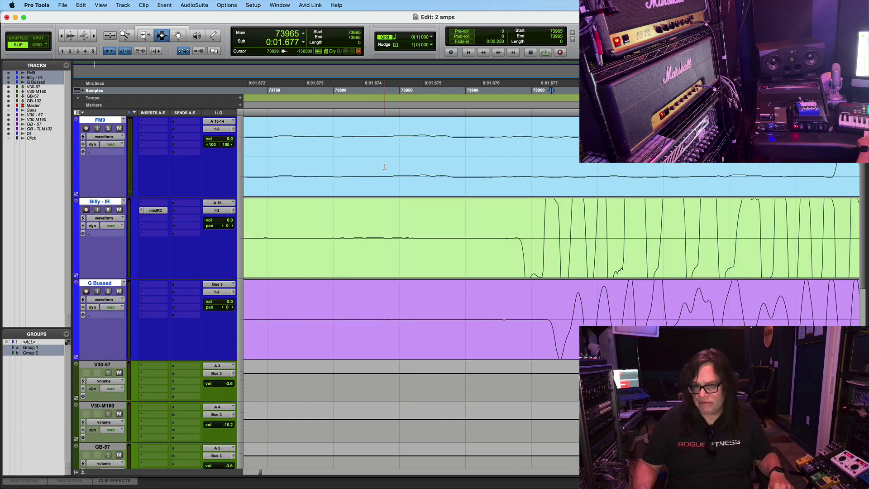
# - Compare the first pick peaks of Billy - IR and G Bussed by highlighting samples 73946 to 73970
pyautogui.click(74, 40)
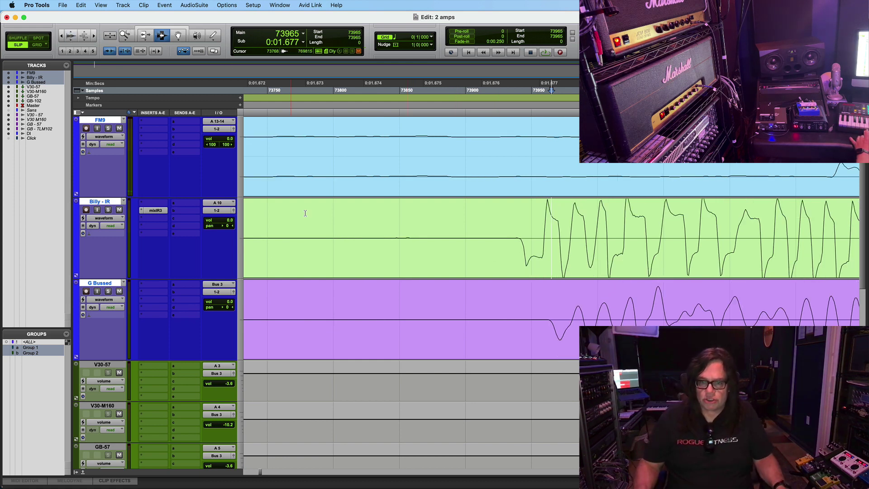
pyautogui.click(582, 246)
pyautogui.press('super+bracketright')
pyautogui.press('super+bracketright')
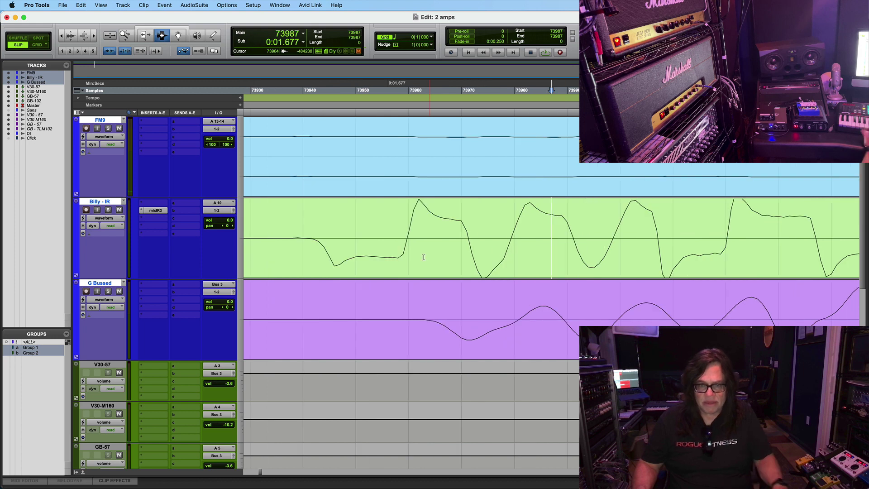
pyautogui.moveTo(335, 271); pyautogui.dragTo(462, 355)
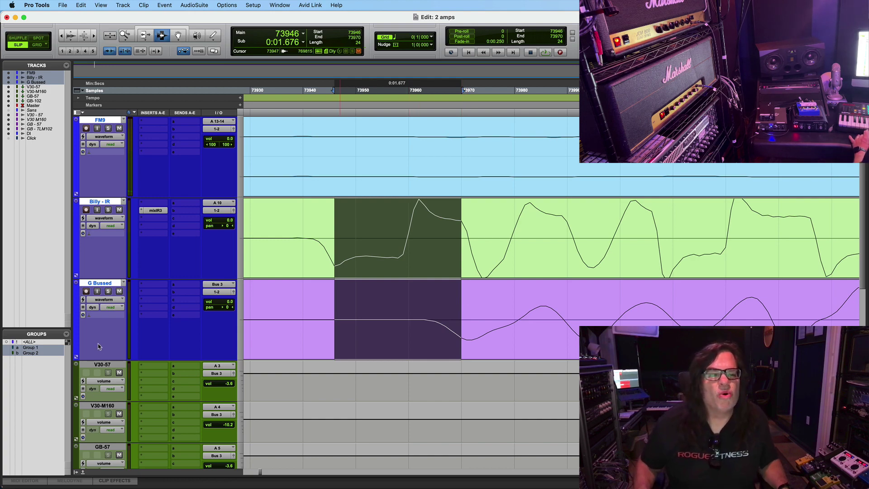
# - Insert the mono Time Adjuster plug-in on the G Bussed track
pyautogui.click(146, 287)
pyautogui.moveTo(149, 285)
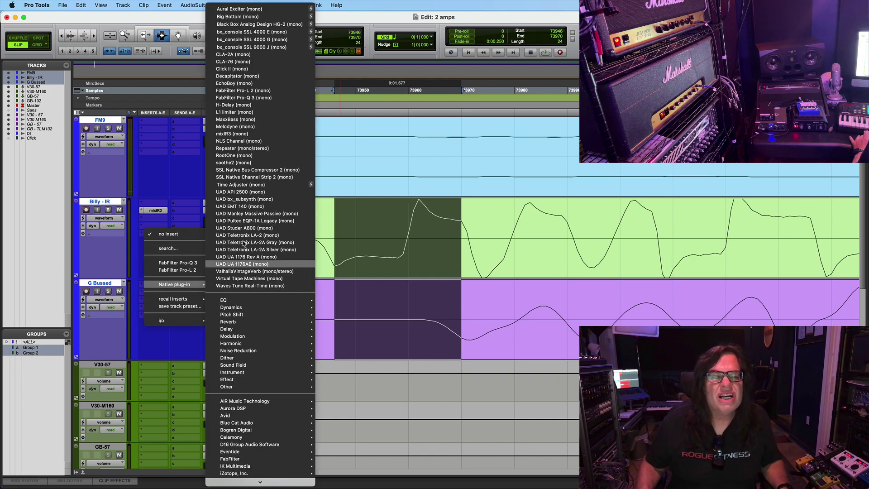
pyautogui.click(250, 185)
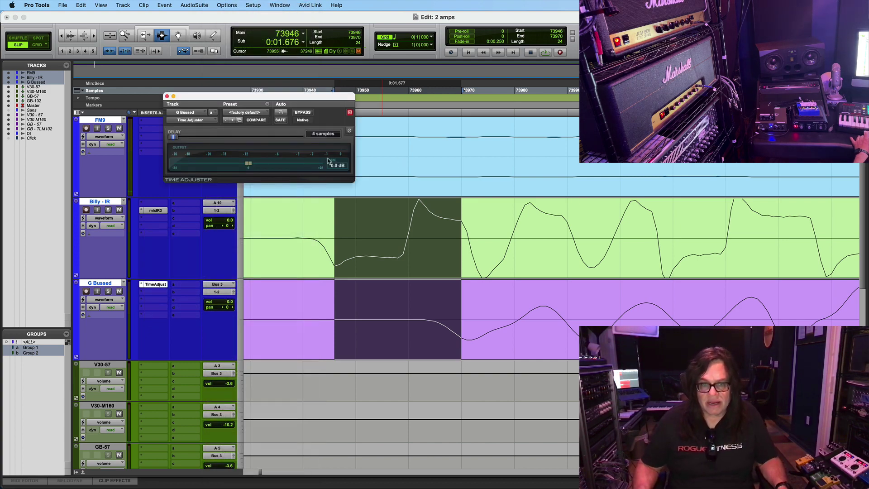
# - Measure the offset between the Billy - IR and FM9 onsets by highlighting samples 73946 to 74185 on both tracks
pyautogui.click(270, 240)
pyautogui.press('super+bracketleft')
pyautogui.press('super+bracketleft')
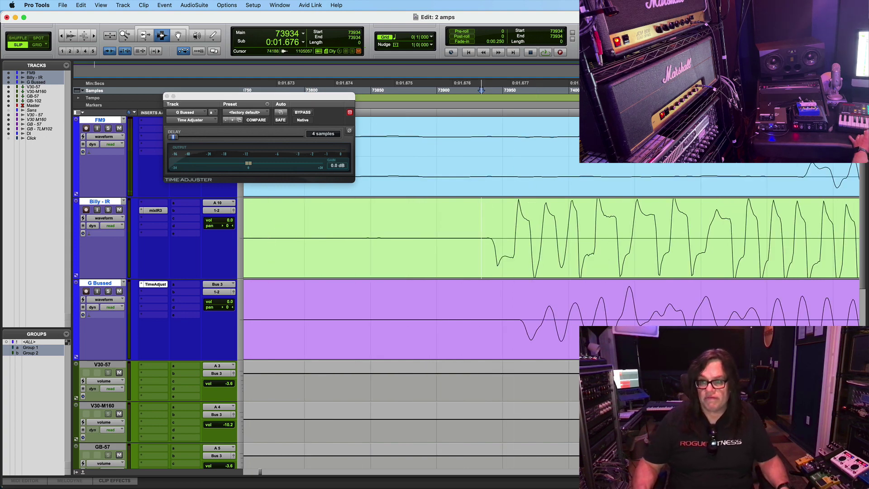
pyautogui.click(813, 181)
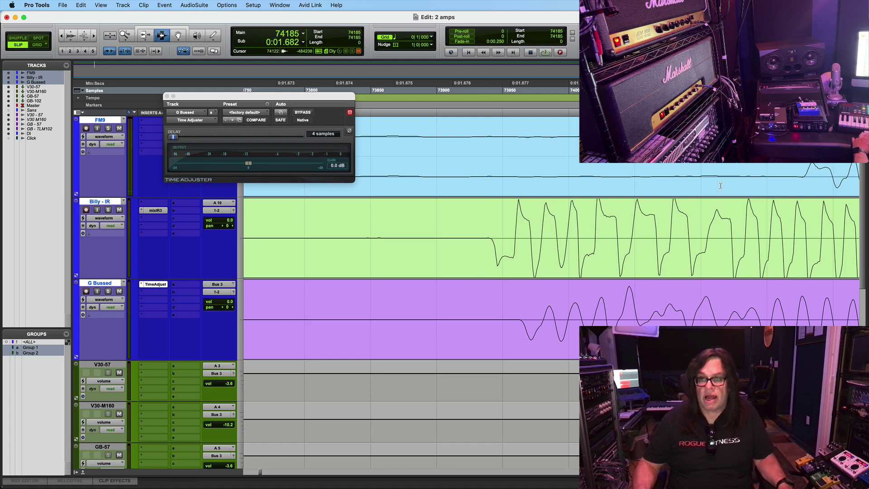
pyautogui.keyDown('shift'); pyautogui.click(499, 256); pyautogui.keyUp('shift')
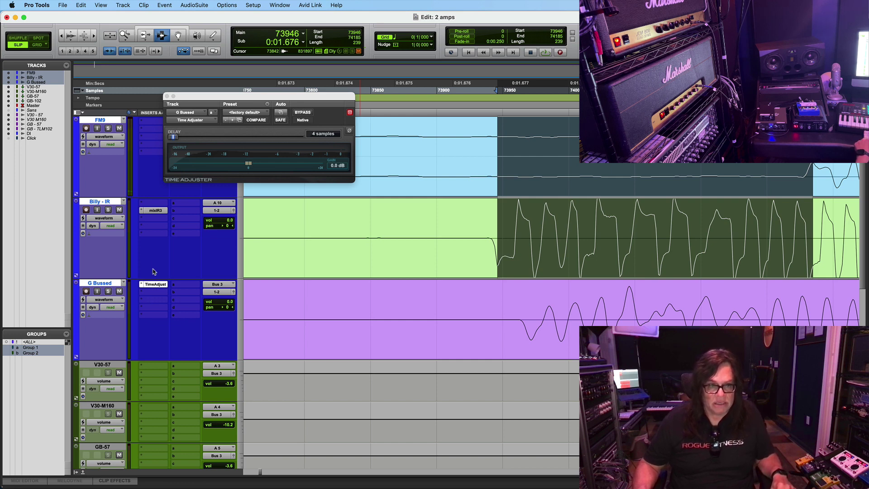
# - Copy the Time Adjuster insert to the first insert slots of Billy - IR and FM9
pyautogui.moveTo(153, 271); pyautogui.dragTo(155, 203)
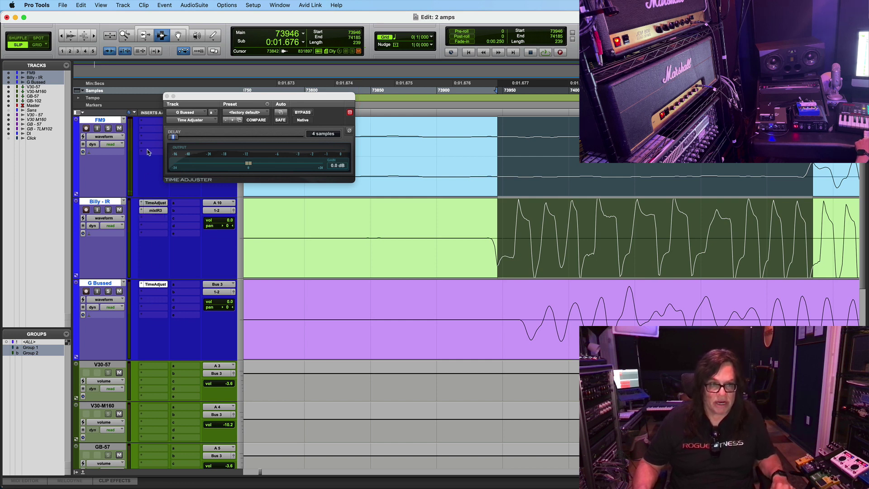
pyautogui.moveTo(148, 153); pyautogui.dragTo(154, 124)
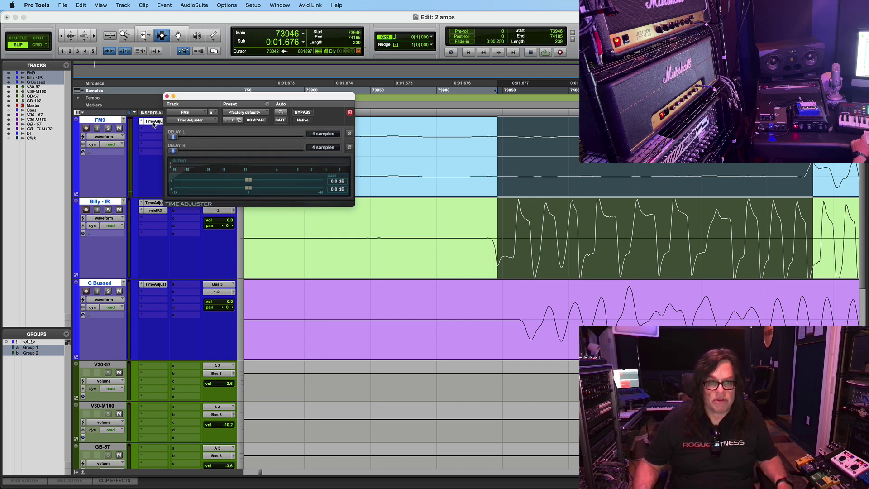
pyautogui.click(167, 96)
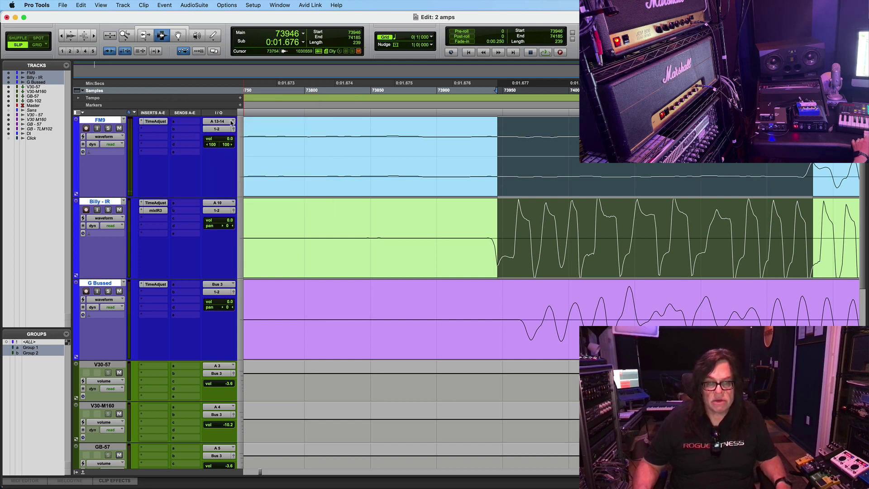
# - Invert the polarity of both channels in FM9's Time Adjuster and move its window clear of the FM9 waveform
pyautogui.click(156, 122)
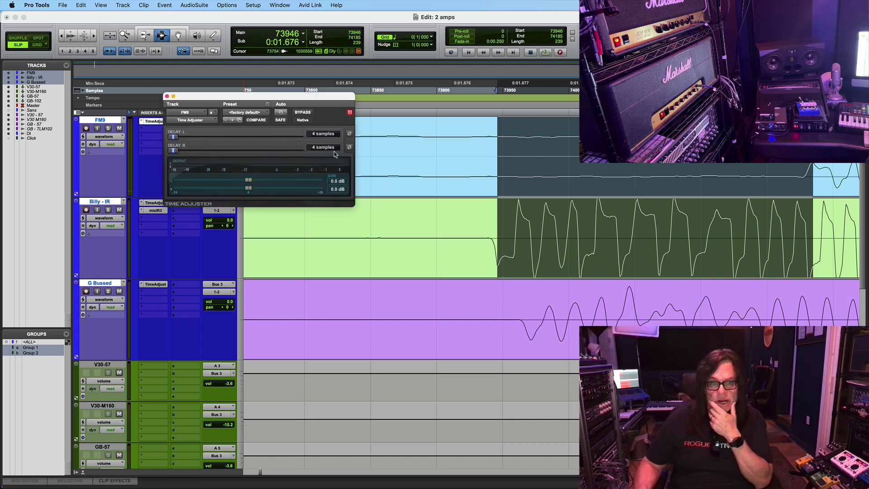
pyautogui.click(349, 133)
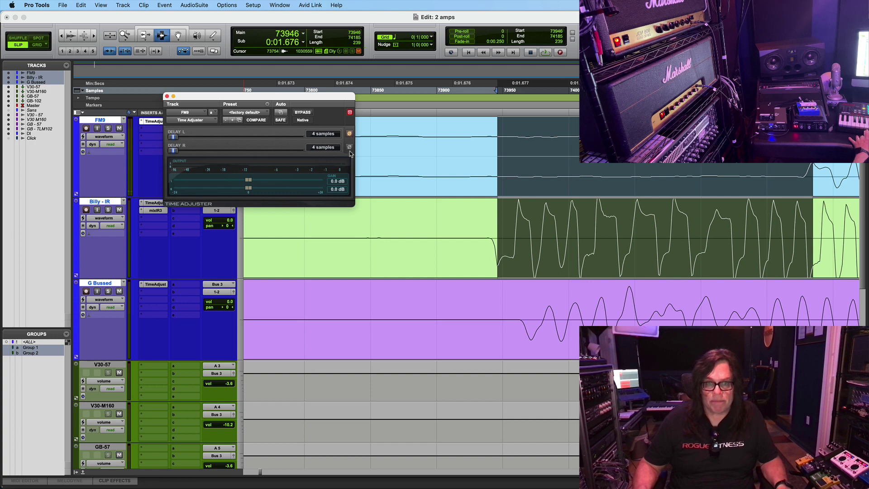
pyautogui.click(349, 148)
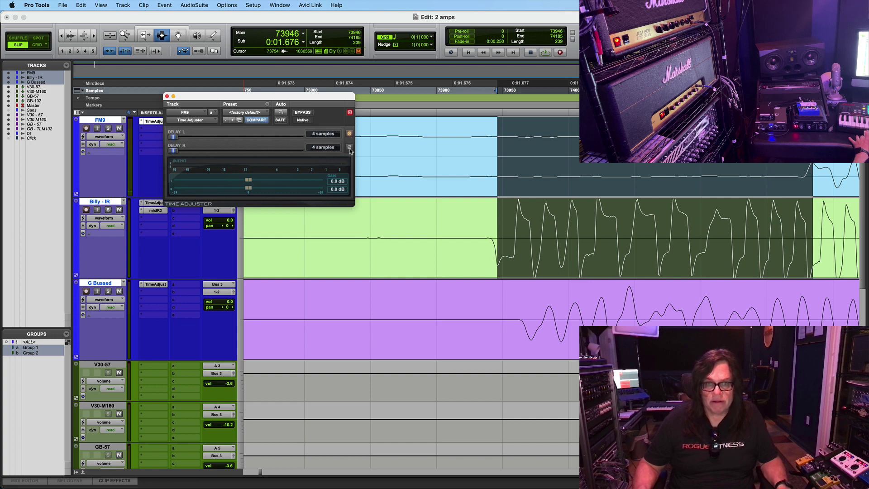
pyautogui.click(141, 121)
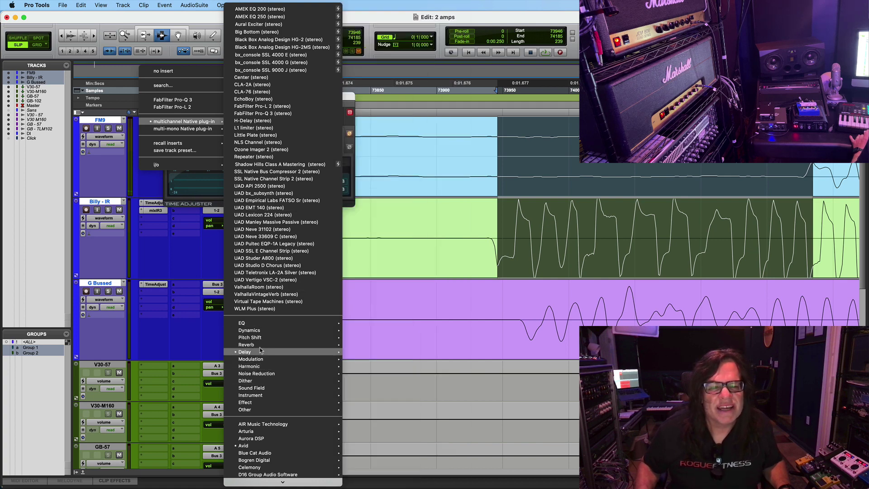
pyautogui.moveTo(261, 352)
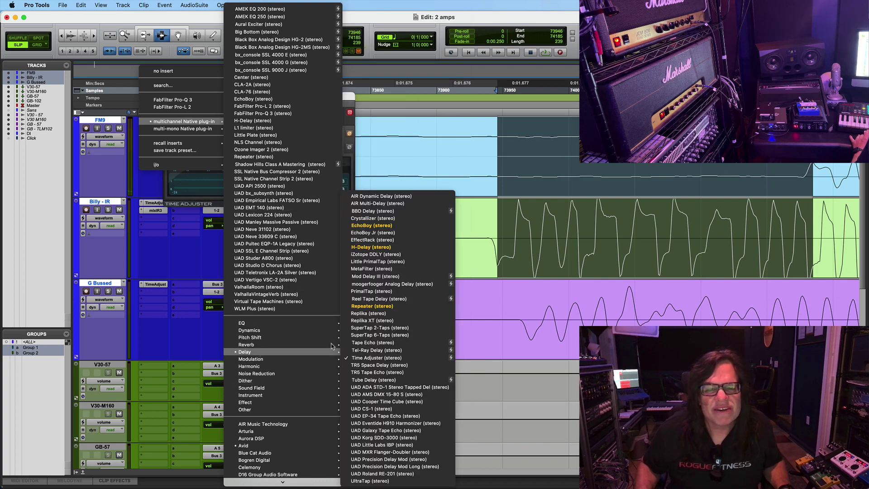
pyautogui.click(409, 358)
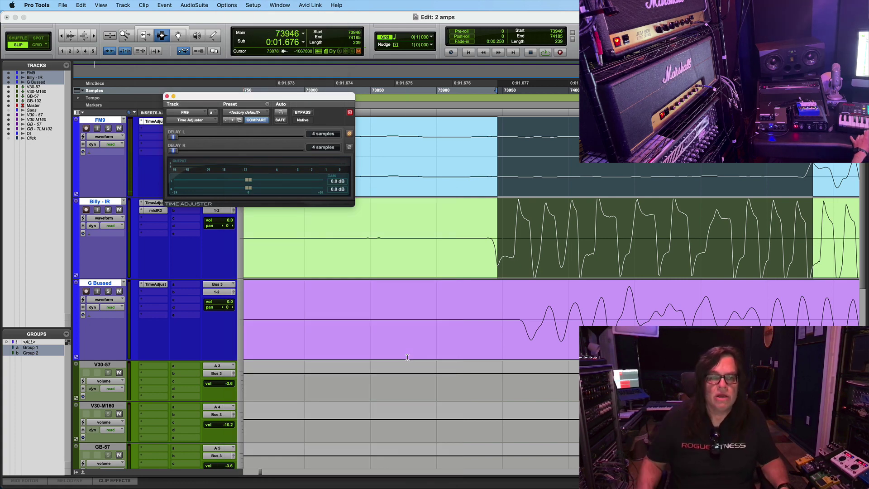
pyautogui.moveTo(238, 96); pyautogui.dragTo(330, 219)
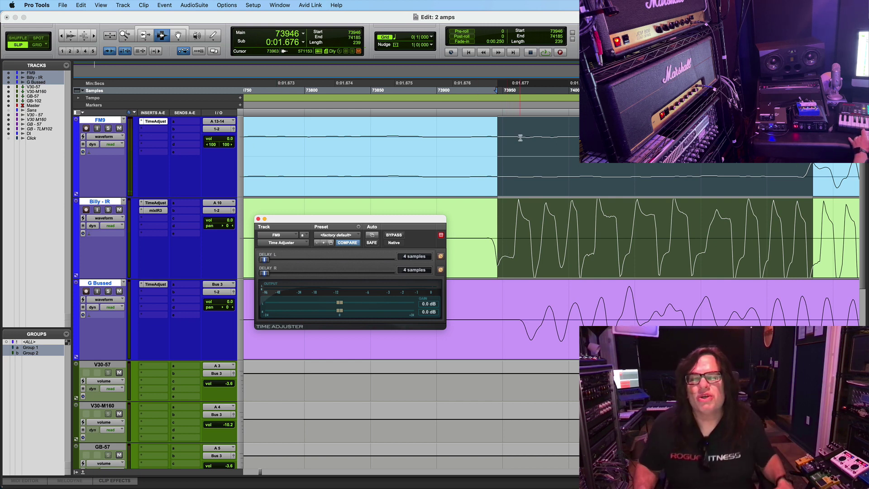
# - Remeasure the gap between the FM9 and Billy - IR onsets by highlighting samples 73946 to 74186
pyautogui.click(504, 228)
pyautogui.moveTo(504, 228); pyautogui.dragTo(675, 228)
pyautogui.click(686, 181)
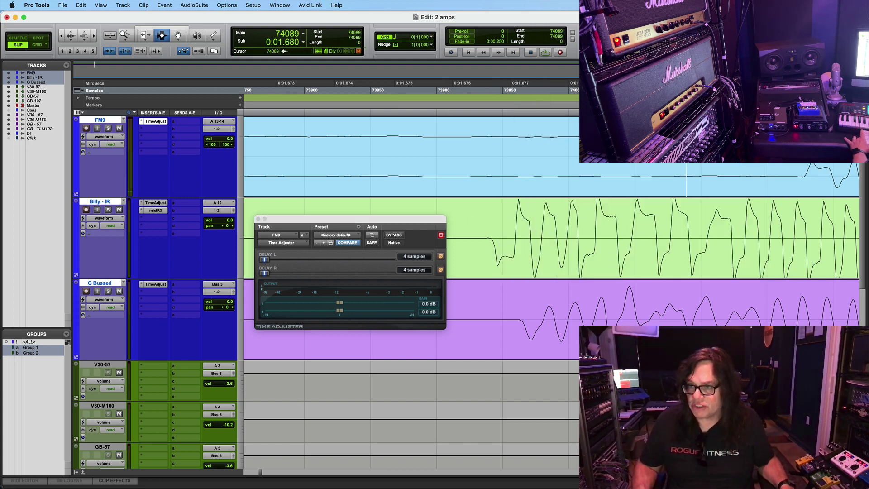
pyautogui.moveTo(815, 181); pyautogui.dragTo(497, 225)
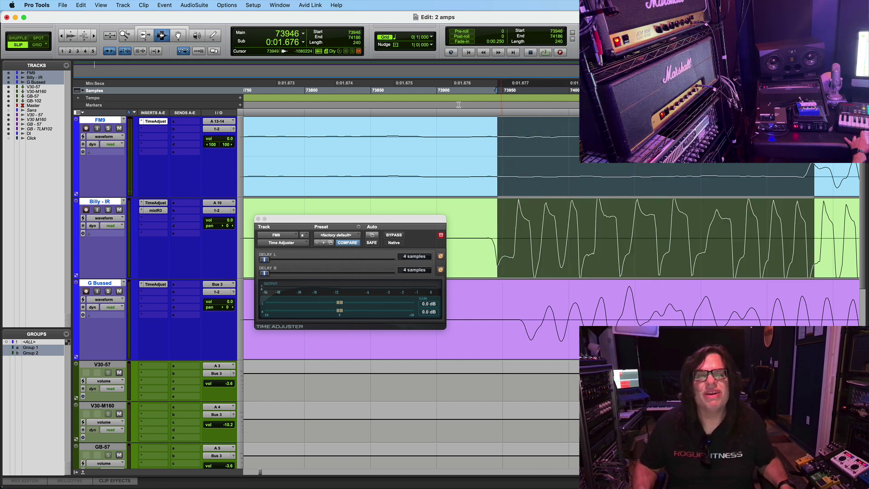
# - Set the delay of Billy - IR's Time Adjuster to 244 samples
pyautogui.click(152, 203)
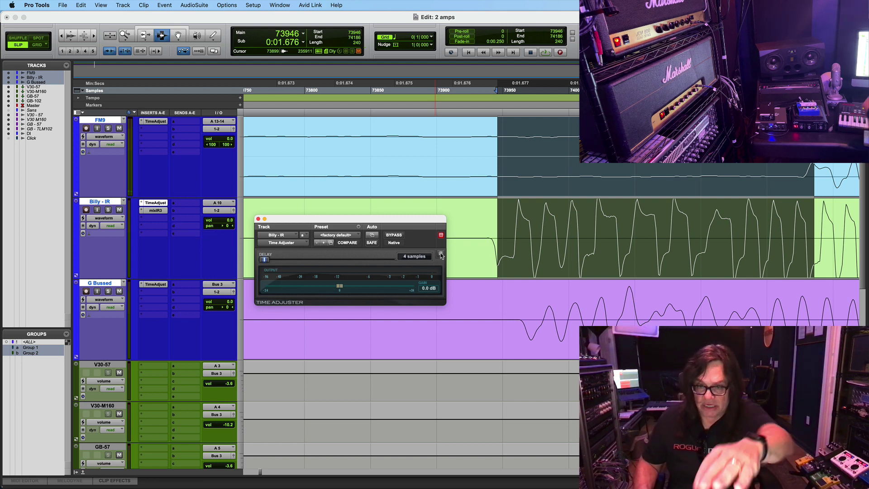
pyautogui.click(421, 257)
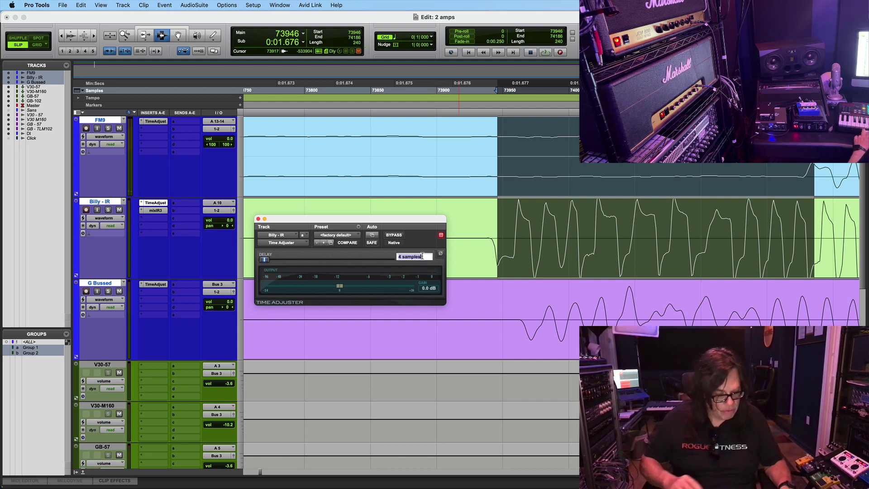
pyautogui.write('244')
pyautogui.press('Return')
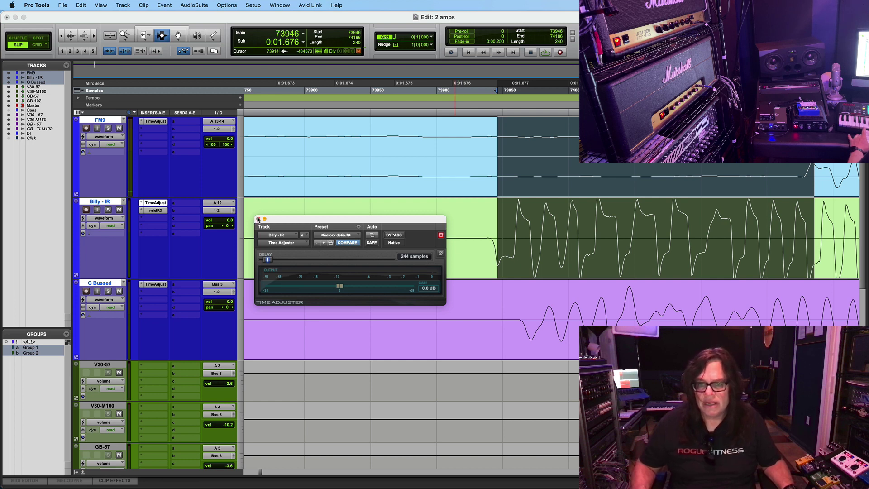
# - Measure G Bussed's offset from FM9 by highlighting samples 73971 to 74186, and set its Time Adjuster delay to 219 samples
pyautogui.moveTo(568, 283); pyautogui.dragTo(532, 289)
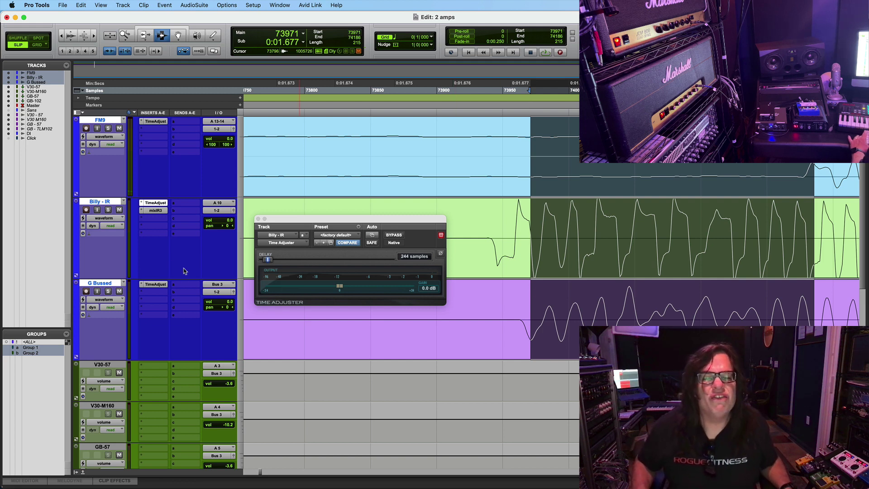
pyautogui.click(156, 285)
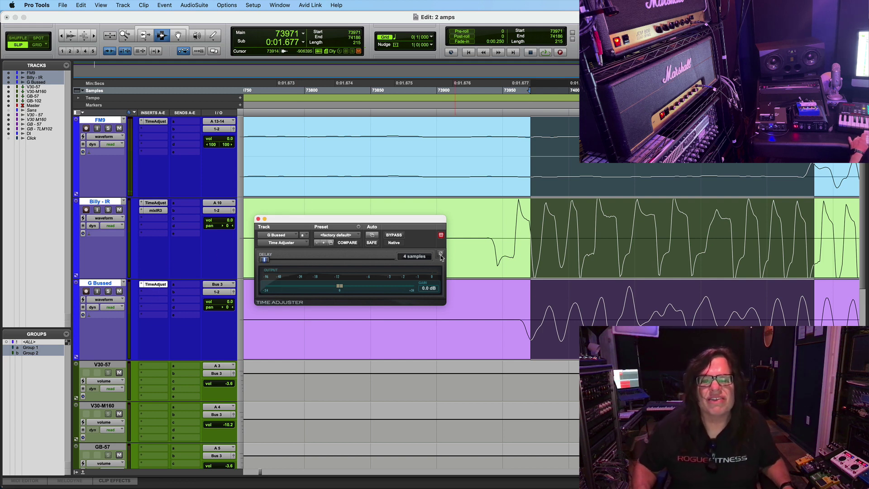
pyautogui.click(415, 257)
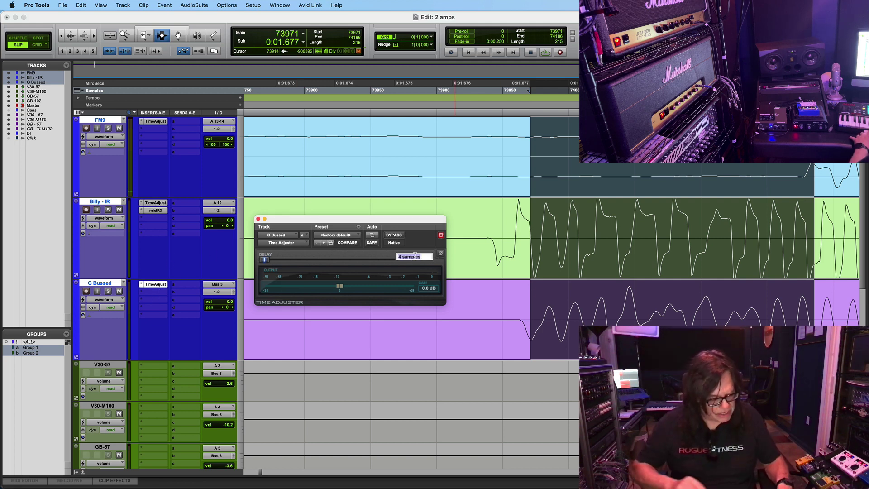
pyautogui.press('Return')
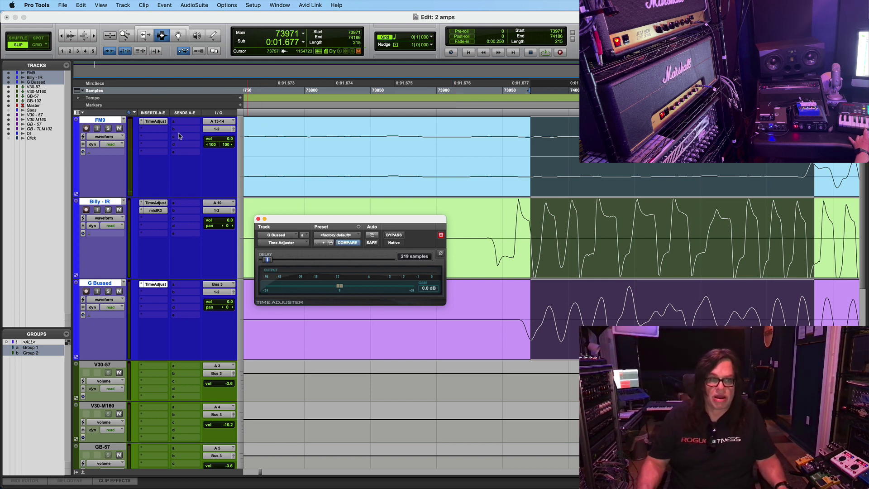
# - Review the delay and polarity settings of FM9's Time Adjuster
pyautogui.click(156, 121)
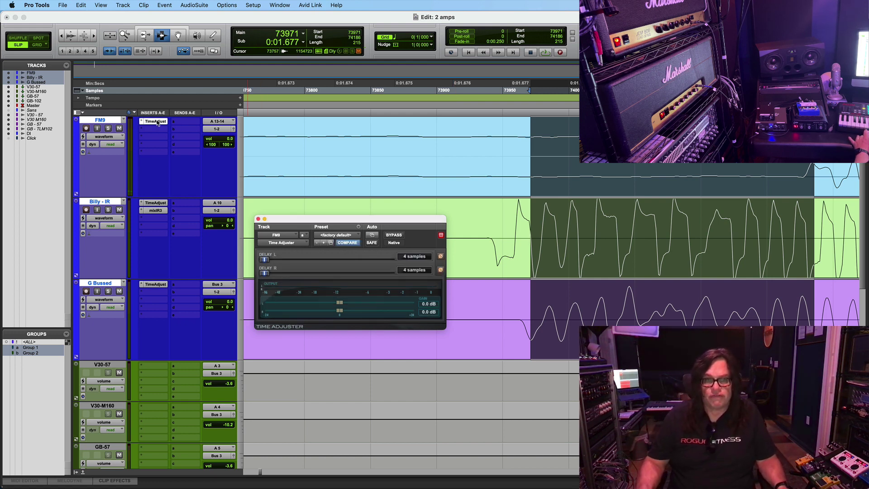
pyautogui.click(258, 219)
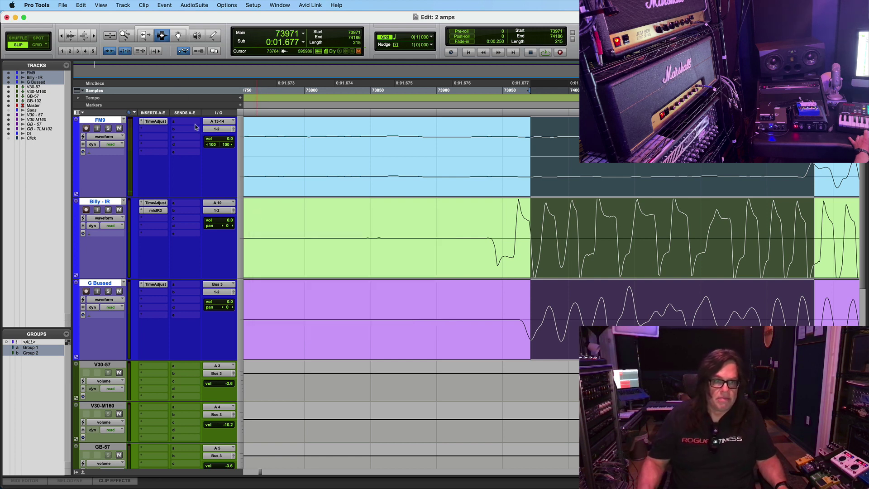
pyautogui.click(156, 121)
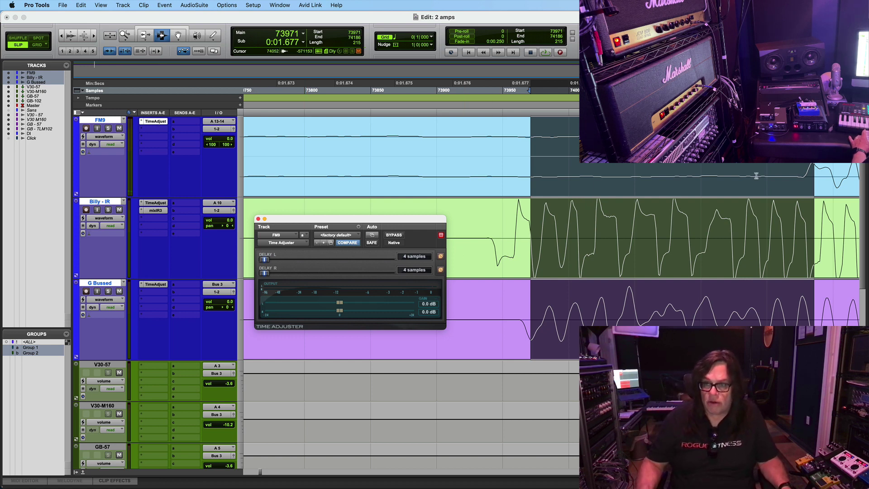
# - Solo the FM9 track and play the recording from sample 267268, near 0:06.060
pyautogui.click(467, 188)
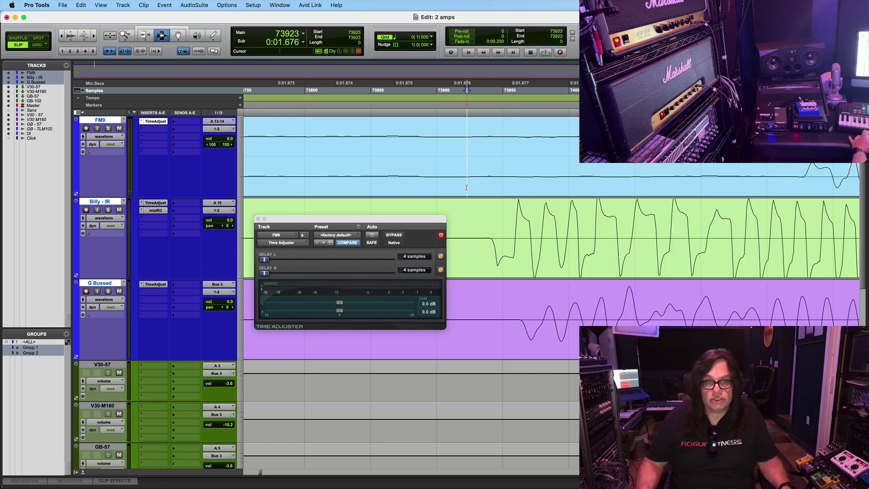
pyautogui.click(109, 128)
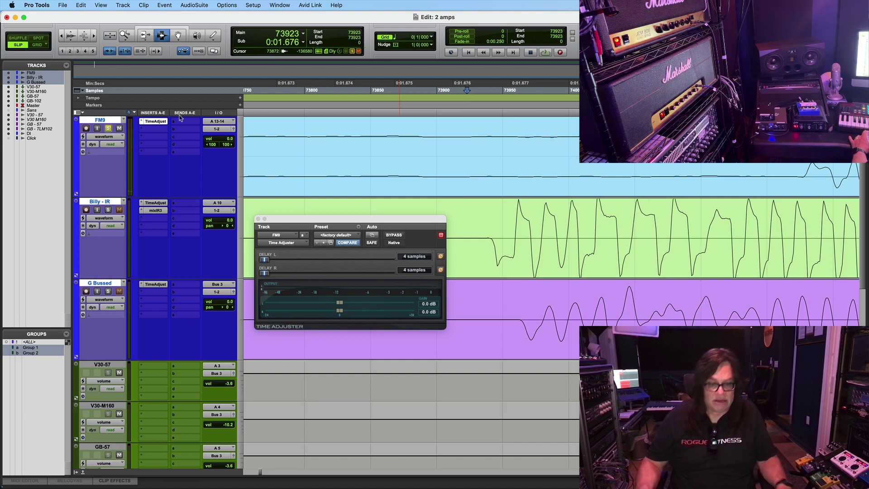
pyautogui.press('r')
pyautogui.press('r')
pyautogui.press('r')
pyautogui.press('r')
pyautogui.press('r')
pyautogui.press('r')
pyautogui.press('r')
pyautogui.press('r')
pyautogui.press('r')
pyautogui.press('r')
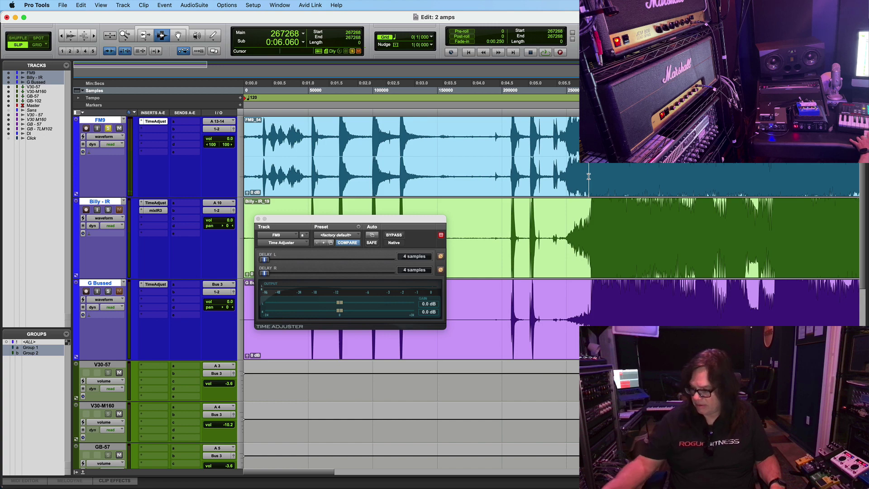
pyautogui.press('space')
pyautogui.press('super+bracketleft')
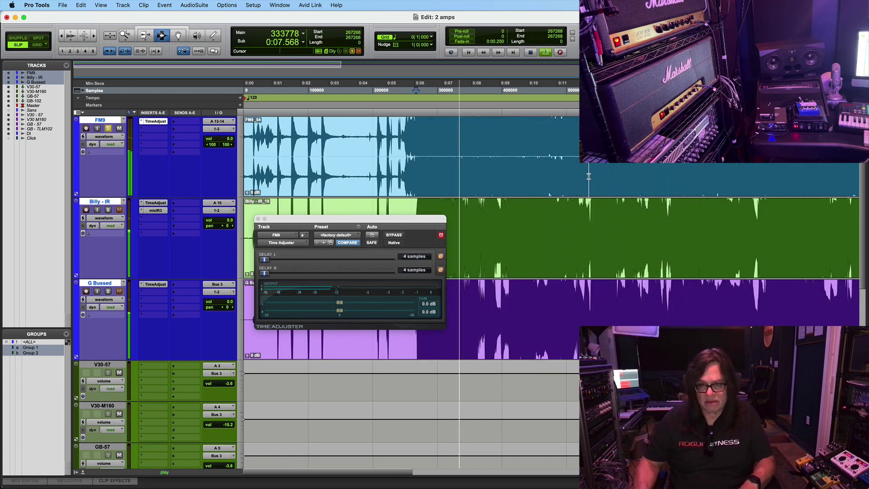
pyautogui.press('super+bracketleft')
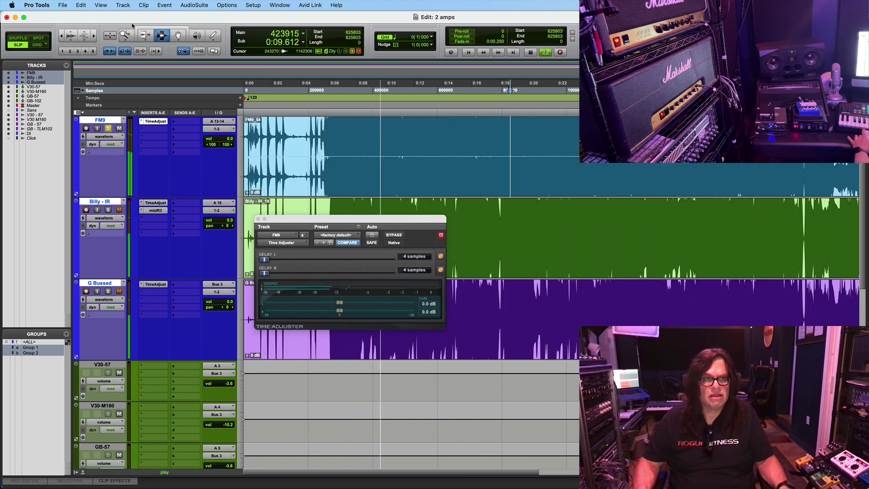
# - Reduce the waveform zoom and move FM9's Time Adjuster window clear of the three guitar tracks to finish the solo audition
pyautogui.press('super+bracketleft')
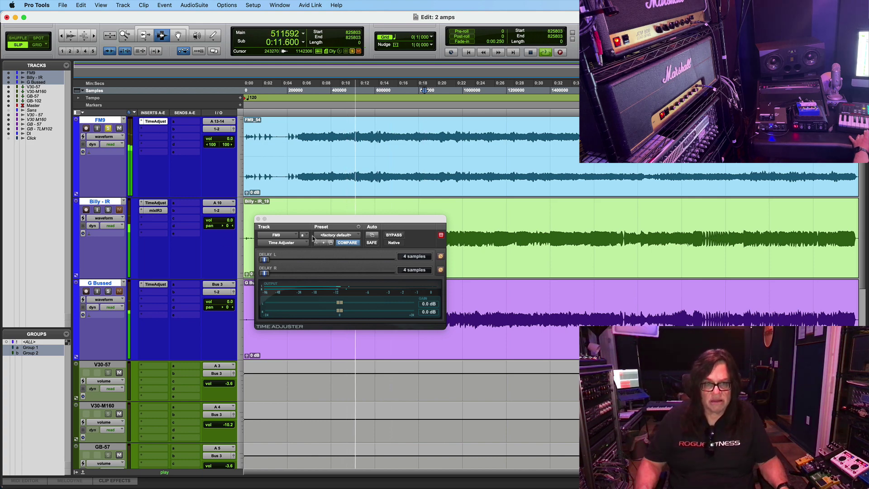
pyautogui.moveTo(312, 239); pyautogui.dragTo(331, 410)
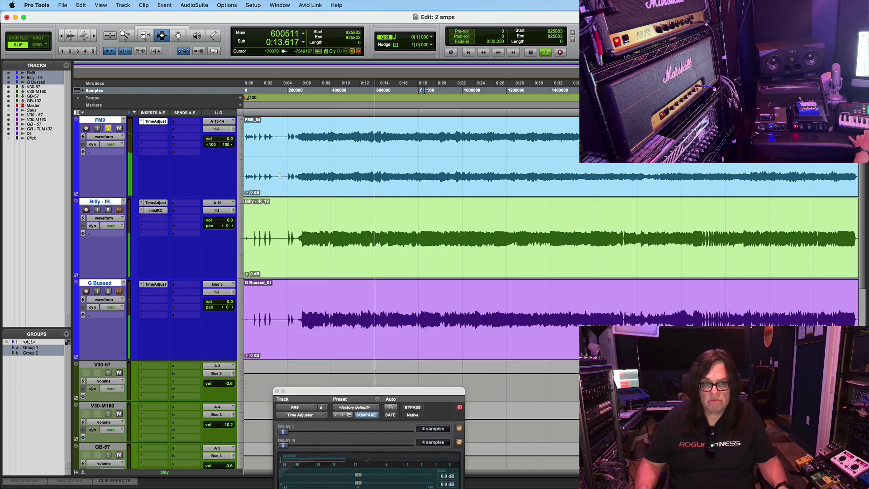
pyautogui.press('space')
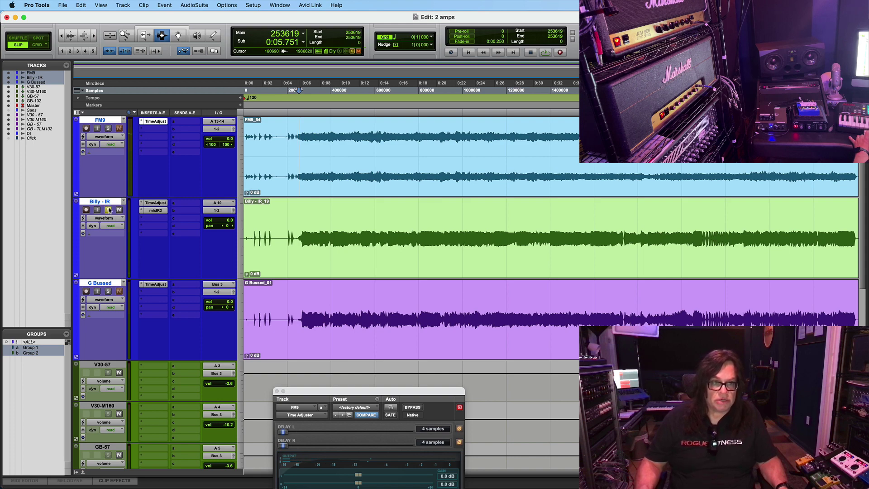
# - Solo Billy - IR, view its mixIR3 insert, and play the recording from sample 253619
pyautogui.click(155, 210)
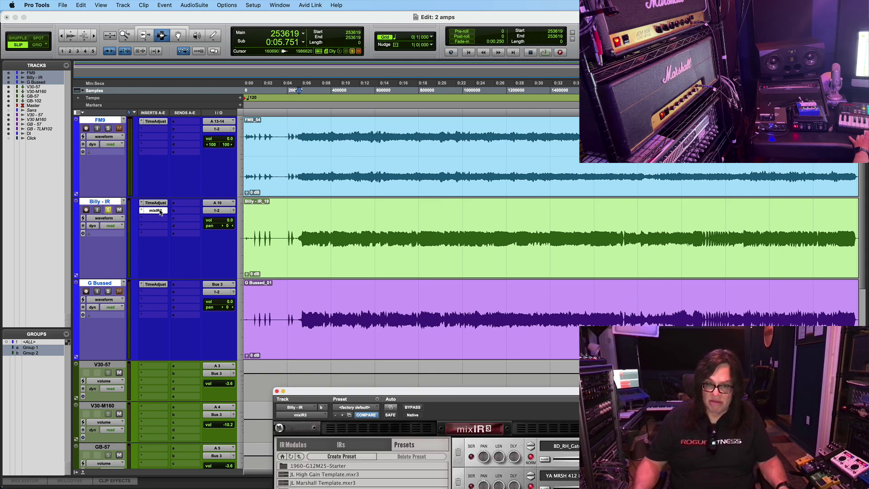
pyautogui.moveTo(420, 396); pyautogui.dragTo(591, 21)
pyautogui.press('space')
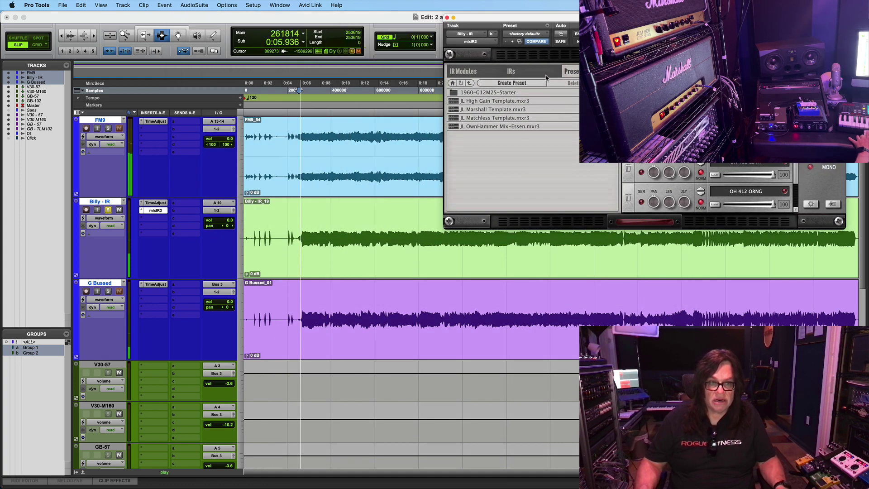
pyautogui.click(447, 17)
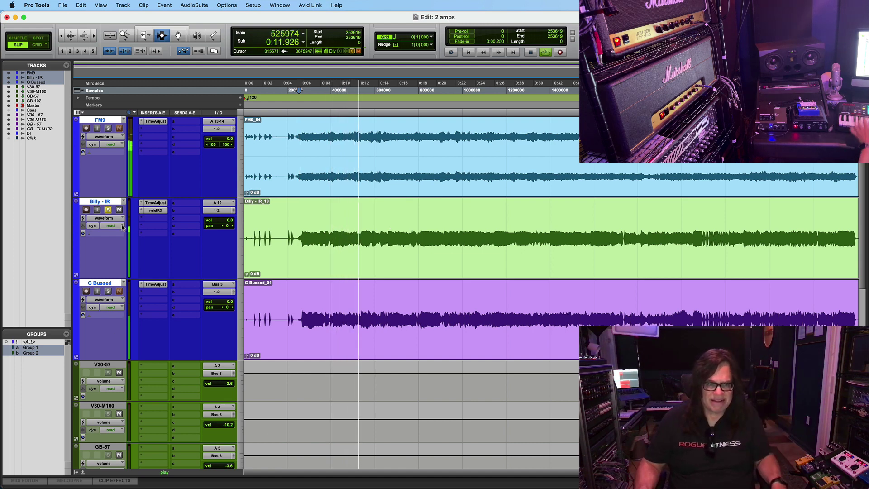
# - Switch the solo from Billy - IR to G Bussed and audition it from sample 253619
pyautogui.click(108, 210)
pyautogui.press('space')
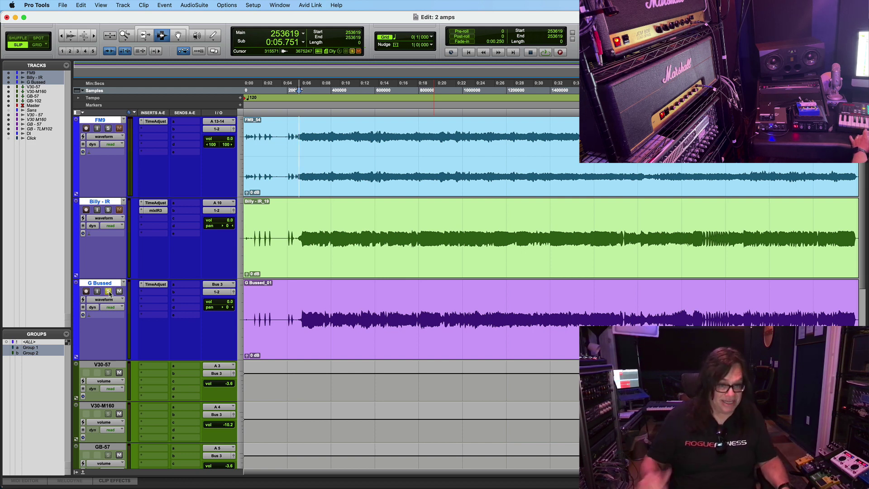
pyautogui.press('space')
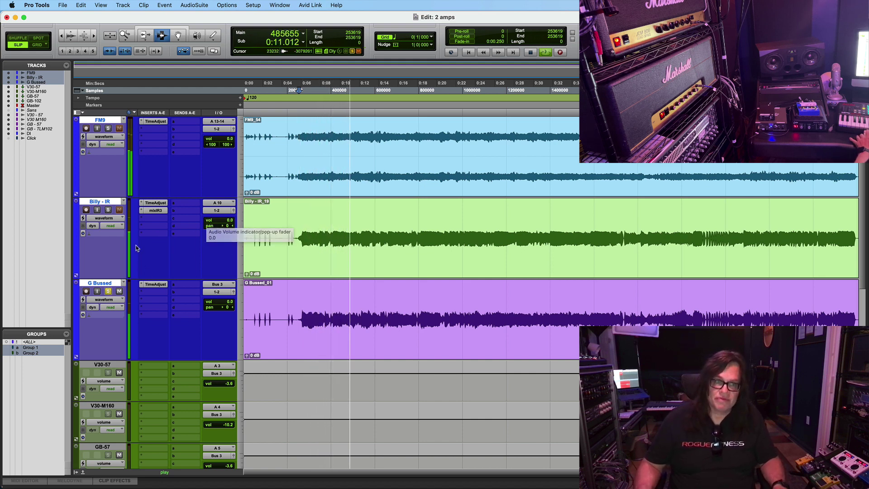
pyautogui.press('space')
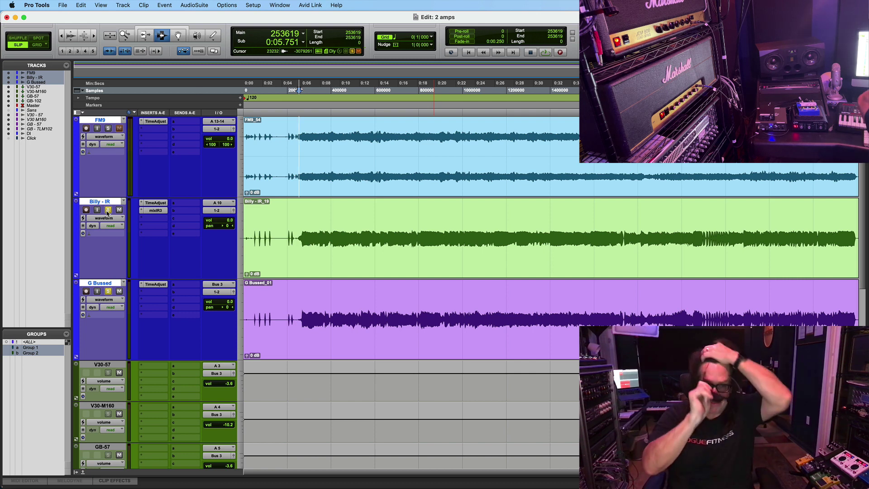
# - View Billy - IR's mixIR3 insert and audition Billy - IR with G Bussed soloed together from sample 269107
pyautogui.click(155, 210)
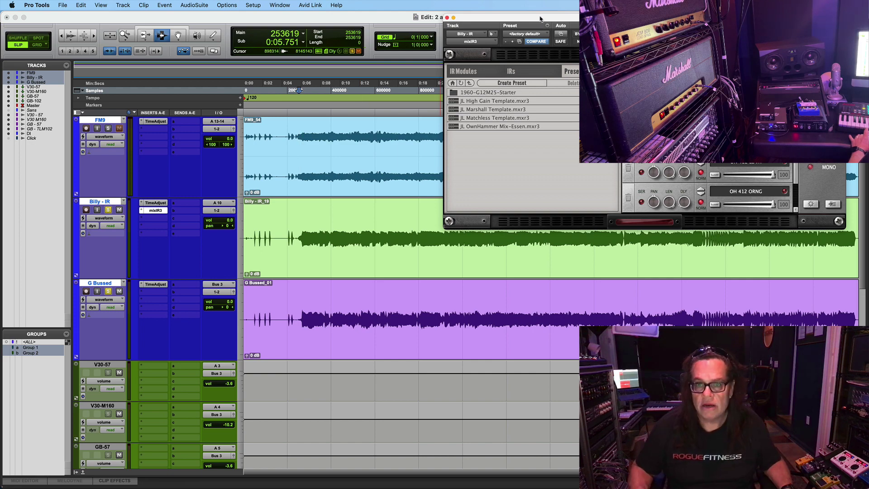
pyautogui.moveTo(540, 18); pyautogui.dragTo(412, 28)
pyautogui.scroll(-1, 664, 167)
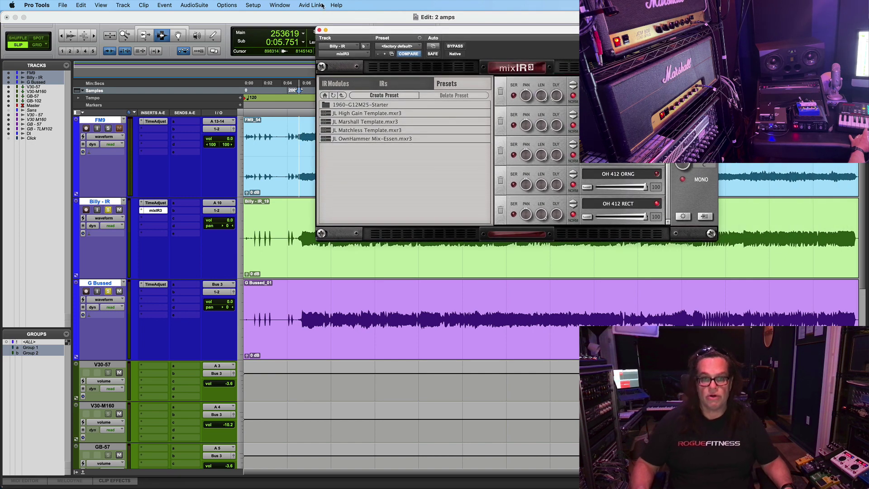
pyautogui.moveTo(339, 32); pyautogui.dragTo(594, 95)
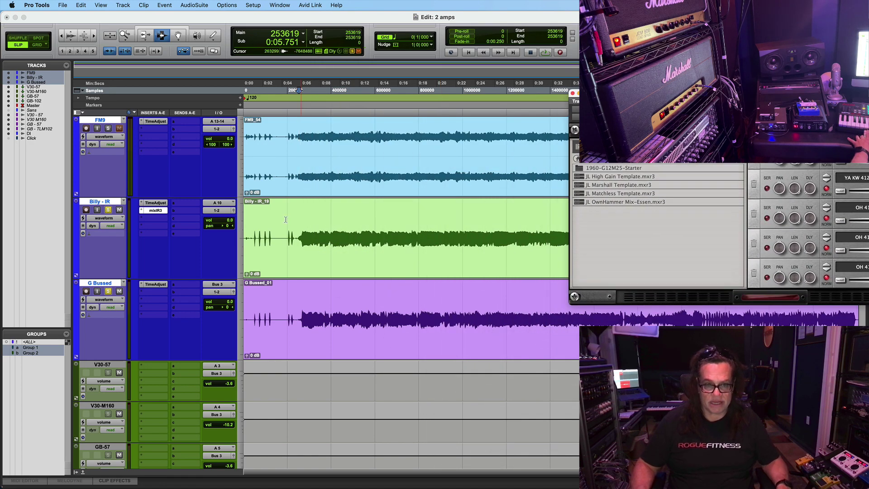
pyautogui.press('space')
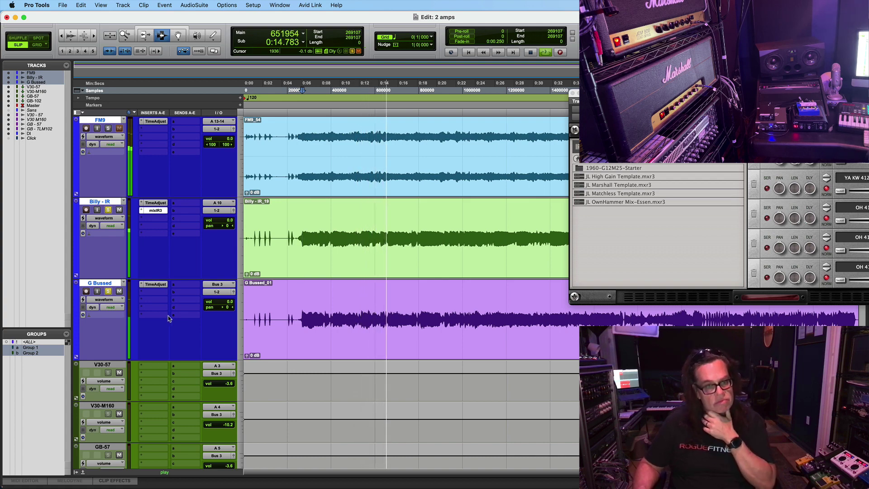
pyautogui.press('space')
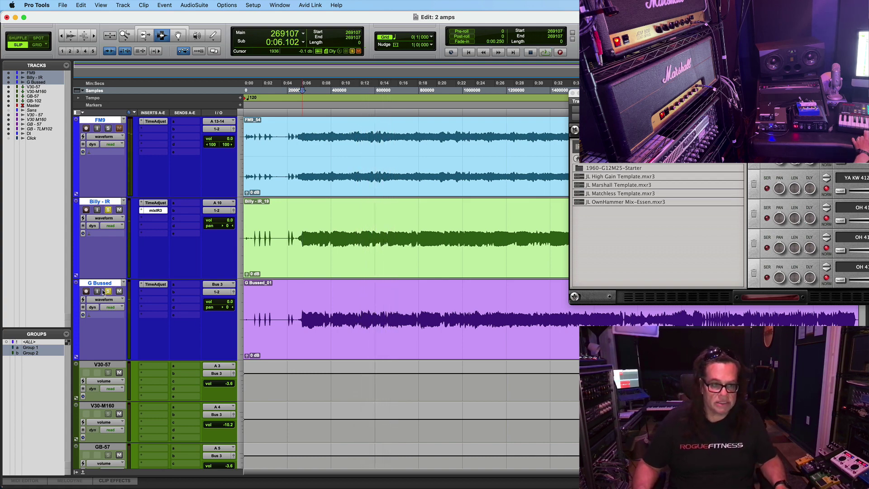
# - Select the Billy - IR and FM9 tracks, solo only those two, and audition them from sample 269107
pyautogui.click(105, 201)
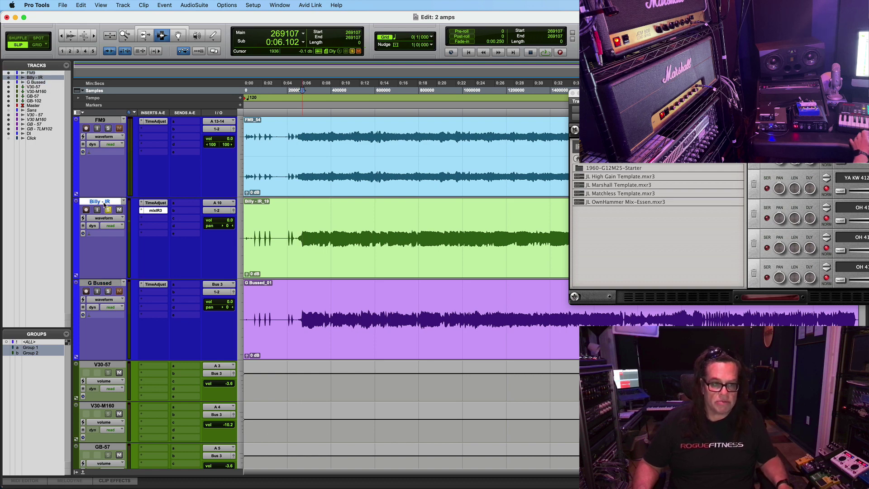
pyautogui.keyDown('shift'); pyautogui.click(105, 121); pyautogui.keyUp('shift')
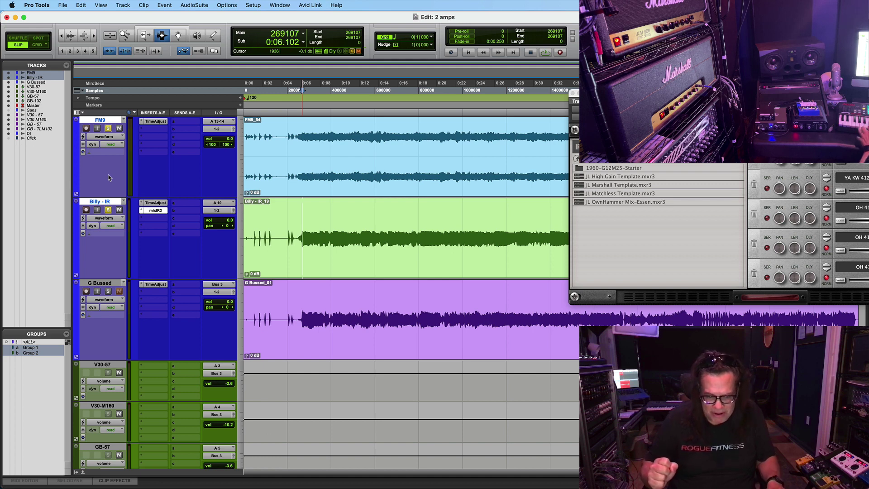
pyautogui.press('space')
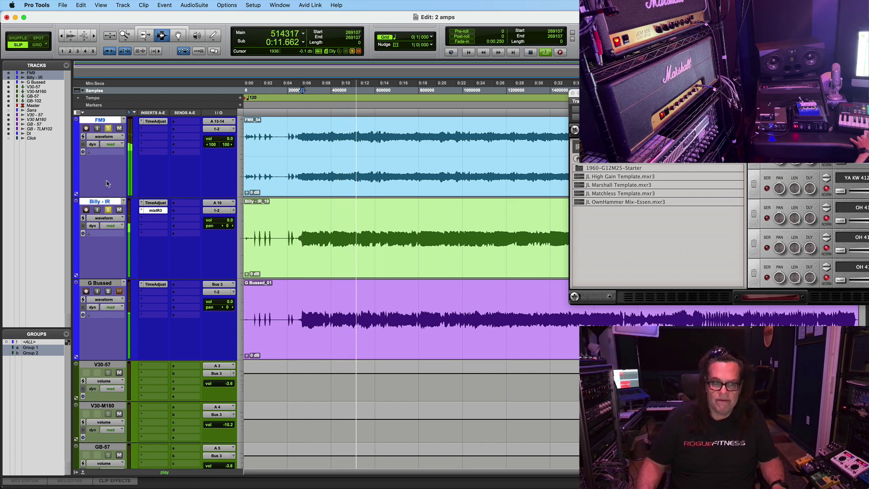
pyautogui.press('space')
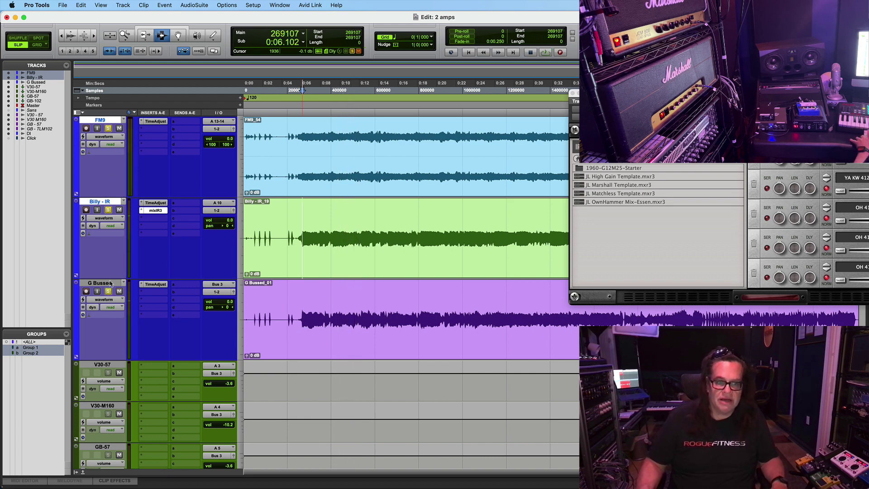
# - Compare FM9, Billy - IR and G Bussed soloed together against only FM9 with Billy - IR
pyautogui.press('space')
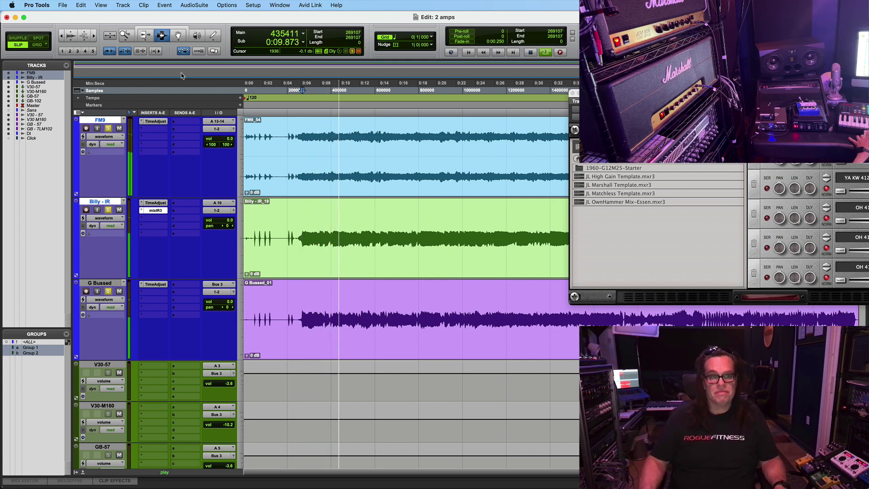
pyautogui.press('space')
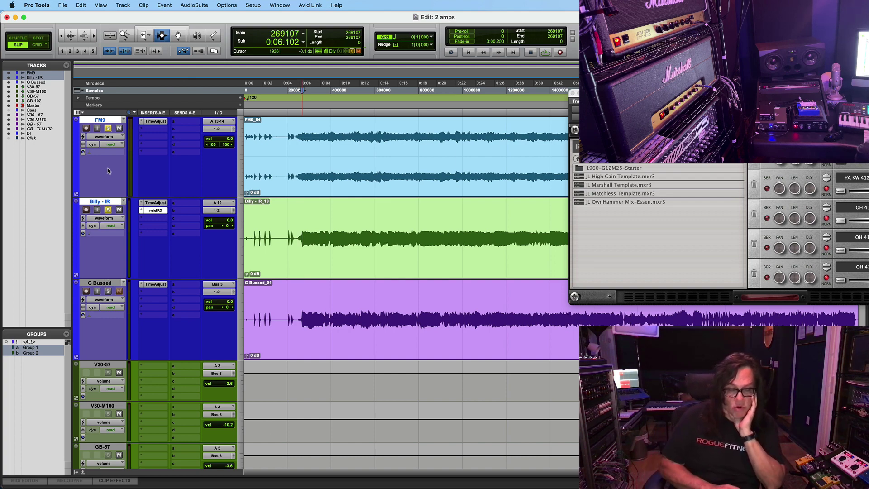
pyautogui.press('space')
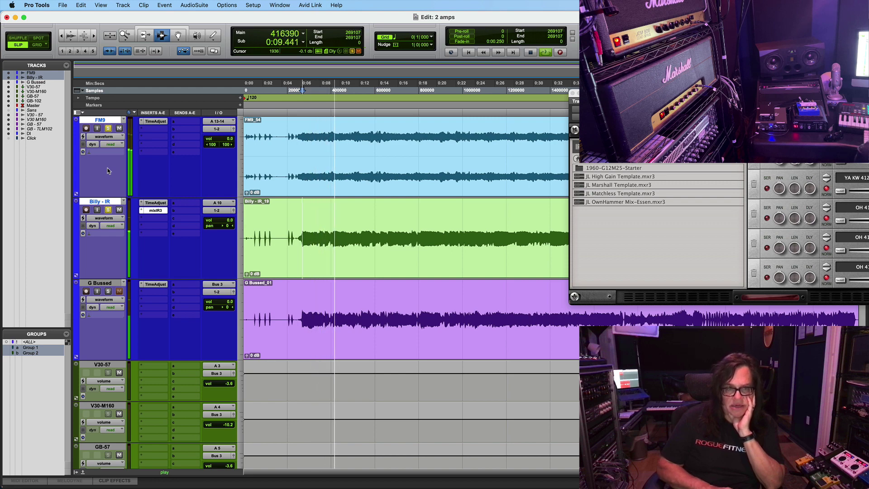
pyautogui.press('space')
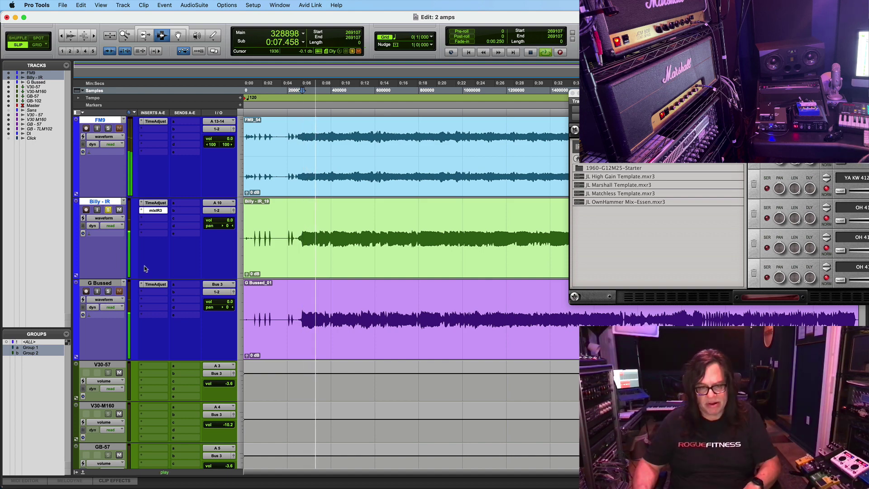
# - Check the guitar channels in the Mix window during Billy - IR's playback, and audition Billy - IR with G Bussed in the Edit window
pyautogui.press('super+equal')
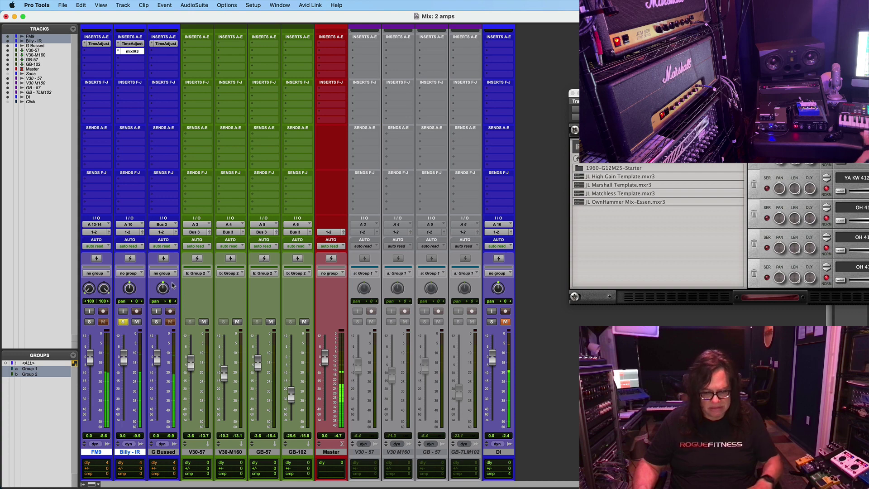
pyautogui.press('super+equal')
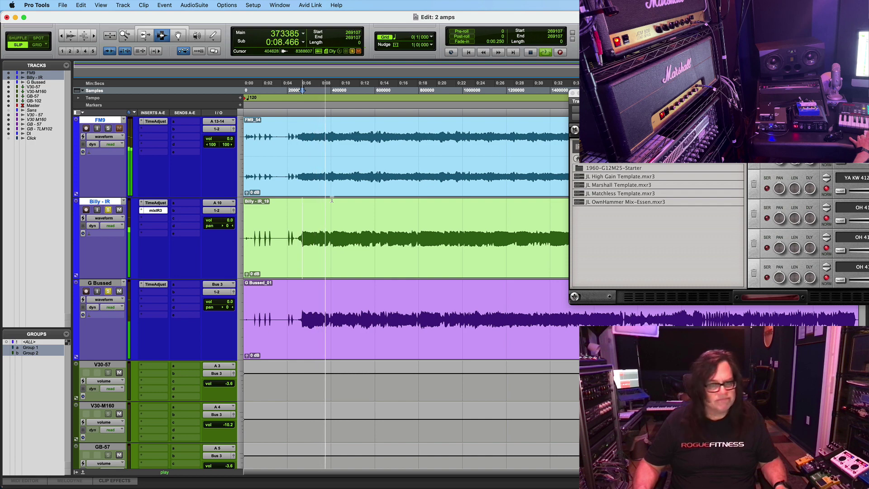
pyautogui.press('space')
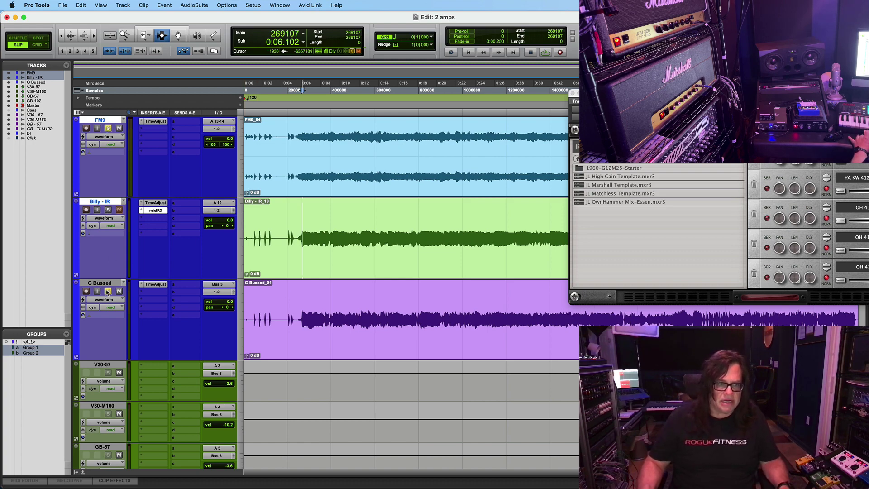
# - Audition FM9 against other solo combinations, ending with FM9, Billy - IR and G Bussed together from sample 269107
pyautogui.press('space')
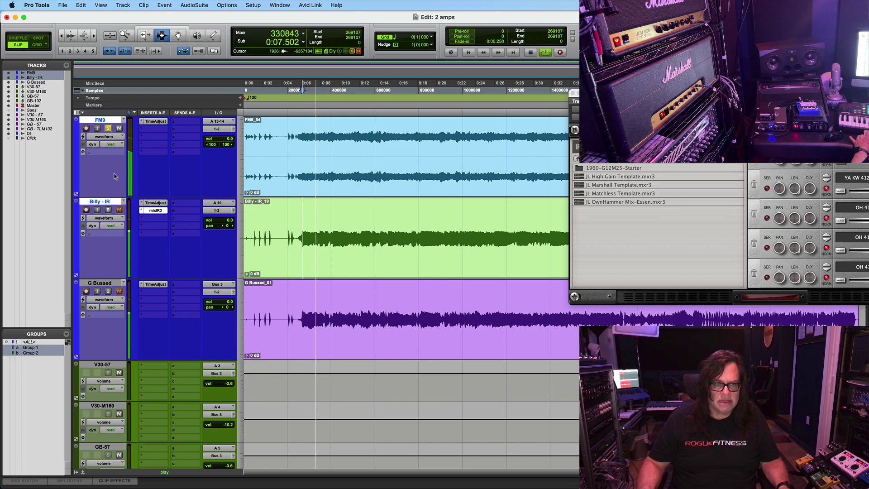
pyautogui.press('space')
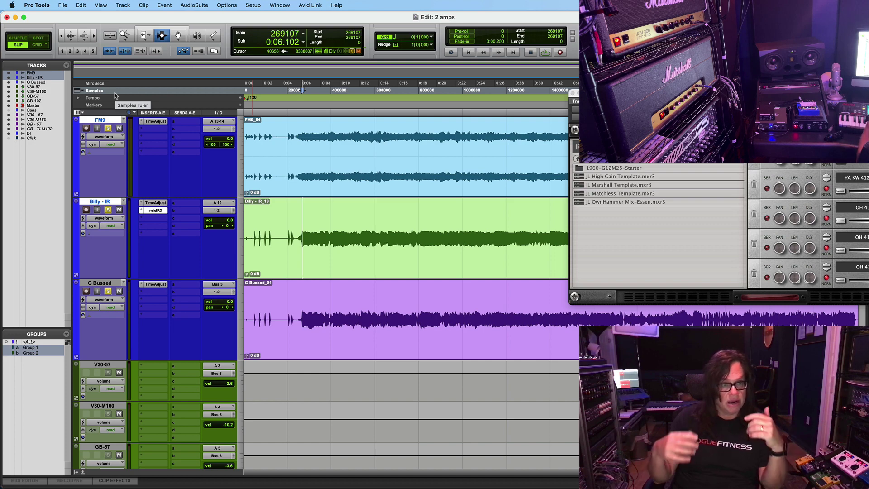
pyautogui.press('space')
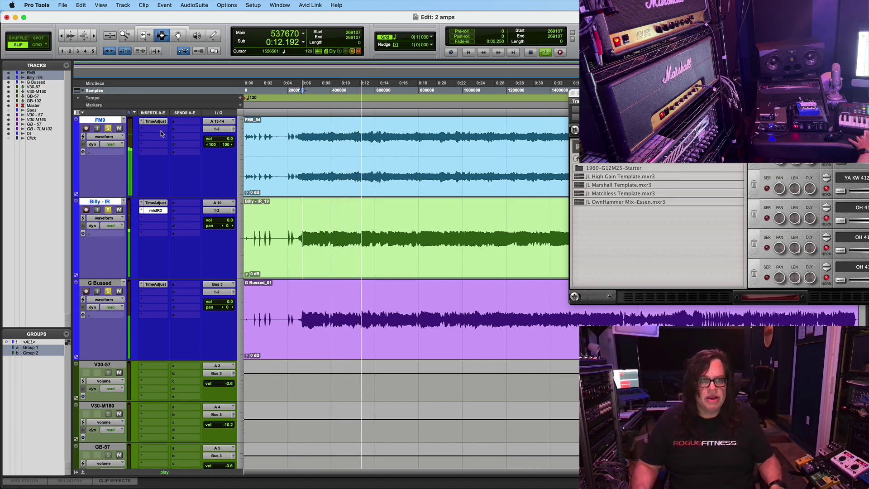
pyautogui.press('space')
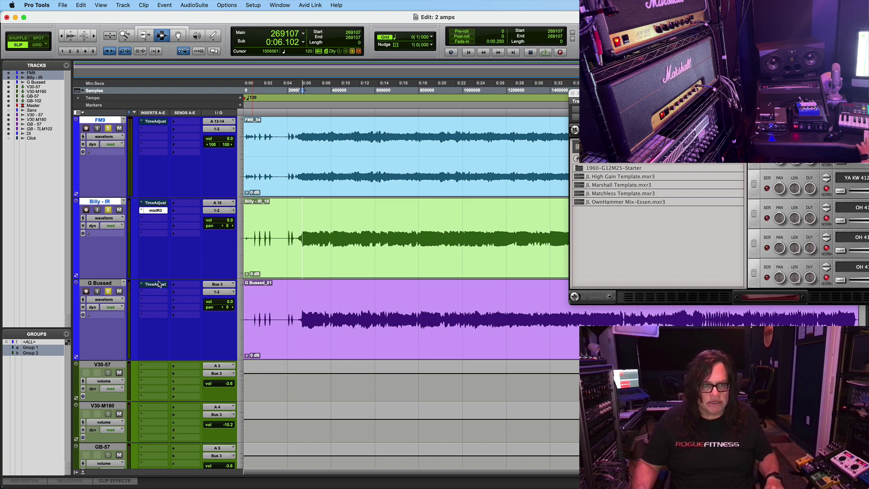
# - Compare the three soloed tracks with all their Time Adjusters bypassed and with them active again
pyautogui.press('space')
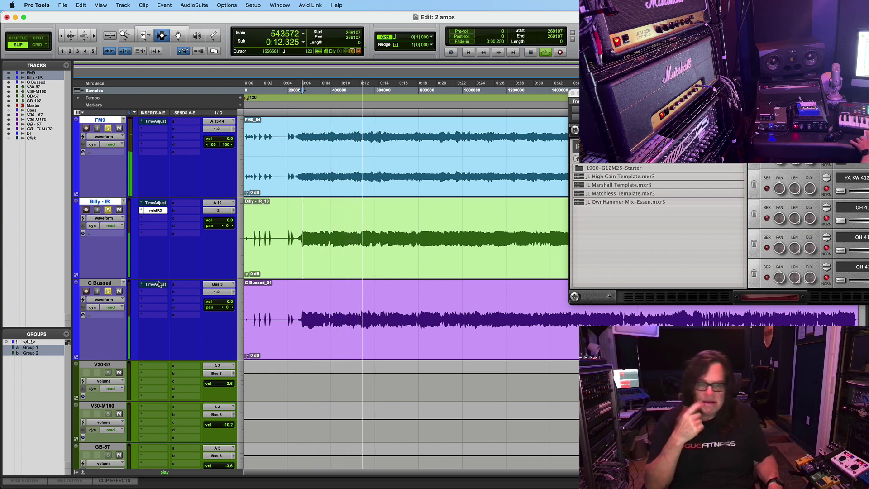
pyautogui.press('space')
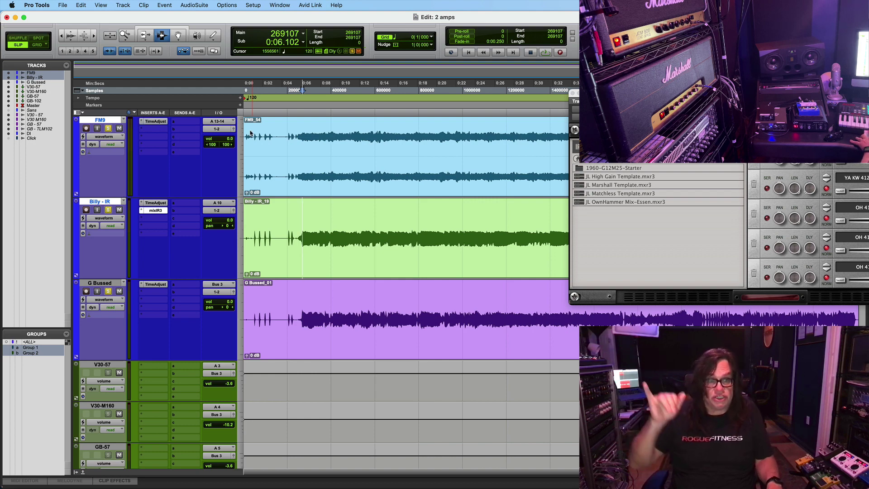
pyautogui.press('space')
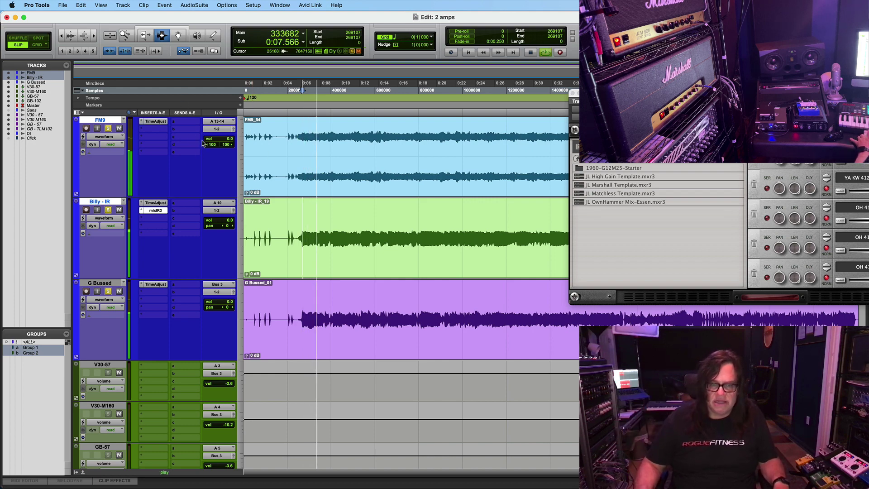
pyautogui.press('space')
# - Open FM9's Time Adjuster and position its window clear of the FM9 and Billy - IR waveforms
pyautogui.click(158, 122)
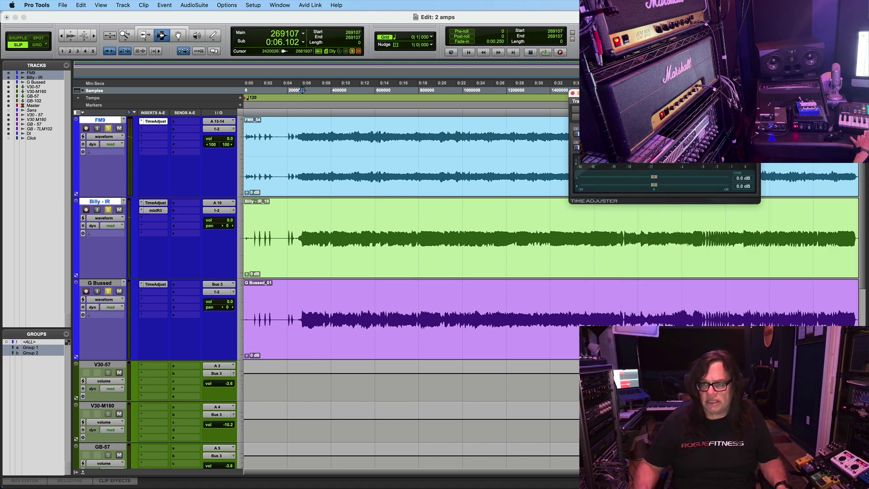
pyautogui.moveTo(696, 93); pyautogui.dragTo(387, 113)
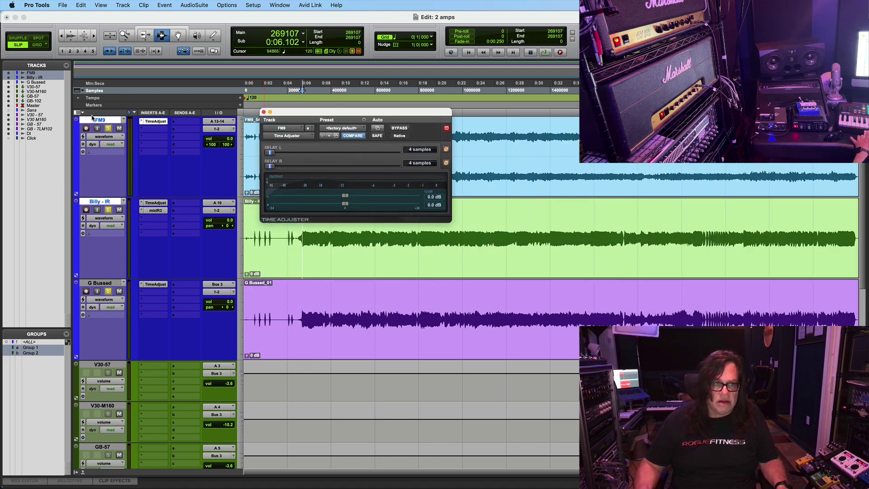
pyautogui.moveTo(296, 111); pyautogui.dragTo(465, 289)
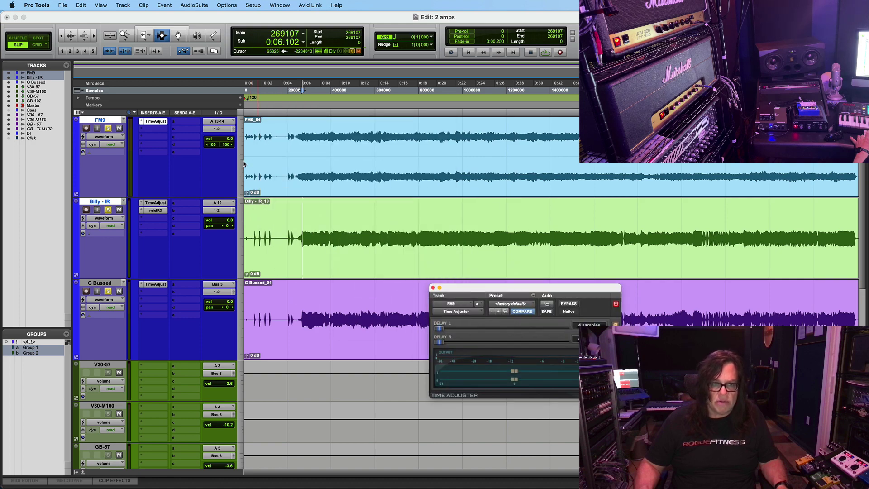
# - Examine the attack onsets of FM9, Billy - IR and G Bussed near sample 73811 with the waveforms enlarged
pyautogui.click(261, 157)
pyautogui.press('super+bracketright')
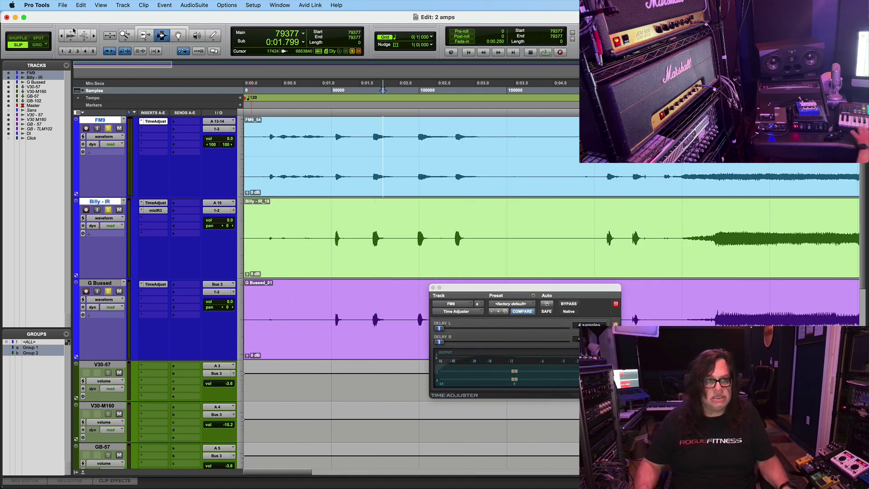
pyautogui.press('super+alt+bracketright')
pyautogui.press('super+alt+bracketright')
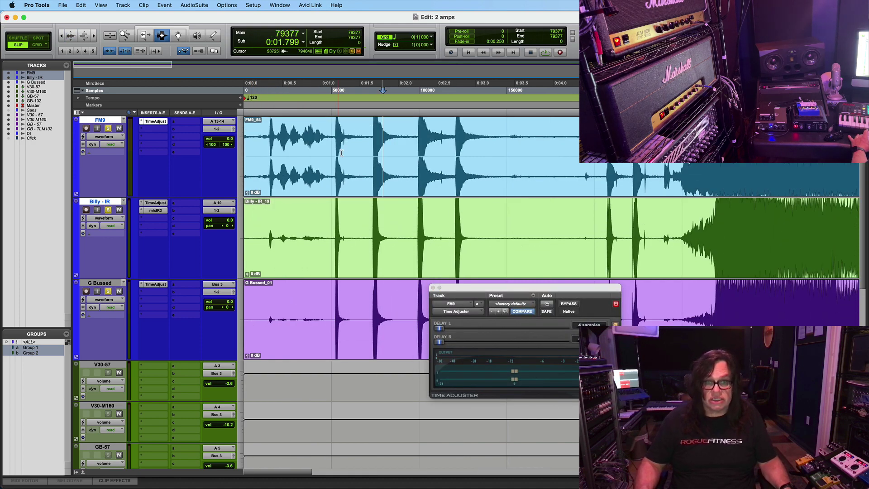
pyautogui.click(373, 180)
pyautogui.press('super+bracketright')
pyautogui.press('super+bracketright')
pyautogui.press('super+bracketright')
pyautogui.press('super+bracketright')
pyautogui.press('super+bracketright')
pyautogui.press('super+bracketright')
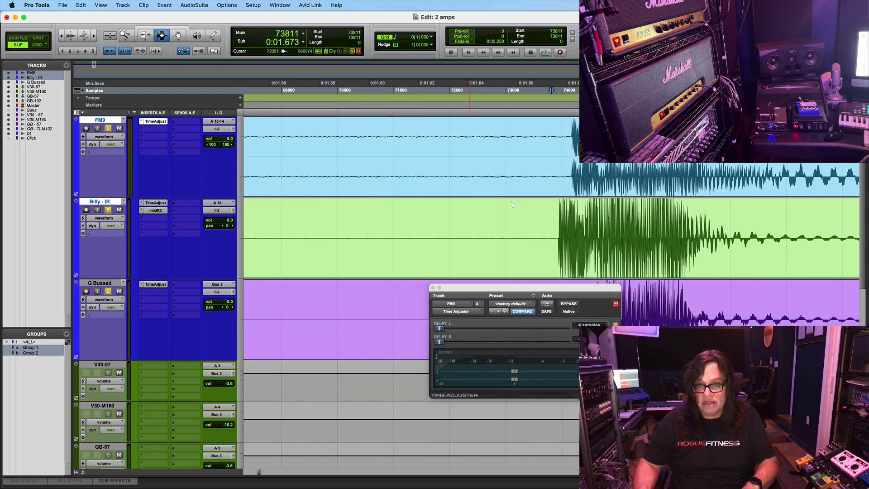
pyautogui.press('super+bracketright')
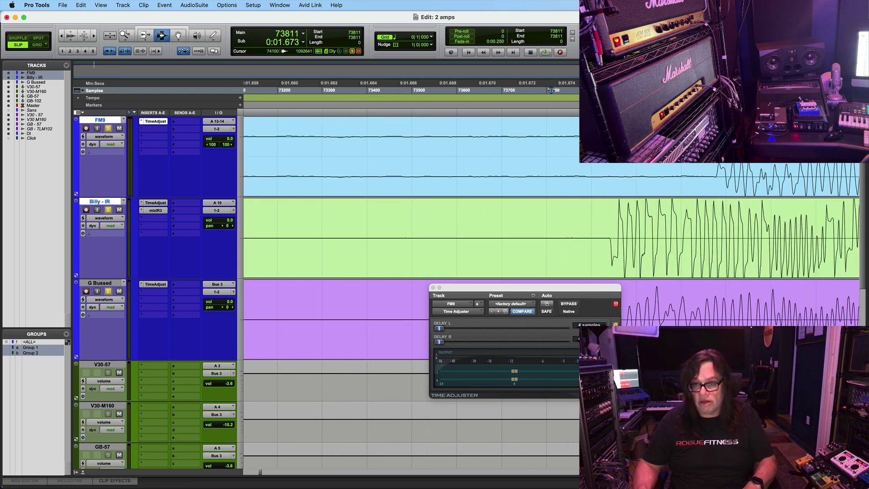
# - Move FM9's Time Adjuster window clear of the onsets and mark the first transient on FM9, Billy - IR and G Bussed individually
pyautogui.moveTo(574, 293); pyautogui.dragTo(415, 38)
pyautogui.moveTo(719, 181); pyautogui.dragTo(723, 181)
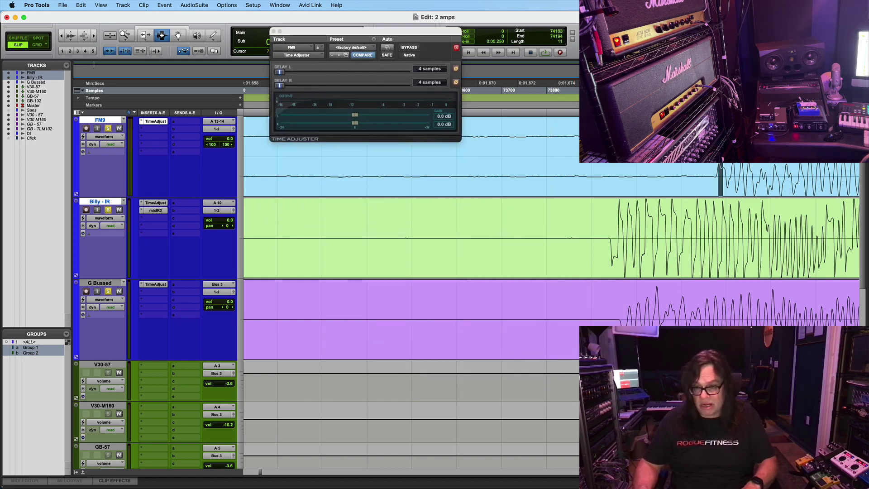
pyautogui.press('super+bracketright')
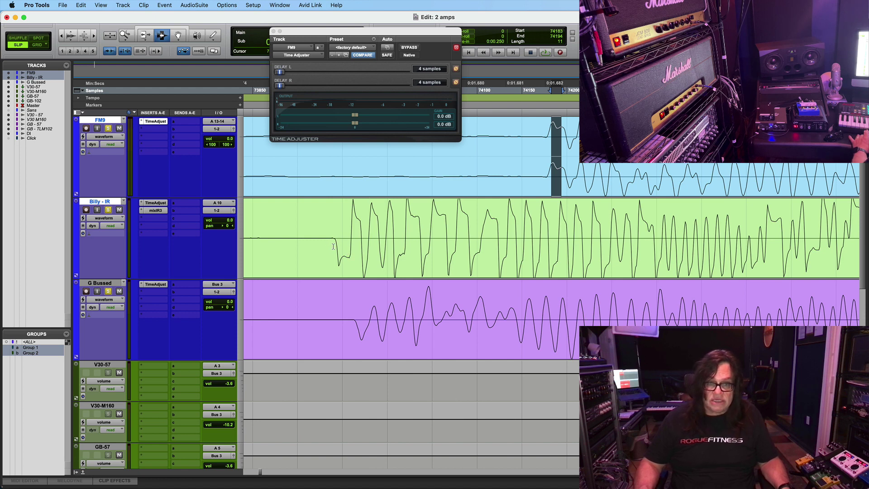
pyautogui.moveTo(332, 246); pyautogui.dragTo(349, 251)
pyautogui.moveTo(352, 319); pyautogui.dragTo(371, 323)
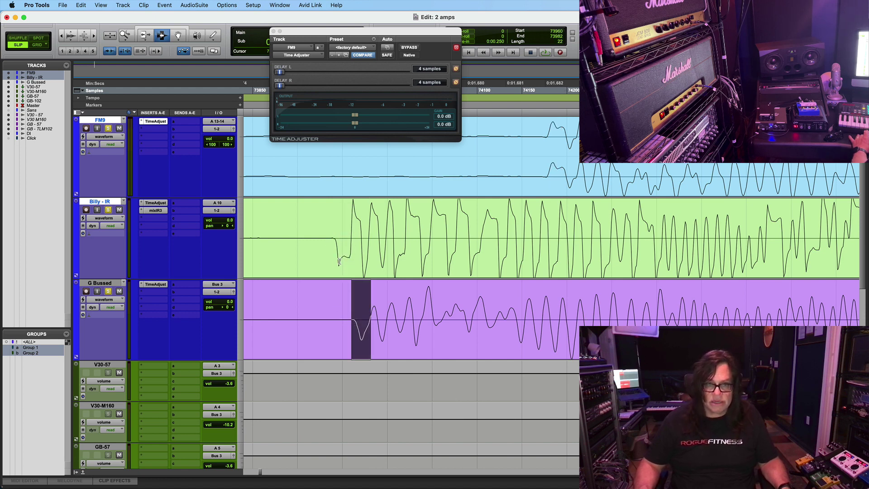
# - Measure the sample offset between the attack onsets of Billy - IR and FM9 with selections spanning both tracks
pyautogui.moveTo(338, 261); pyautogui.dragTo(552, 187)
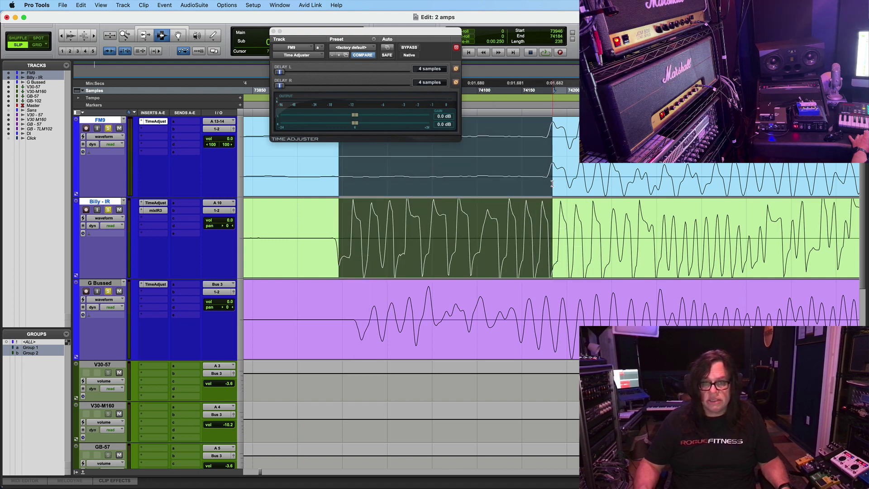
pyautogui.click(514, 189)
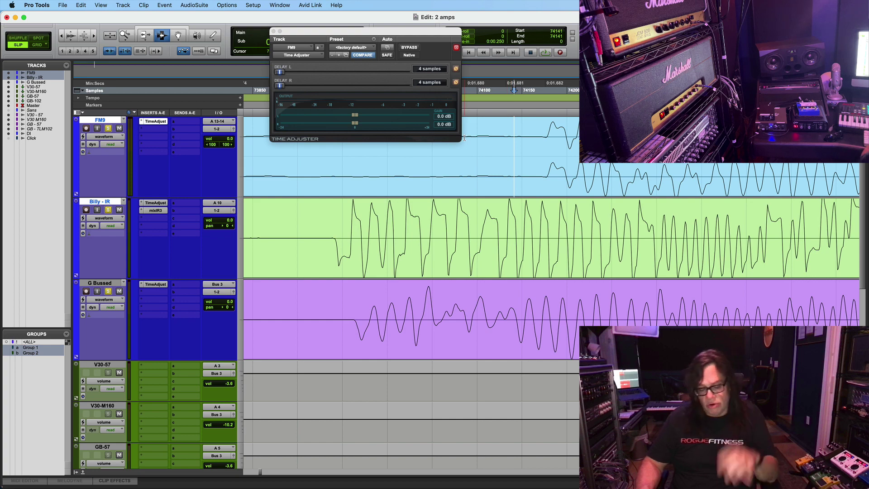
pyautogui.press('r')
pyautogui.press('r')
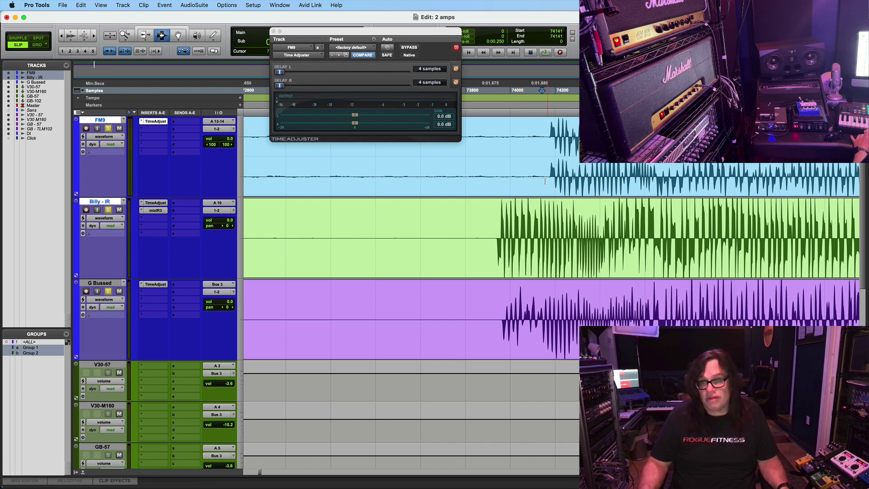
pyautogui.moveTo(553, 181); pyautogui.dragTo(498, 230)
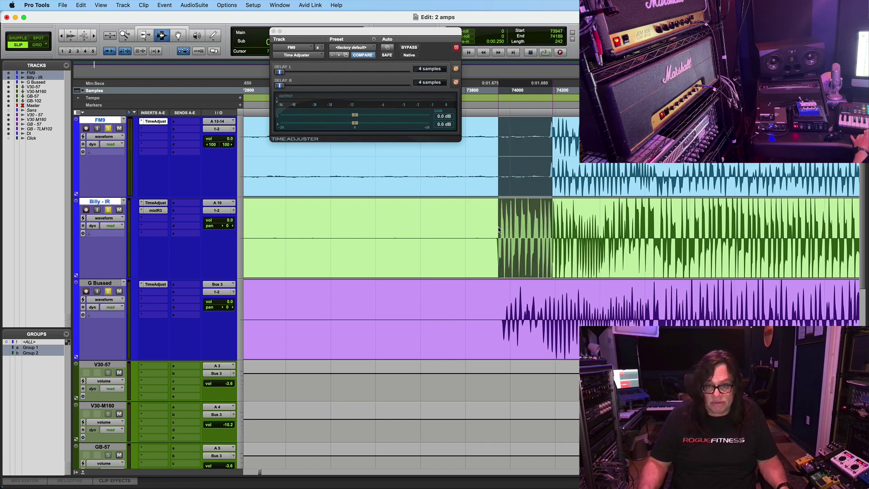
pyautogui.doubleClick(501, 165)
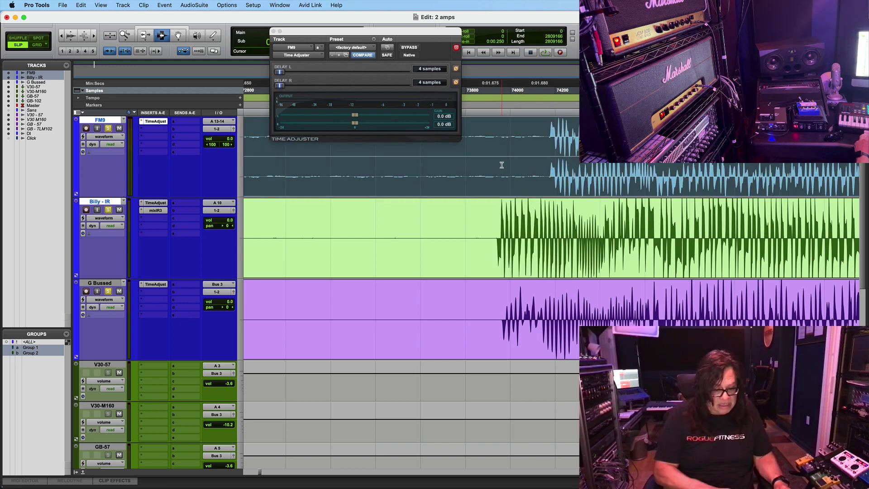
pyautogui.hotkey('alt', 'h')
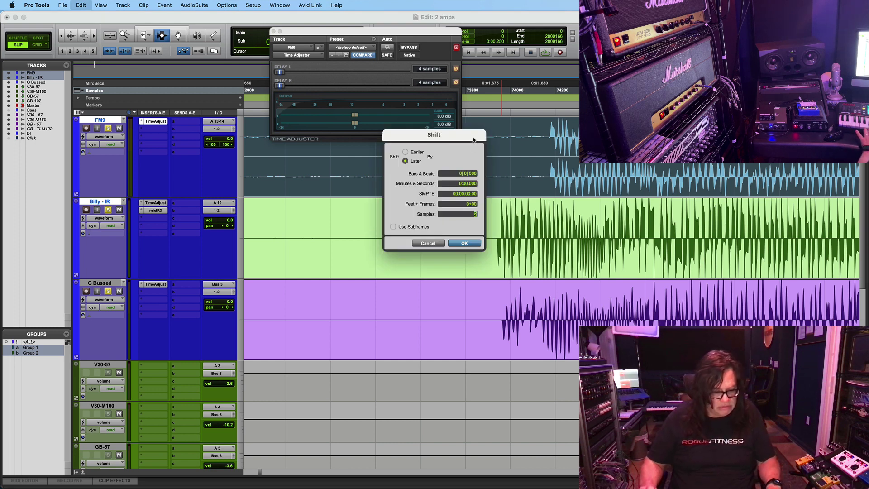
pyautogui.write('246')
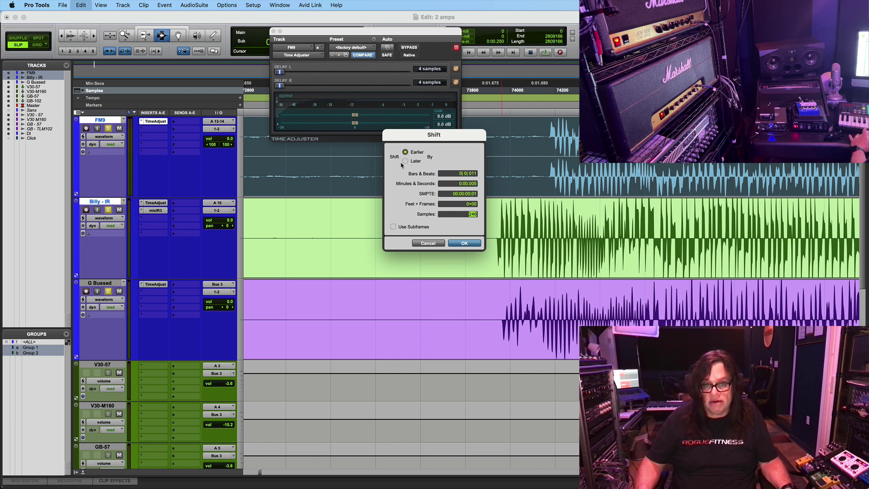
pyautogui.click(430, 243)
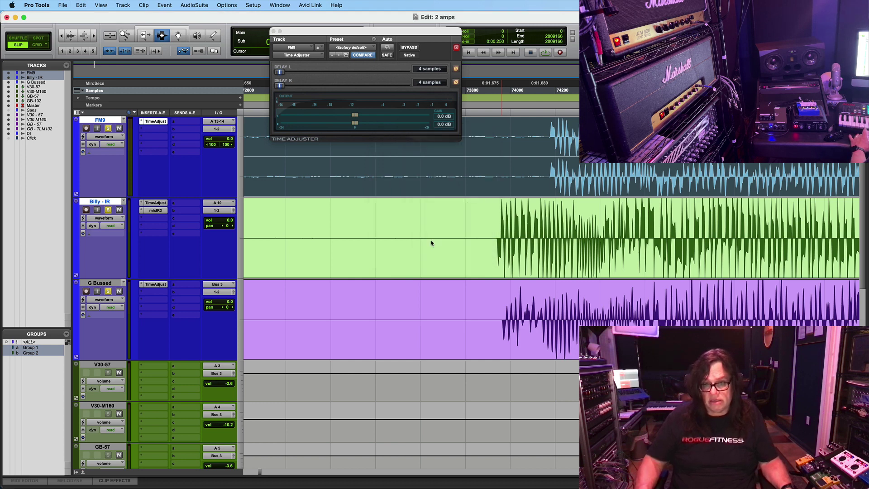
# - Move the DI track up the track order so it sits directly above FM9
pyautogui.press('super+bracketleft')
pyautogui.press('super+bracketleft')
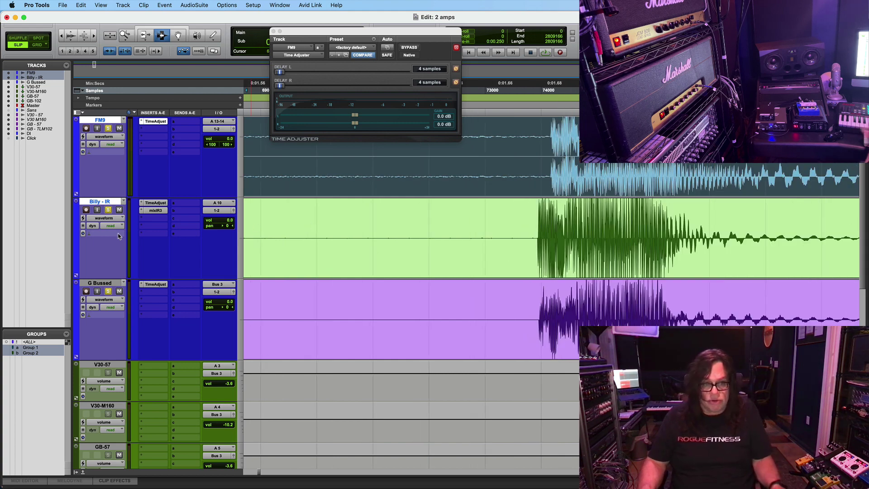
pyautogui.click(92, 365)
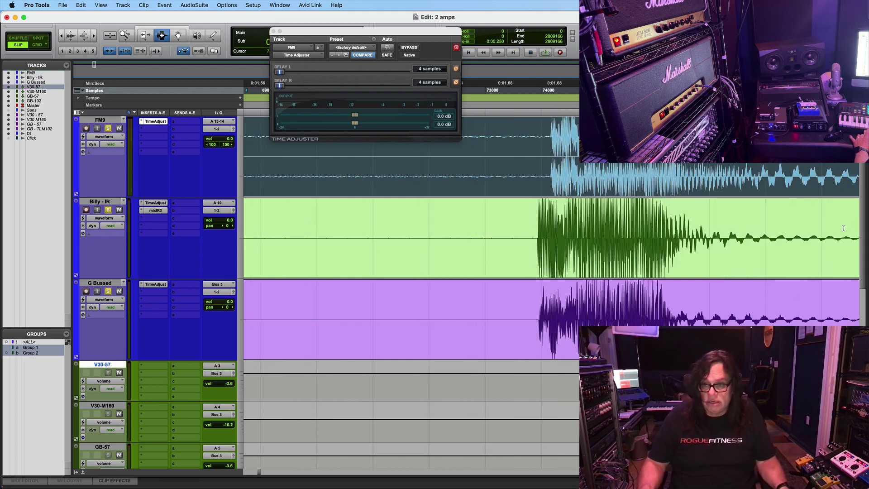
pyautogui.scroll(-5, 862, 223)
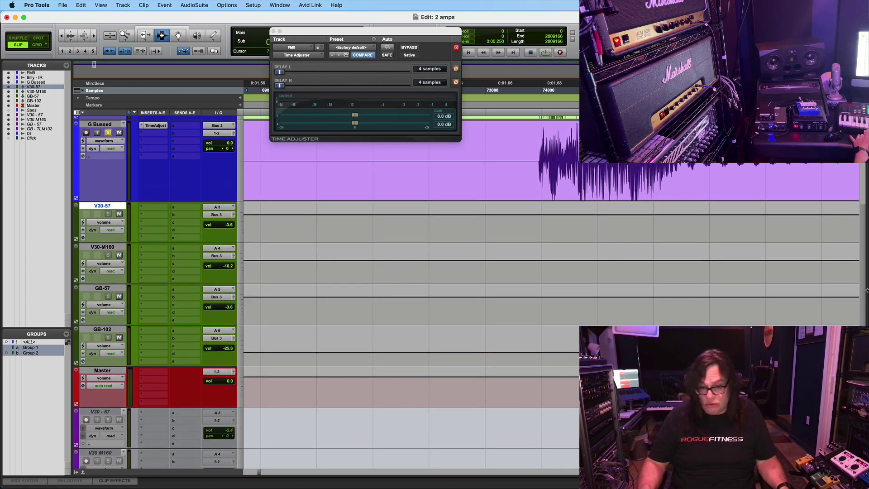
pyautogui.scroll(-5, 866, 290)
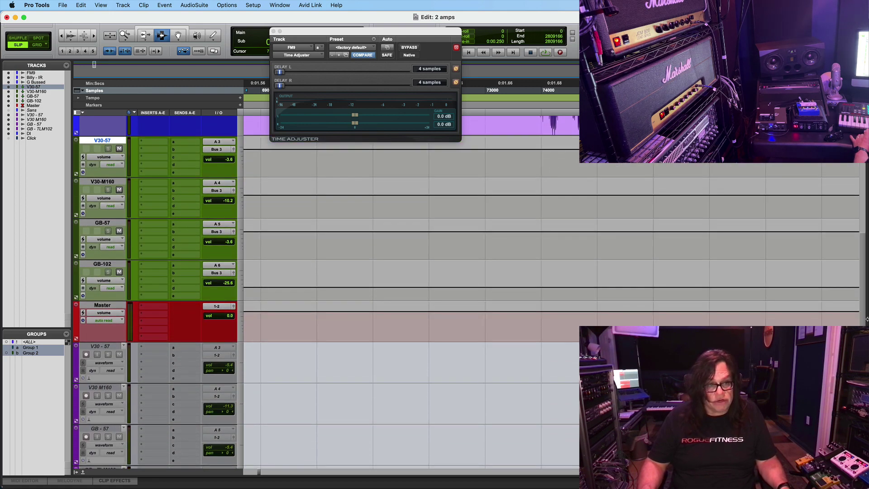
pyautogui.scroll(3, 99, 288)
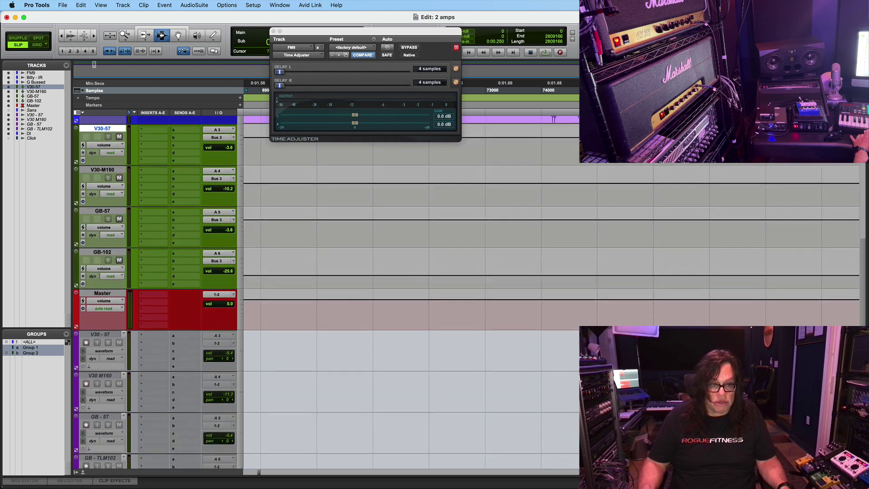
pyautogui.scroll(-3, 98, 288)
pyautogui.moveTo(112, 390); pyautogui.dragTo(99, 120)
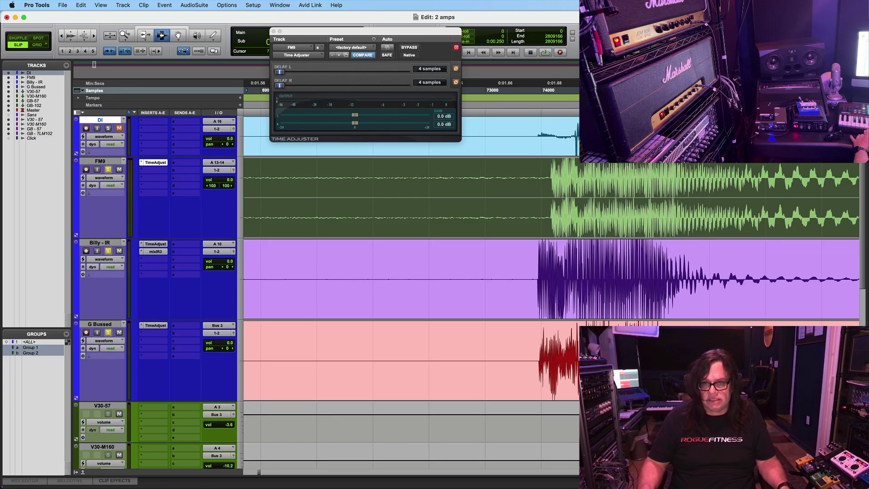
# - Examine DI's attack near sample 99766 against the FM9, Billy - IR and G Bussed onsets
pyautogui.click(588, 132)
pyautogui.press('super+bracketleft')
pyautogui.press('super+bracketleft')
pyautogui.press('super+bracketleft')
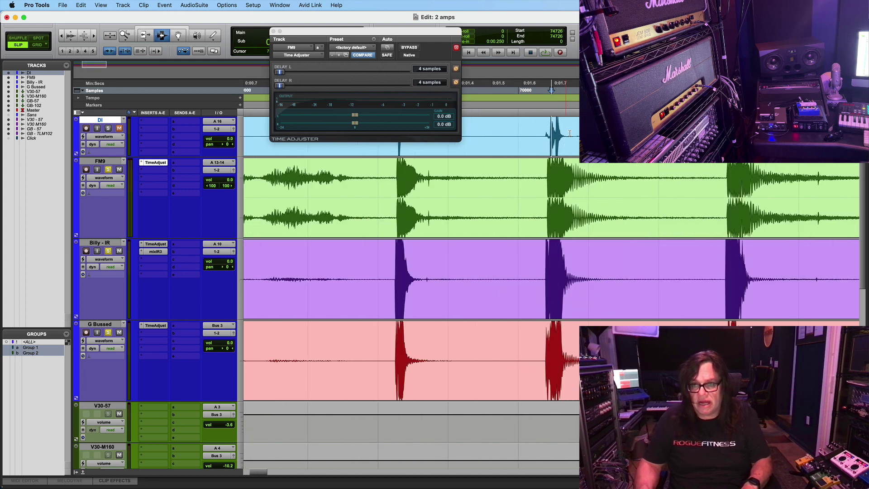
pyautogui.press('Tab')
pyautogui.press('super+bracketright')
pyautogui.press('super+bracketright')
pyautogui.press('super+bracketright')
pyautogui.press('super+bracketright')
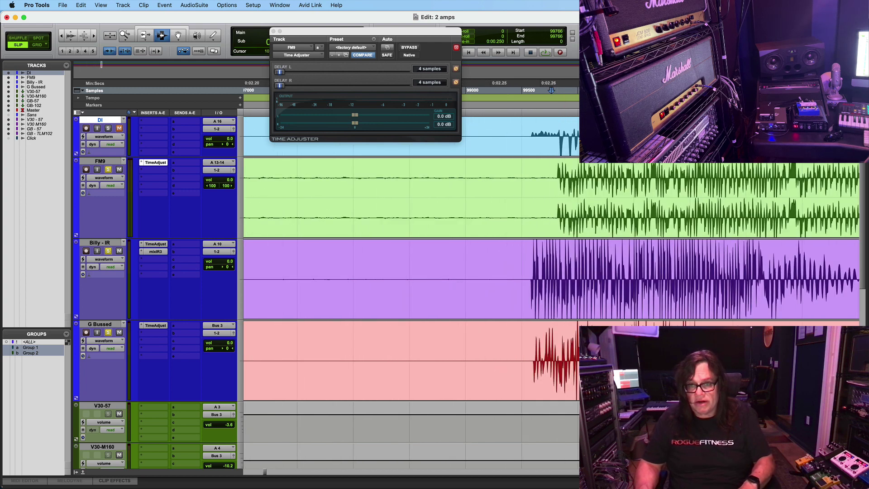
pyautogui.press('super+bracketright')
pyautogui.press('super+bracketright')
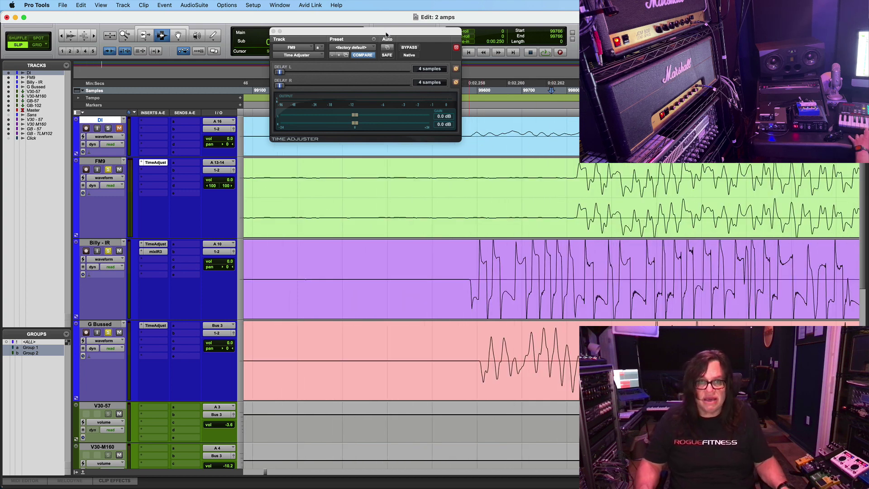
# - Select DI from sample 99585 to 99836 clear of the Time Adjuster window, and set DI's track height to large with reduced waveform height
pyautogui.moveTo(386, 34); pyautogui.dragTo(229, 298)
pyautogui.moveTo(471, 153); pyautogui.dragTo(583, 153)
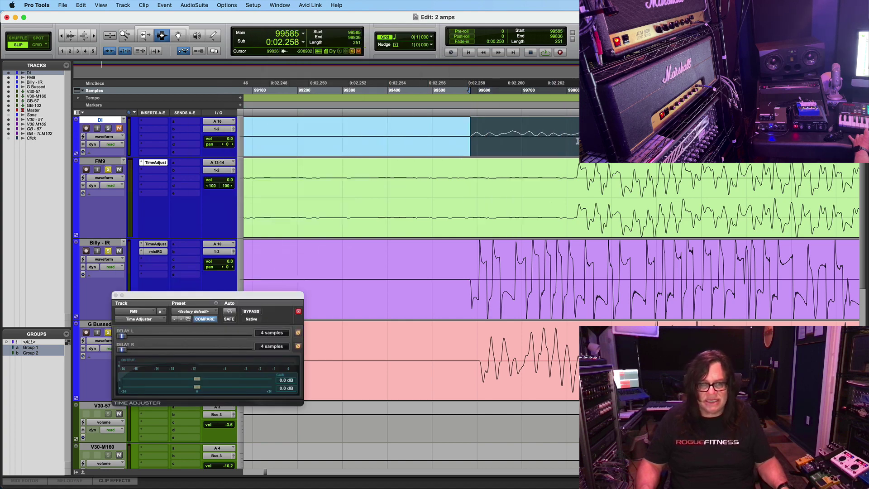
pyautogui.click(76, 122)
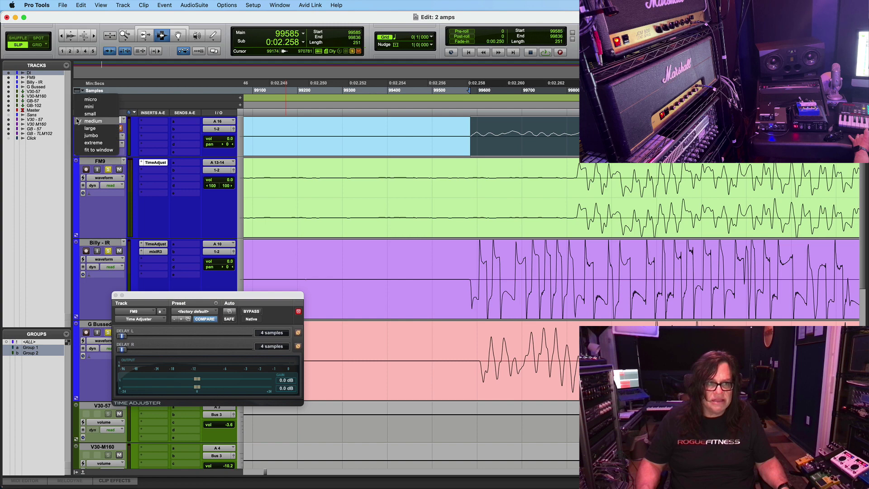
pyautogui.click(95, 130)
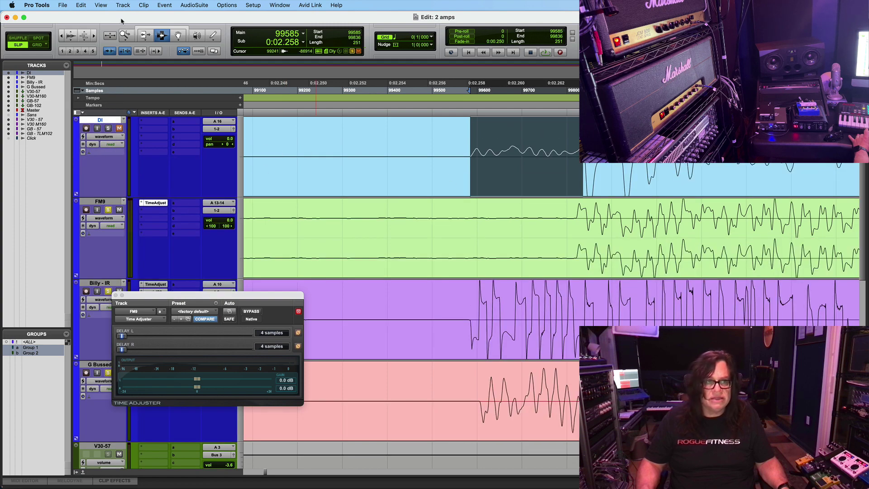
pyautogui.click(70, 40)
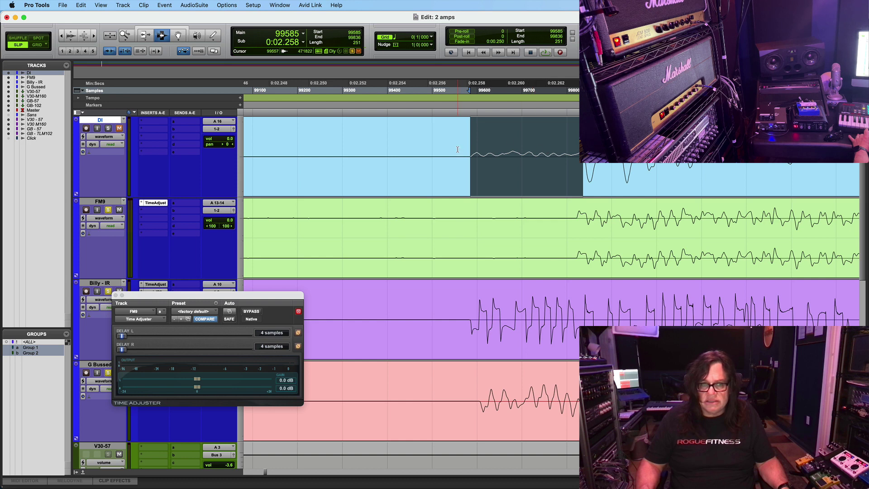
# - Take FM9 out of solo and solo DI instead
pyautogui.click(303, 155)
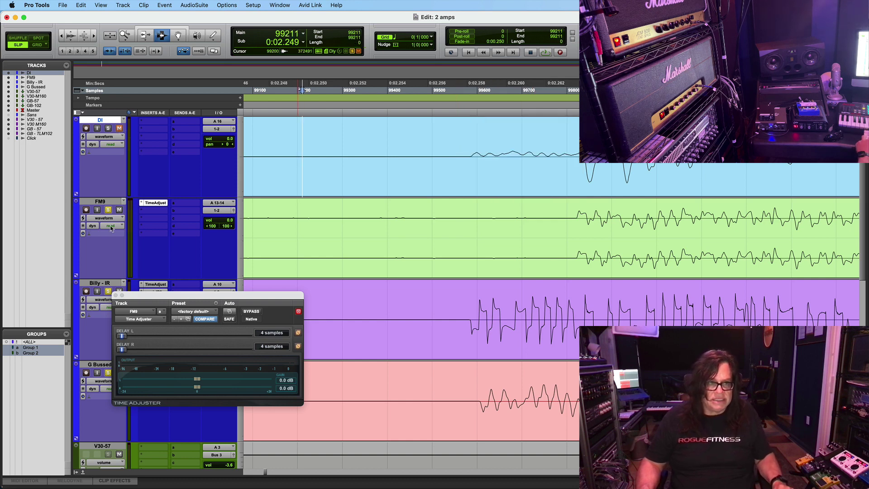
pyautogui.click(108, 209)
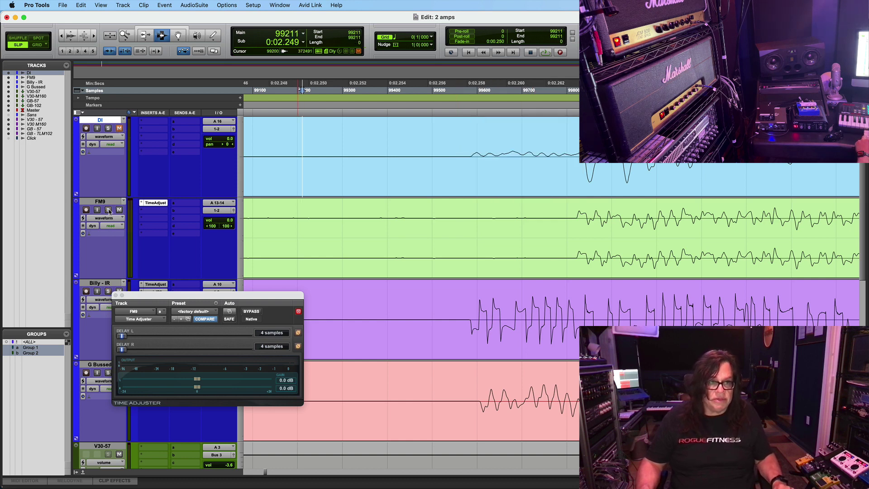
pyautogui.click(107, 129)
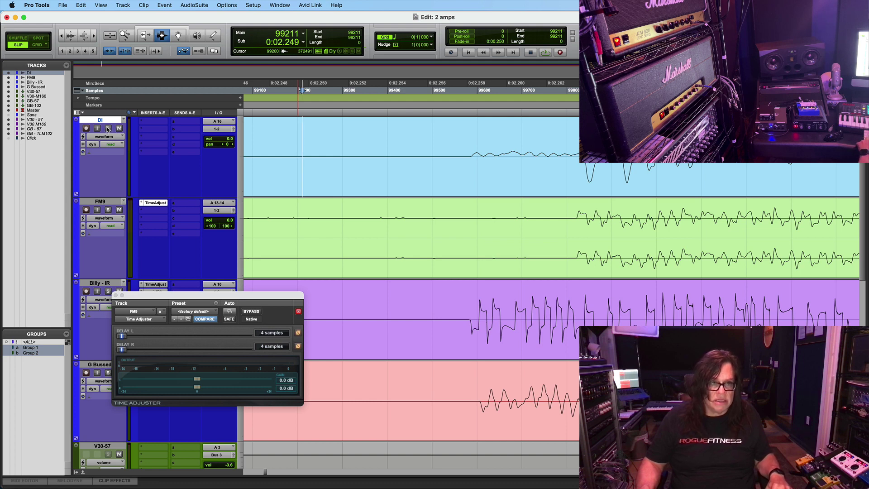
# - Play the soloed DI track from several points shortly before its attack, including samples 99254, 99162 and 97663
pyautogui.click(322, 139)
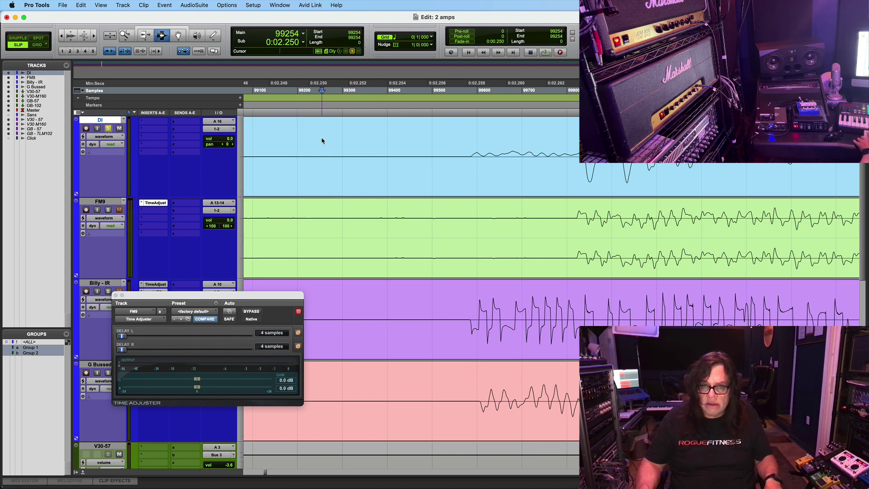
pyautogui.press('space')
pyautogui.press('space')
pyautogui.click(280, 128)
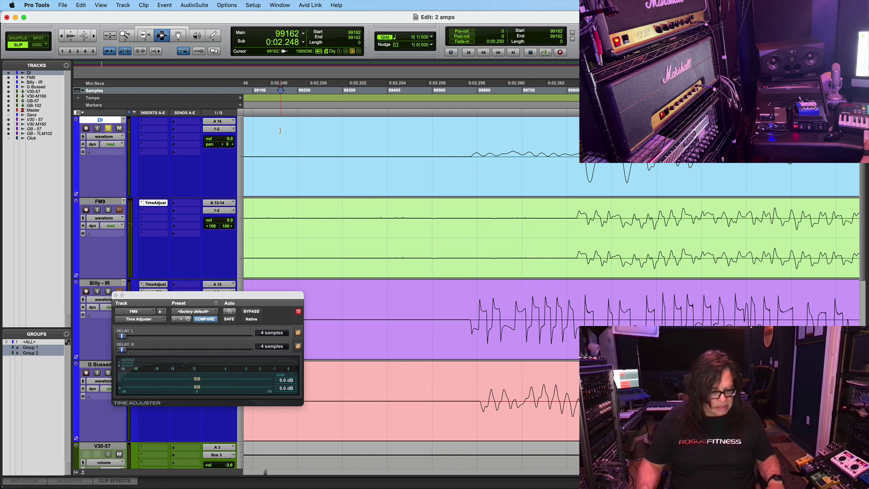
pyautogui.press('space')
pyautogui.press('space')
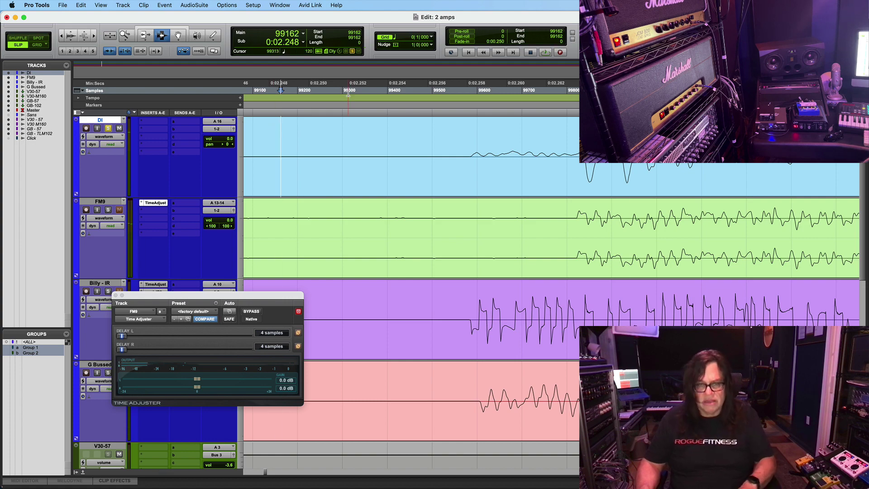
pyautogui.press('super+bracketleft')
pyautogui.press('super+bracketleft')
pyautogui.click(315, 143)
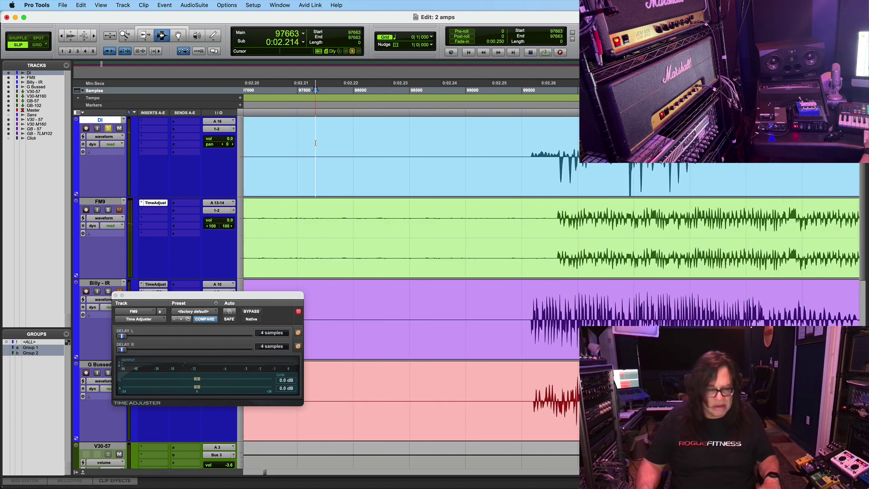
pyautogui.press('space')
pyautogui.press('space')
# - Try separating the DI clip from sample 99535 to 99826 and audition the playback around the separated section
pyautogui.click(559, 160)
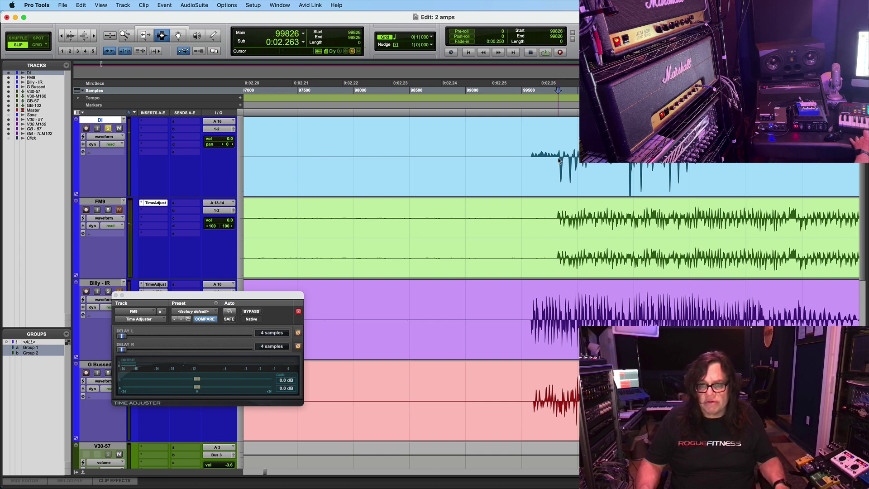
pyautogui.moveTo(559, 160); pyautogui.dragTo(526, 153)
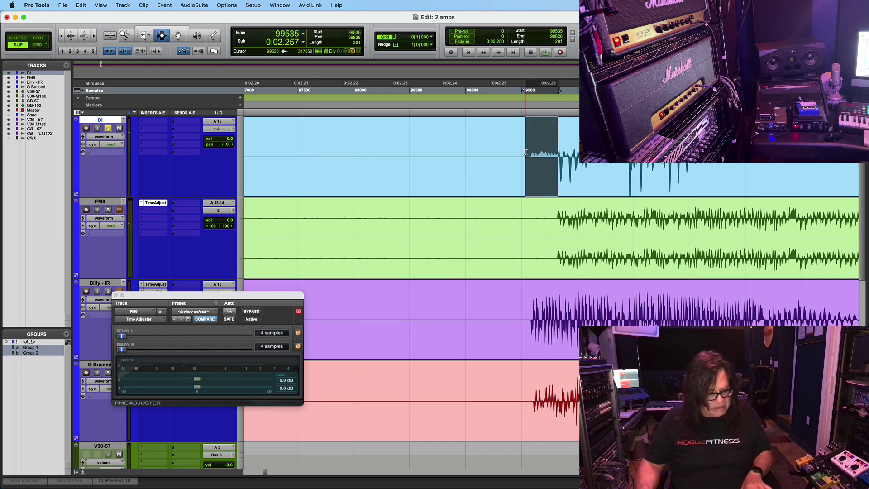
pyautogui.press('super+e')
pyautogui.press('space')
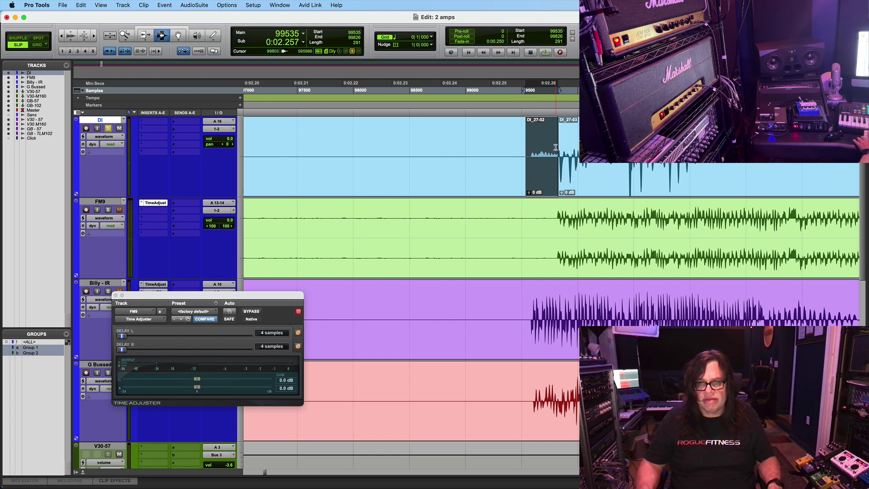
pyautogui.click(556, 145)
pyautogui.press('space')
pyautogui.press('space')
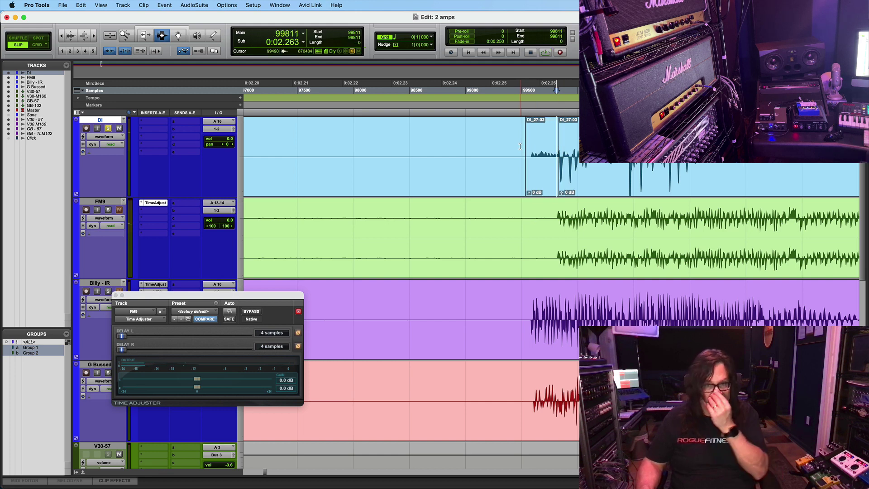
pyautogui.doubleClick(526, 148)
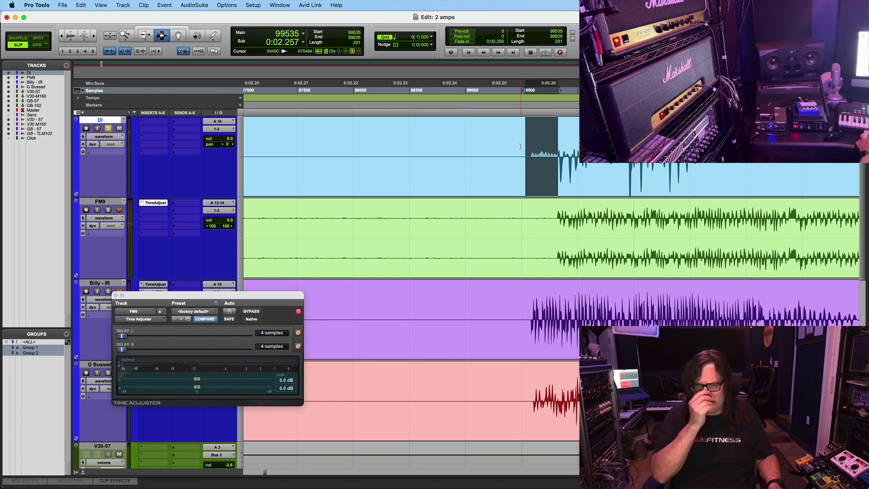
# - Copy FM9's Time Adjuster insert onto DI's first insert slot
pyautogui.click(559, 157)
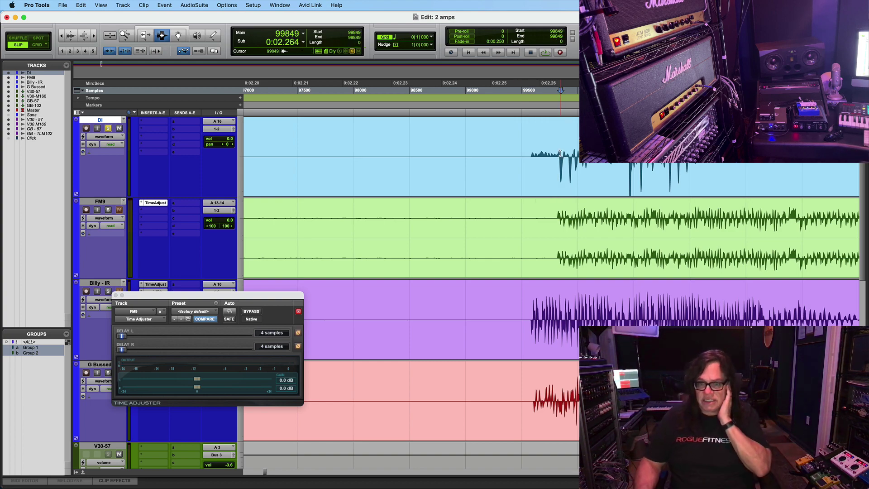
pyautogui.press('super+bracketright')
pyautogui.press('super+bracketright')
pyautogui.press('super+bracketright')
pyautogui.press('super+bracketright')
pyautogui.press('super+bracketright')
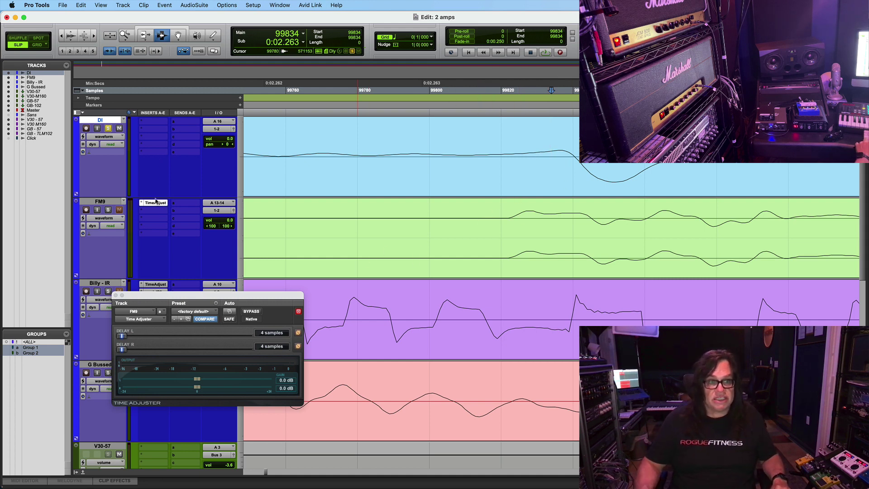
pyautogui.moveTo(155, 203); pyautogui.dragTo(151, 125)
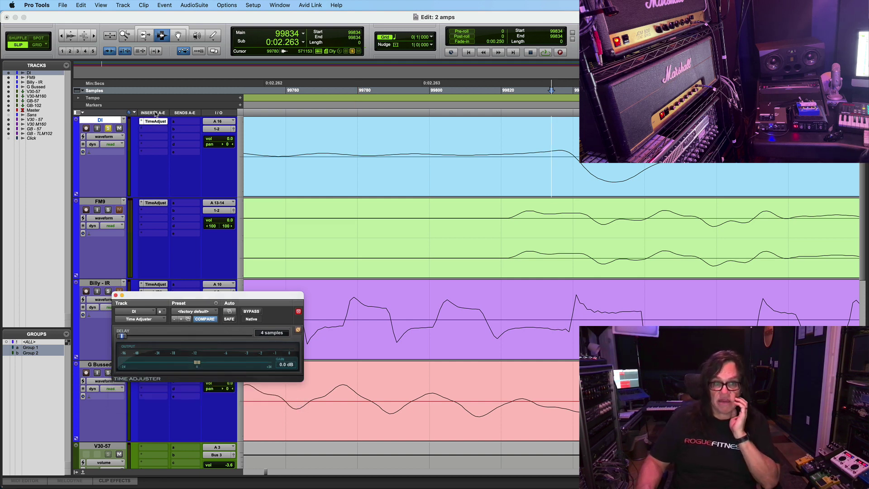
pyautogui.click(151, 124)
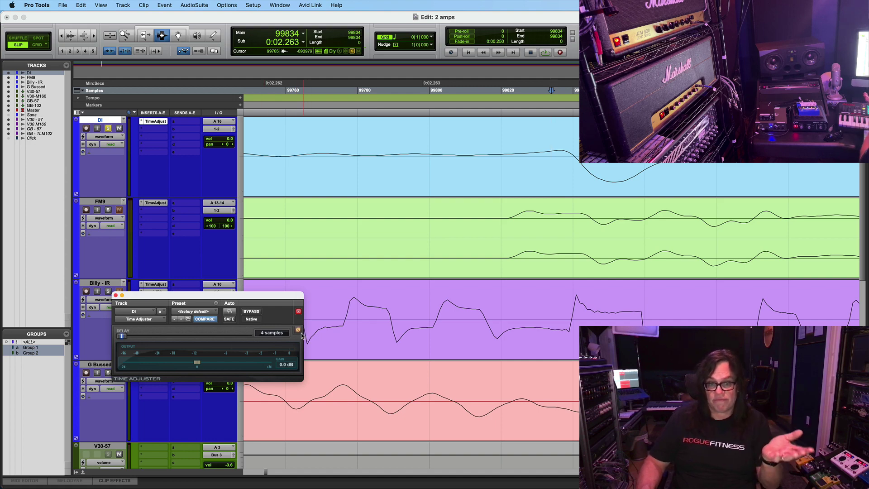
# - Measure the offset between the DI attack and the FM9 onset by selecting DI from sample 99827 to 99851
pyautogui.press('r')
pyautogui.press('r')
pyautogui.press('r')
pyautogui.press('r')
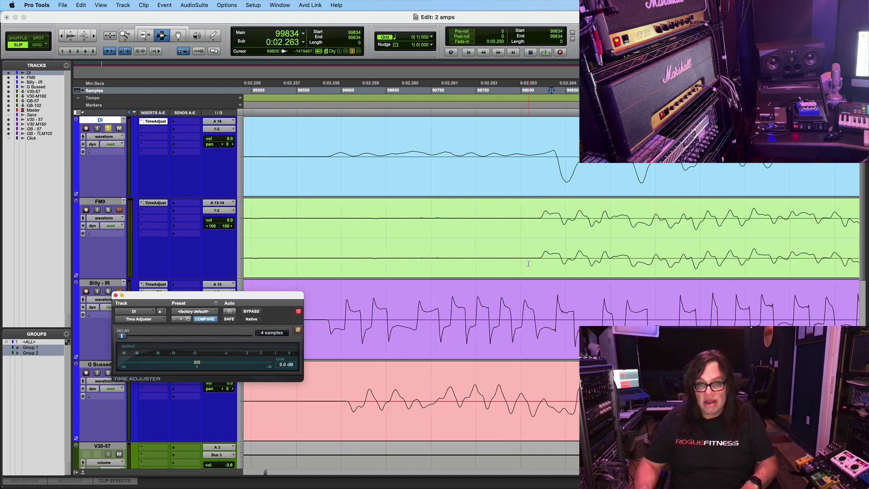
pyautogui.press('t')
pyautogui.press('t')
pyautogui.press('t')
pyautogui.press('t')
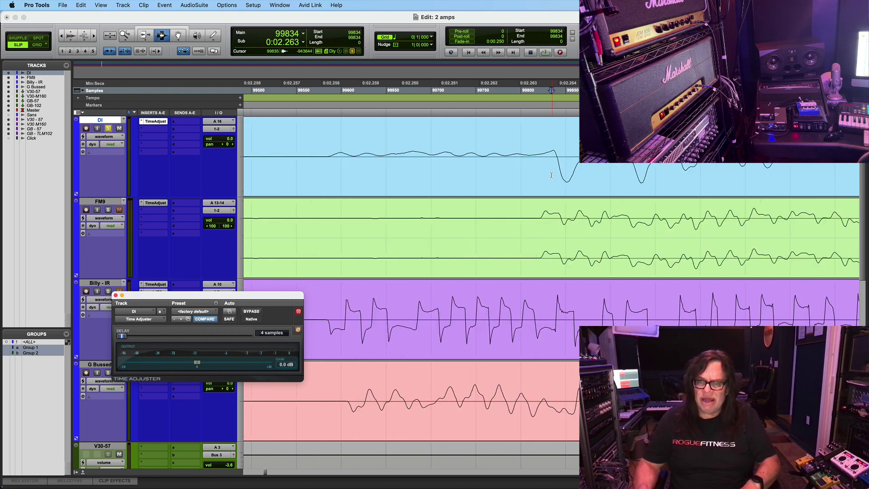
pyautogui.click(612, 176)
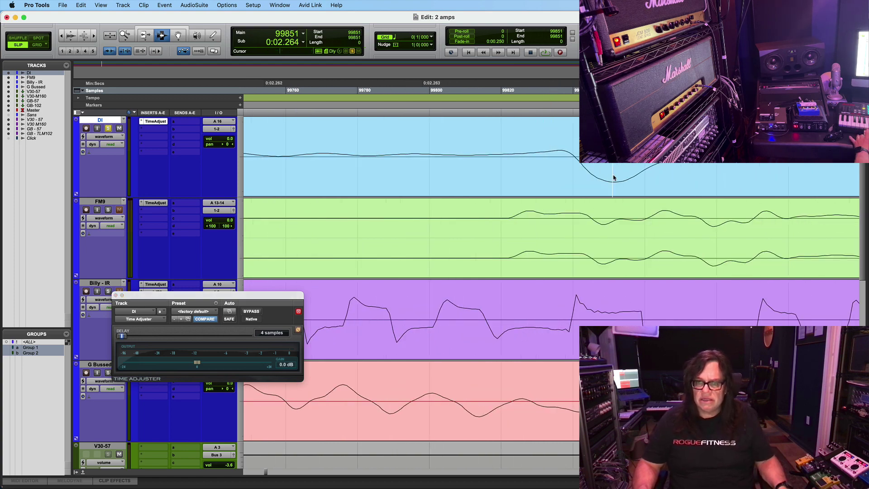
pyautogui.moveTo(613, 177); pyautogui.dragTo(527, 180)
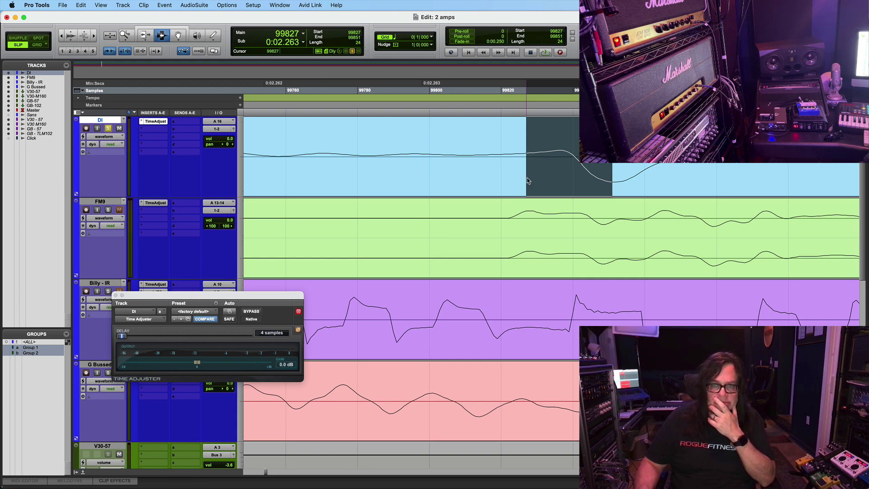
# - Turn off phase inversion on DI's Time Adjuster and set its delay to 28 samples
pyautogui.click(299, 333)
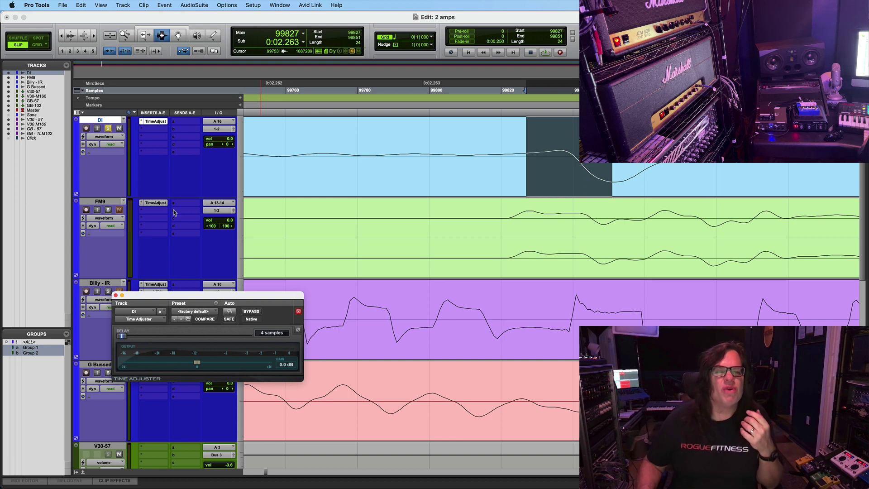
pyautogui.click(280, 333)
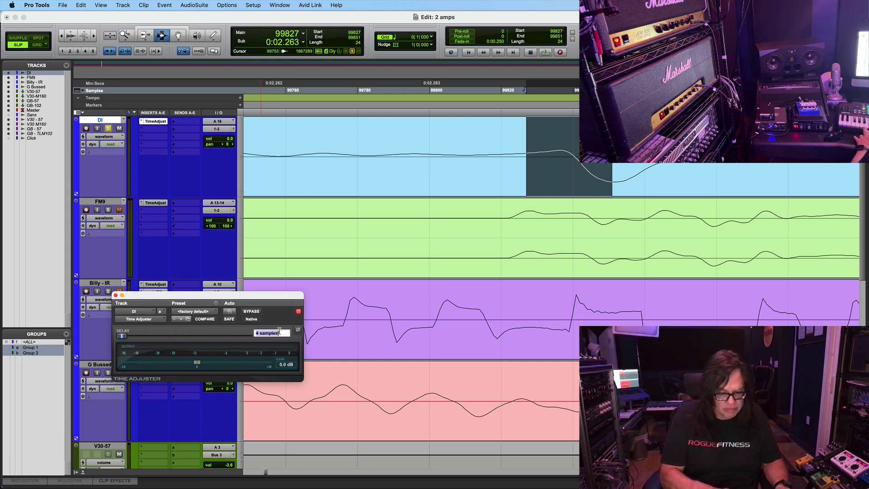
pyautogui.write('28')
pyautogui.press('Return')
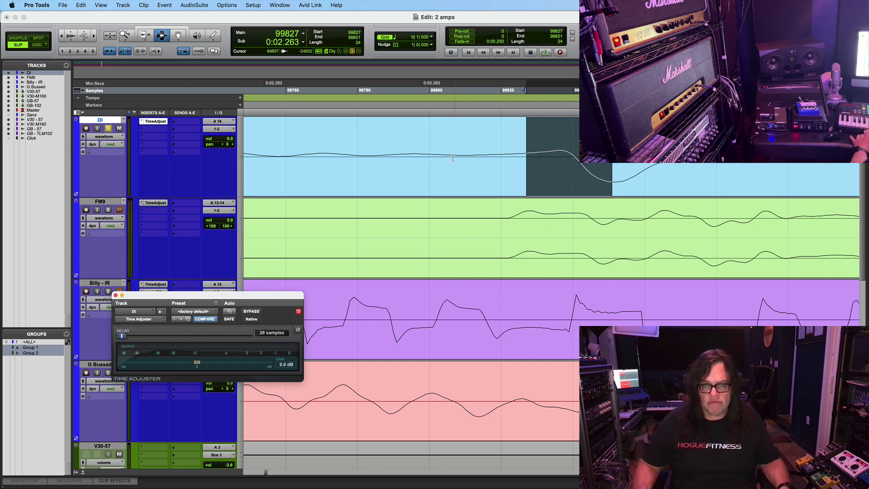
# - Delete a short section of DI starting at sample 99762, and move the following clip earlier so it starts at sample 99774
pyautogui.moveTo(408, 151); pyautogui.dragTo(294, 149)
pyautogui.press('Delete')
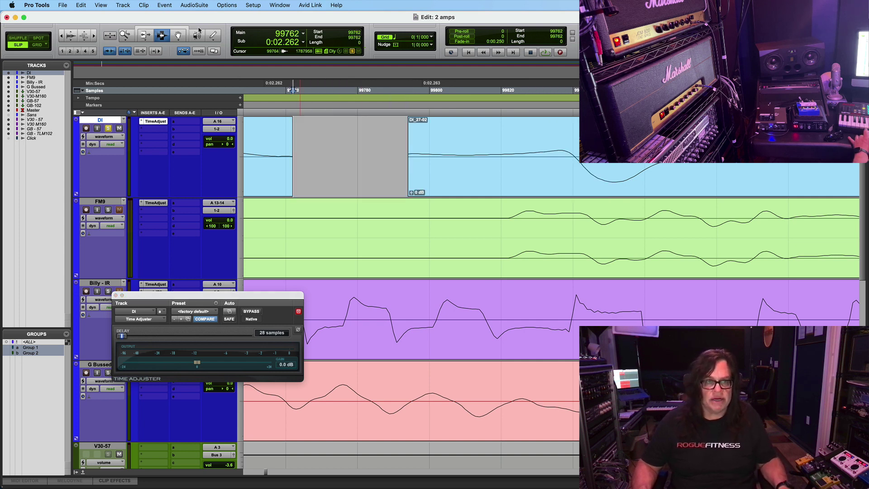
pyautogui.click(178, 36)
pyautogui.moveTo(620, 163); pyautogui.dragTo(547, 163)
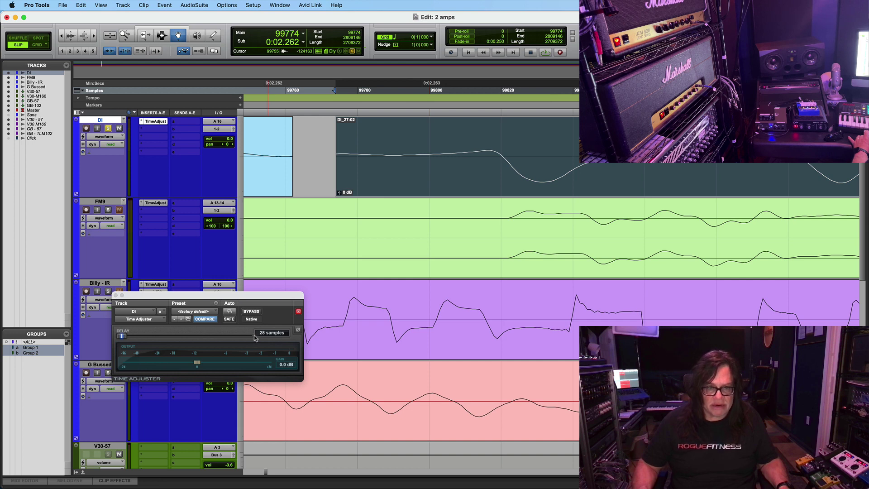
# - Set the delay of DI's Time Adjuster to 4 samples
pyautogui.press('KP_Enter')
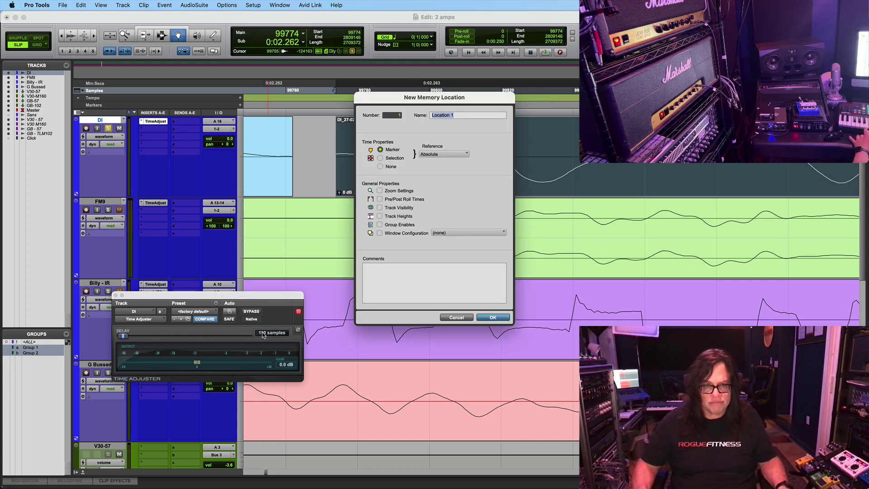
pyautogui.click(455, 317)
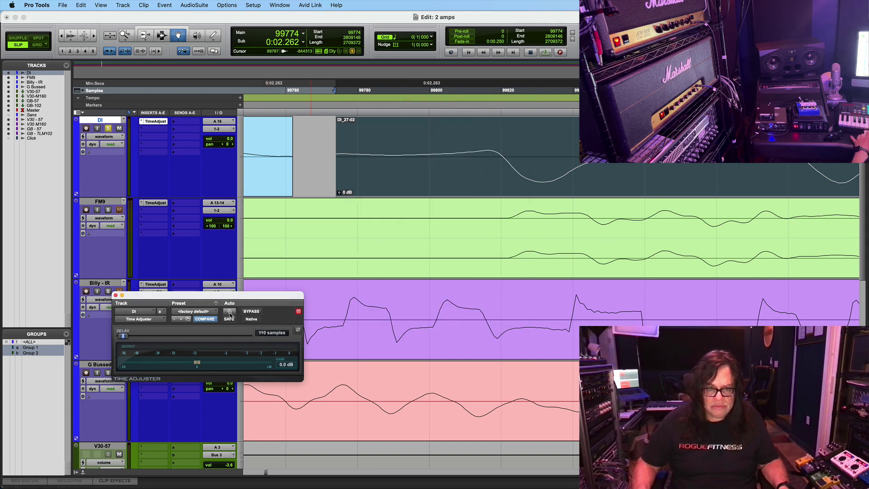
pyautogui.click(273, 333)
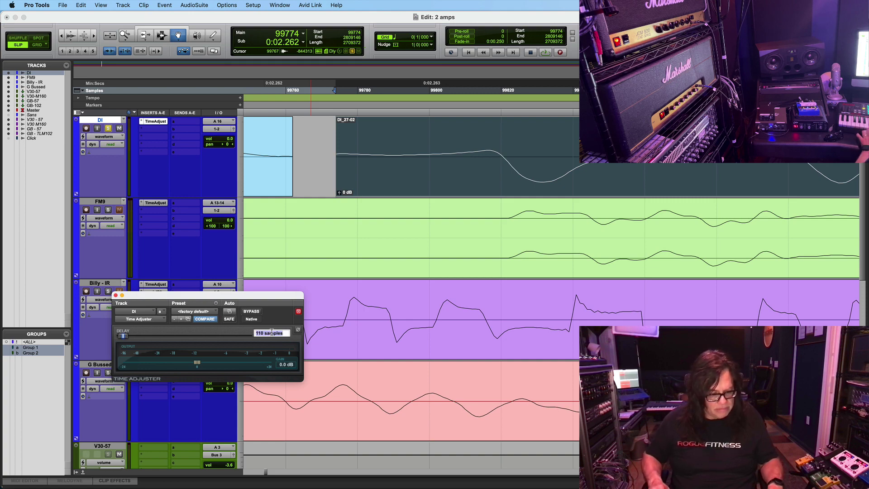
pyautogui.write('4')
pyautogui.press('Return')
# - Delete the leftover DI clip ahead of the moved clip
pyautogui.press('super+bracketleft')
pyautogui.press('super+bracketleft')
pyautogui.press('super+bracketleft')
pyautogui.press('super+bracketleft')
pyautogui.press('super+bracketleft')
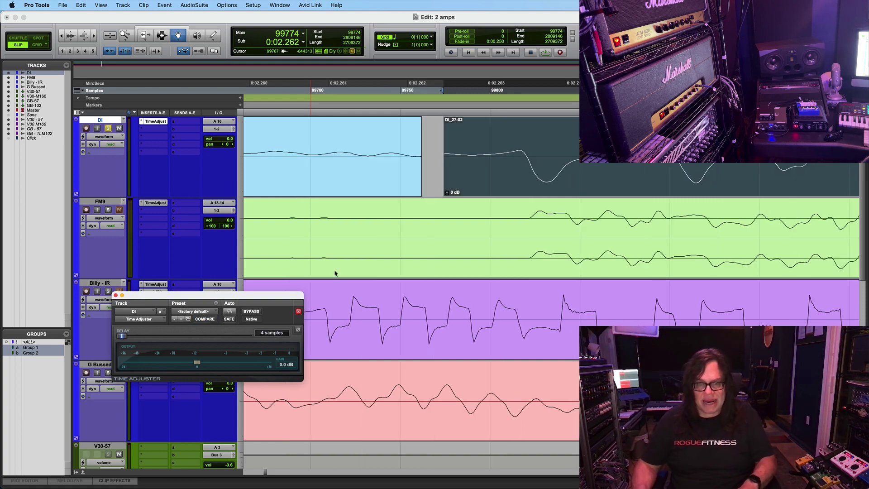
pyautogui.click(444, 169)
# - Solo FM9 along with DI and play both tracks from sample 98253, just before the shifted DI clip
pyautogui.press('super+bracketleft')
pyautogui.press('super+bracketleft')
pyautogui.press('super+bracketleft')
pyautogui.press('super+bracketleft')
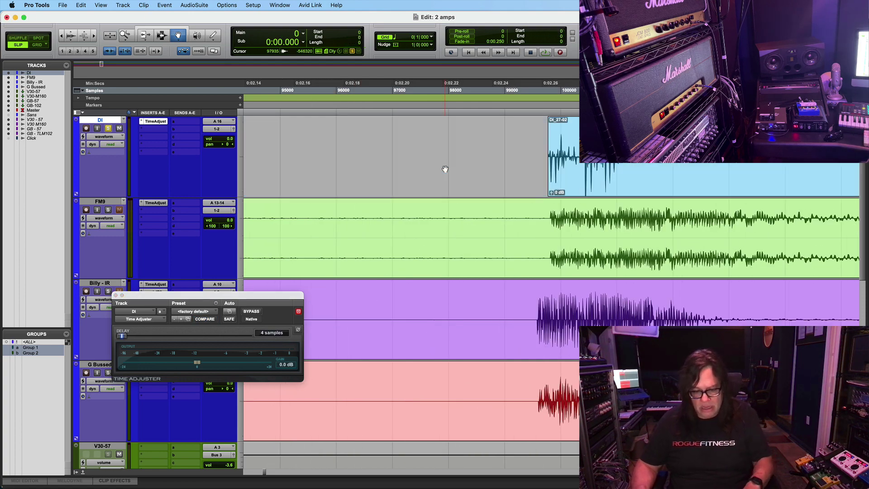
pyautogui.press('super+bracketleft')
pyautogui.press('super+bracketleft')
pyautogui.press('super+bracketleft')
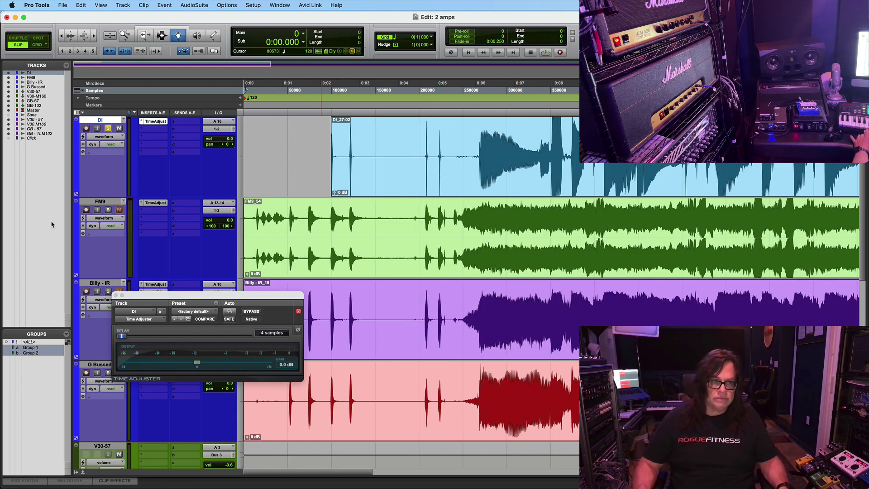
pyautogui.click(108, 210)
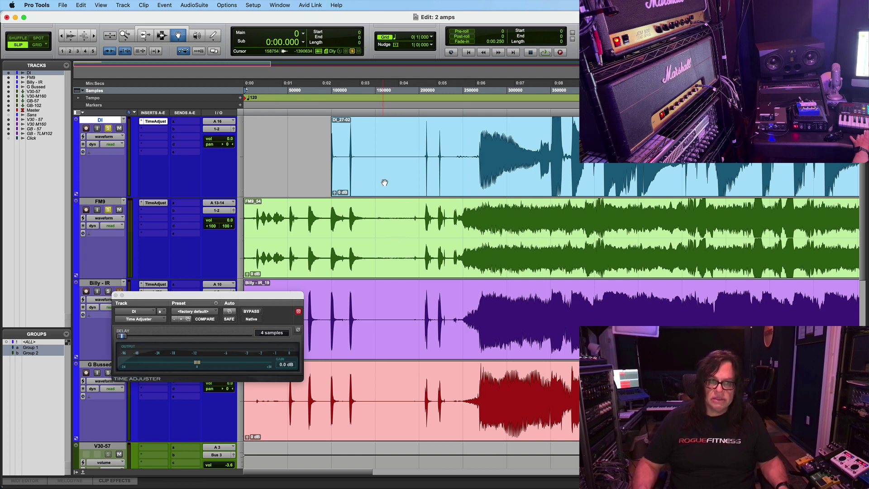
pyautogui.press('space')
pyautogui.press('space')
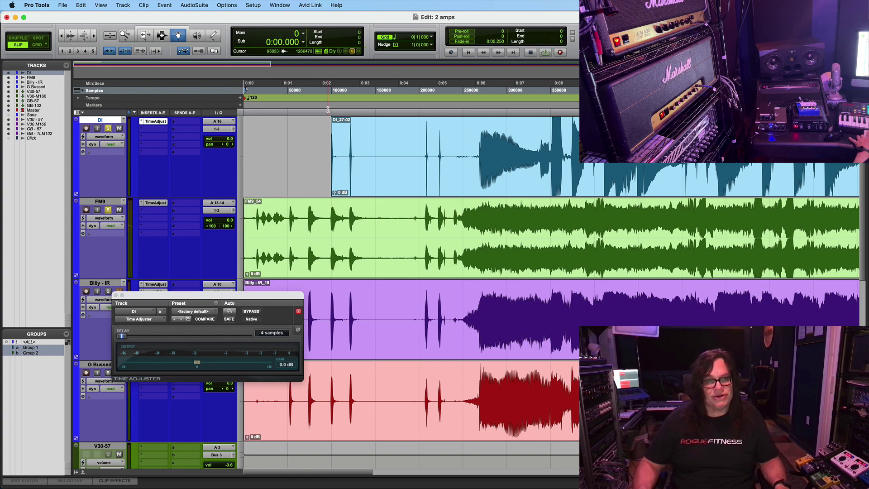
pyautogui.click(329, 109)
pyautogui.press('space')
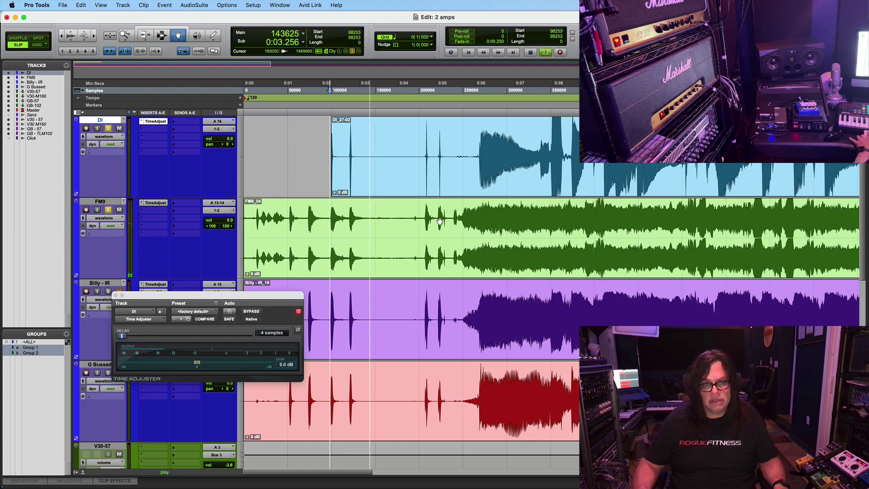
# - In the mixer, lower FM9's level to -4.6 dB and turn on phase inversion in DI's Time Adjuster
pyautogui.press('super+equal')
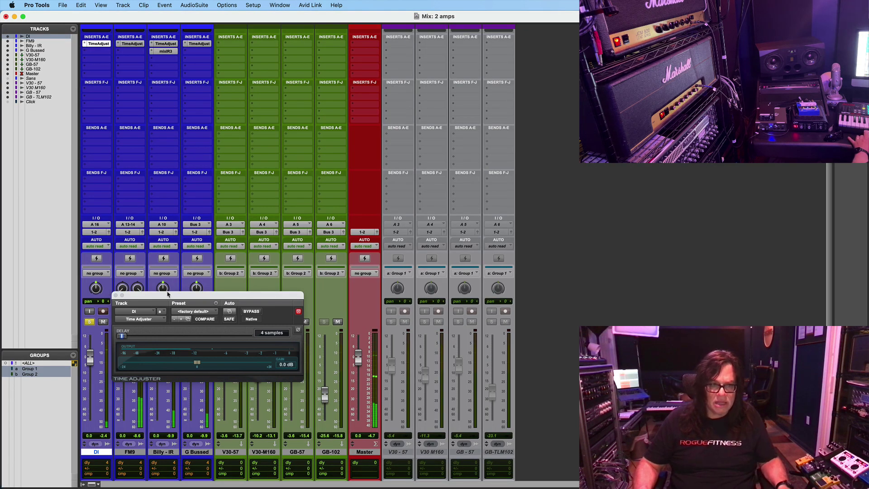
pyautogui.moveTo(168, 296); pyautogui.dragTo(511, 289)
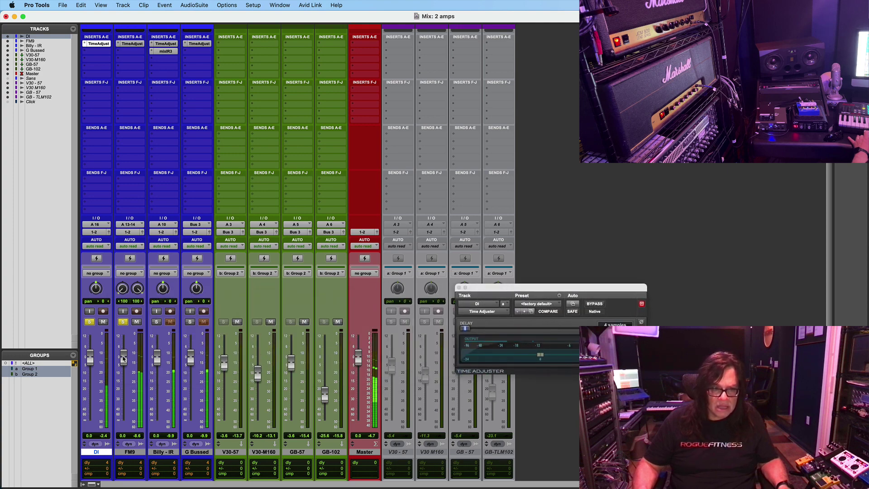
pyautogui.moveTo(123, 357); pyautogui.dragTo(124, 370)
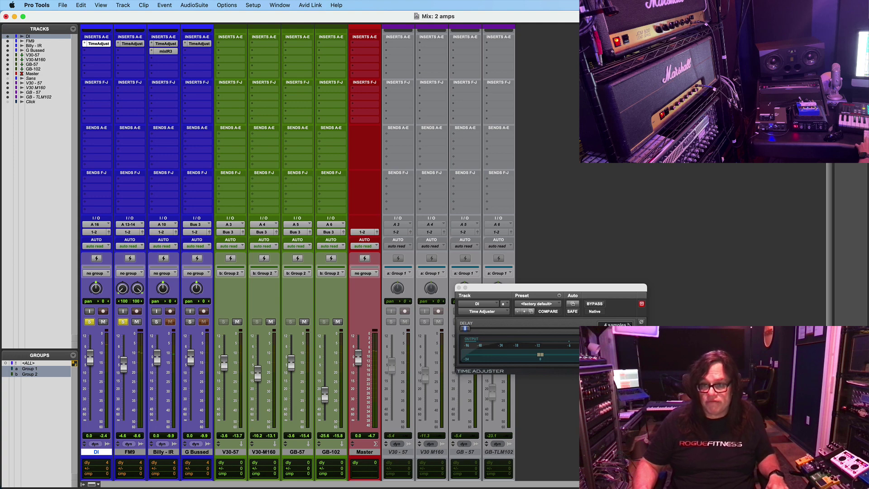
pyautogui.click(641, 321)
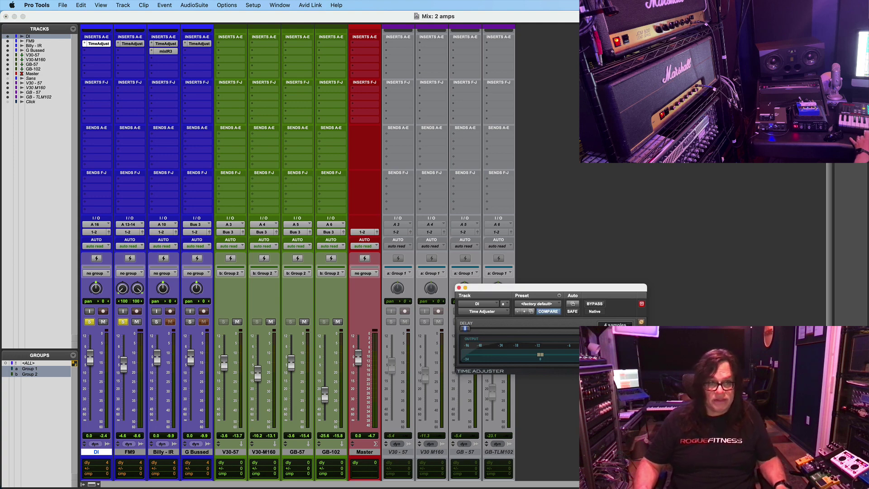
# - Play DI against FM9 from sample 98253 and turn off phase inversion in DI's Time Adjuster
pyautogui.press('super+equal')
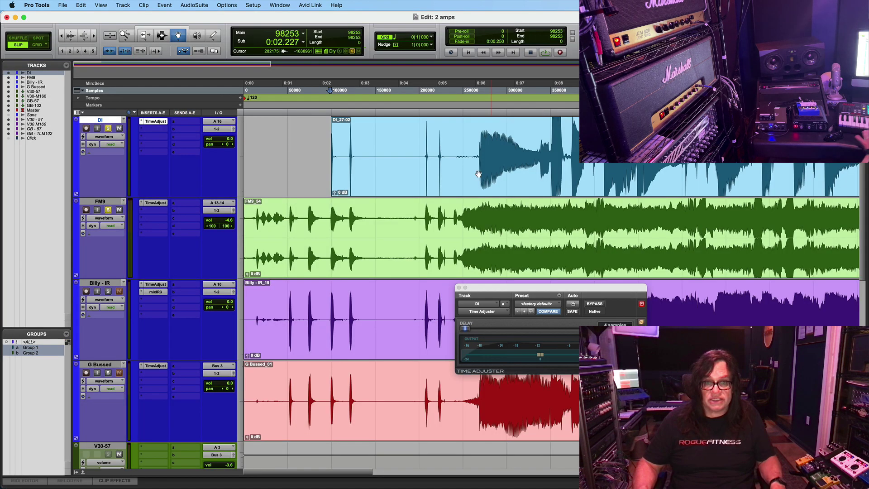
pyautogui.press('super+equal')
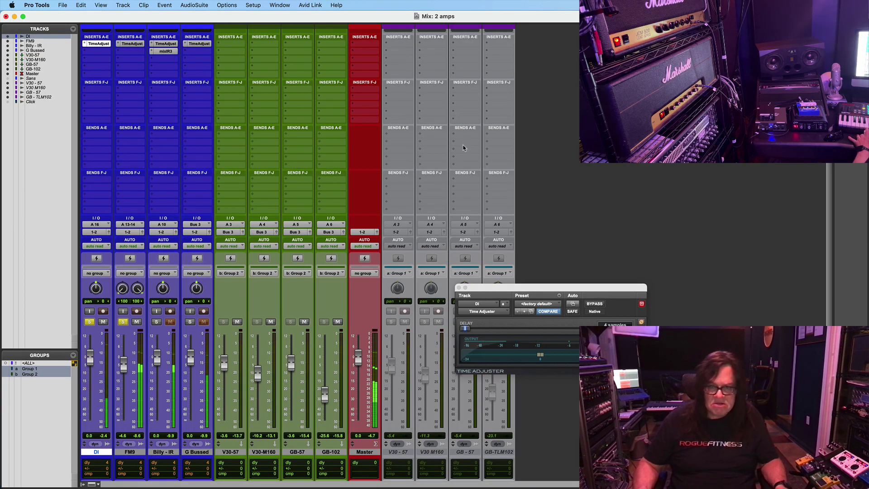
pyautogui.click(641, 322)
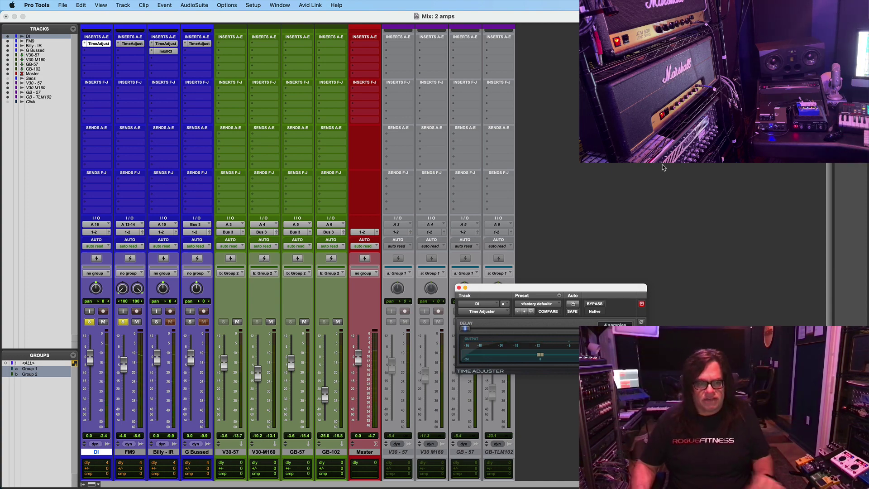
# - Solo Billy - IR and G Bussed along with DI and FM9, and play all four tracks from sample 242971 with FM9 at 0.0 dB
pyautogui.click(156, 322)
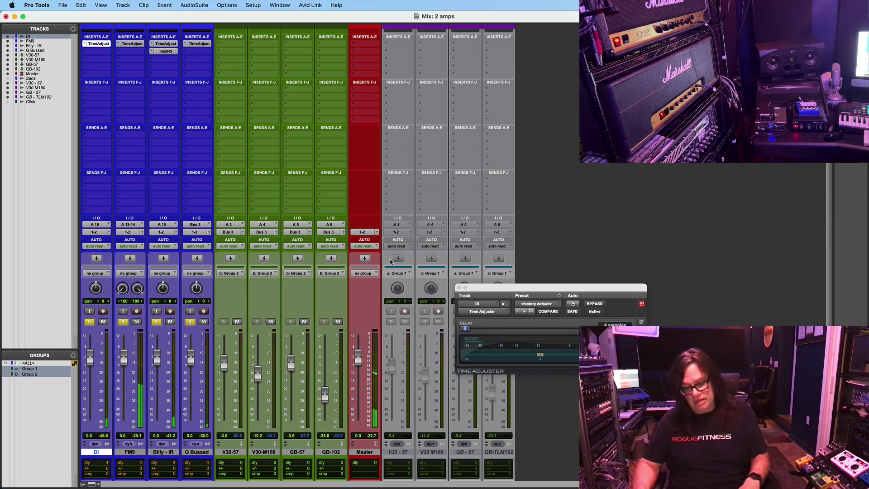
pyautogui.press('super+equal')
pyautogui.doubleClick(125, 38)
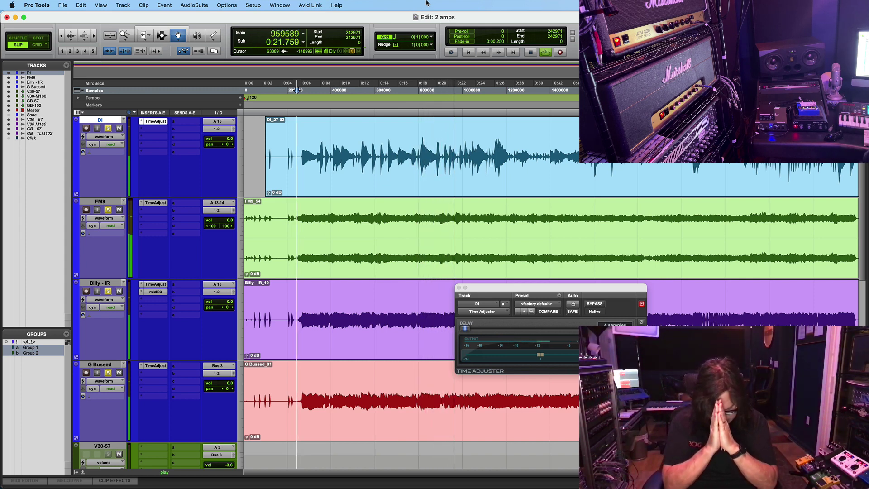
pyautogui.press('space')
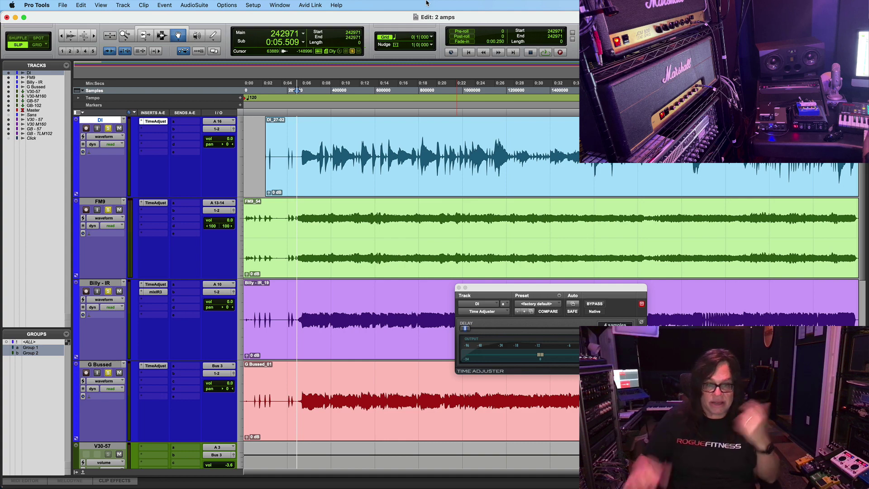
# - Clear the solos on all four tracks and trim the DI clip's start back out to sample 0
pyautogui.click(297, 90)
pyautogui.scroll(-8, 296, 90)
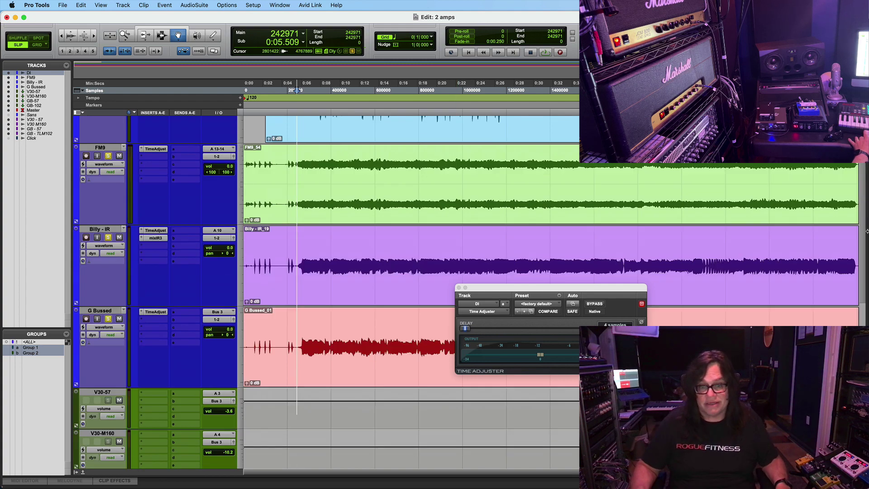
pyautogui.scroll(8, 297, 90)
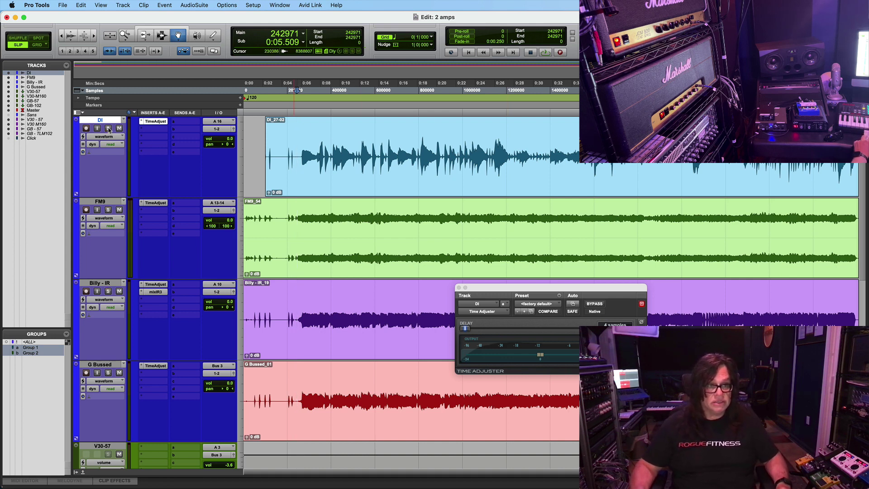
pyautogui.click(161, 36)
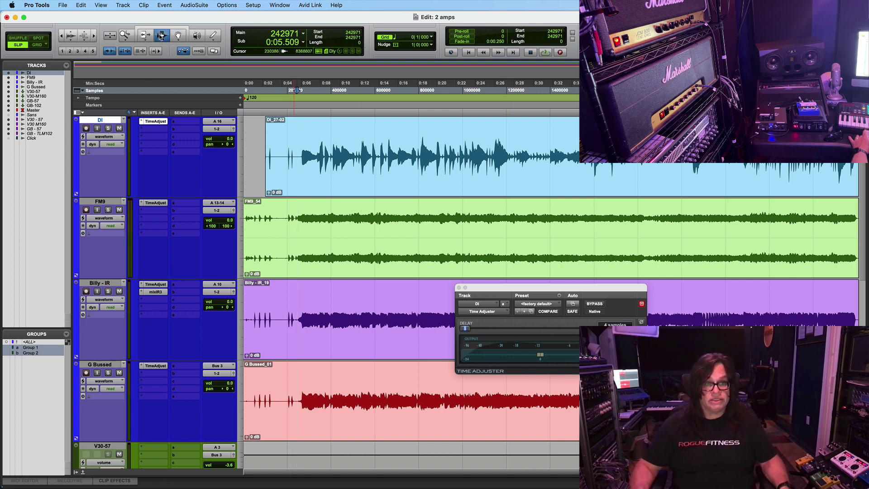
pyautogui.click(293, 284)
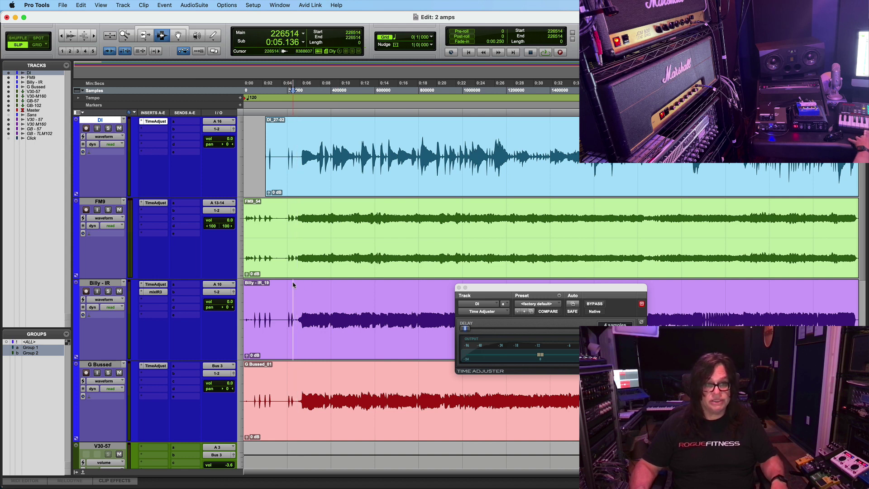
pyautogui.press('F5')
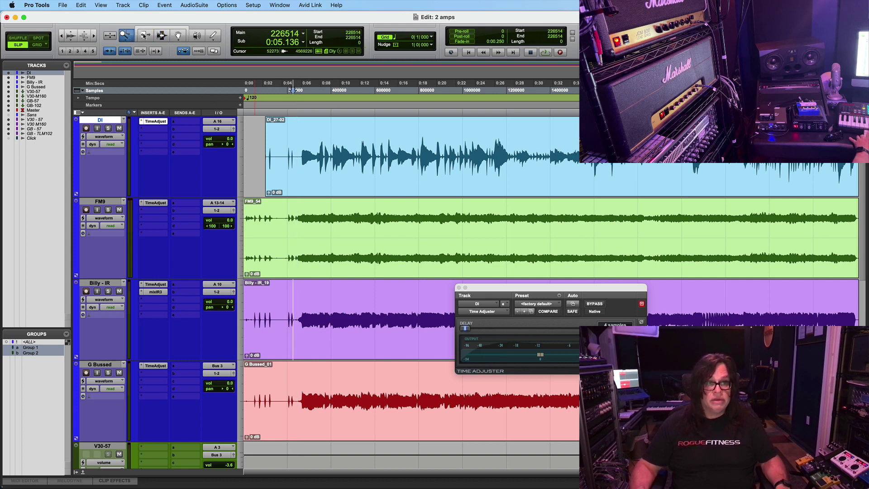
pyautogui.moveTo(269, 129); pyautogui.dragTo(204, 66)
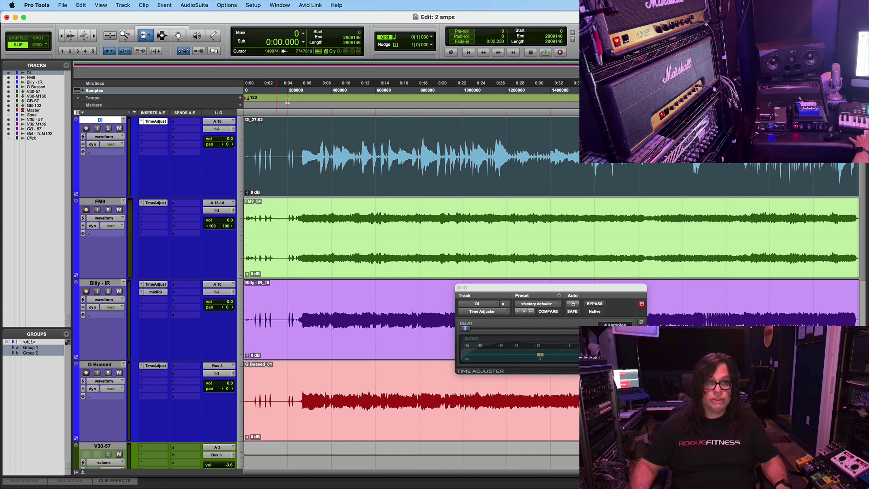
# - Play the tracks from sample 245875 and solo them one at a time in the mixer to compare their sound
pyautogui.click(298, 114)
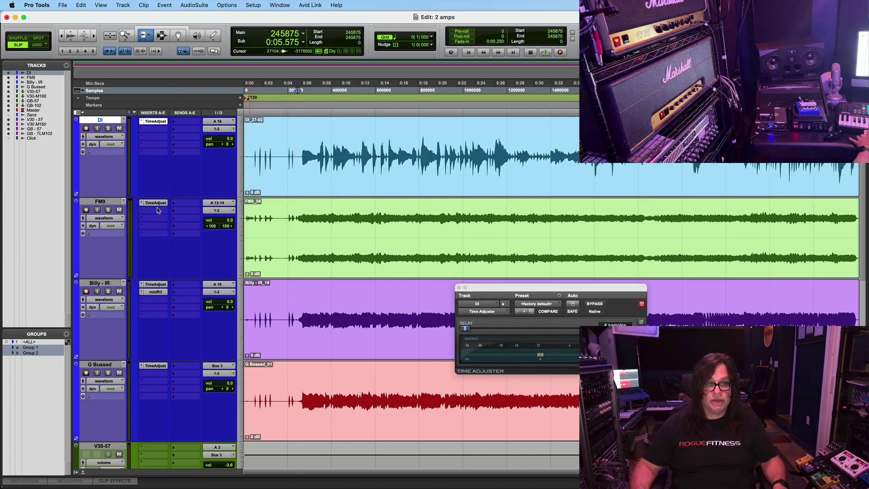
pyautogui.press('space')
pyautogui.press('super+equal')
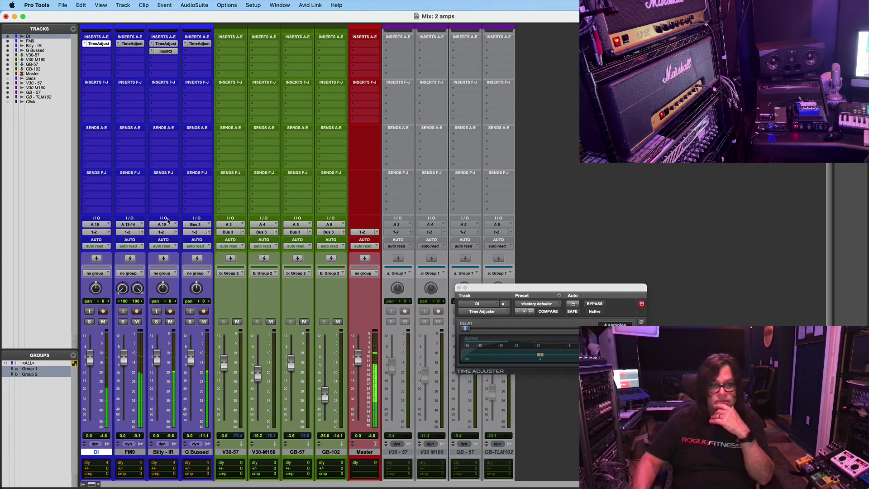
pyautogui.click(89, 322)
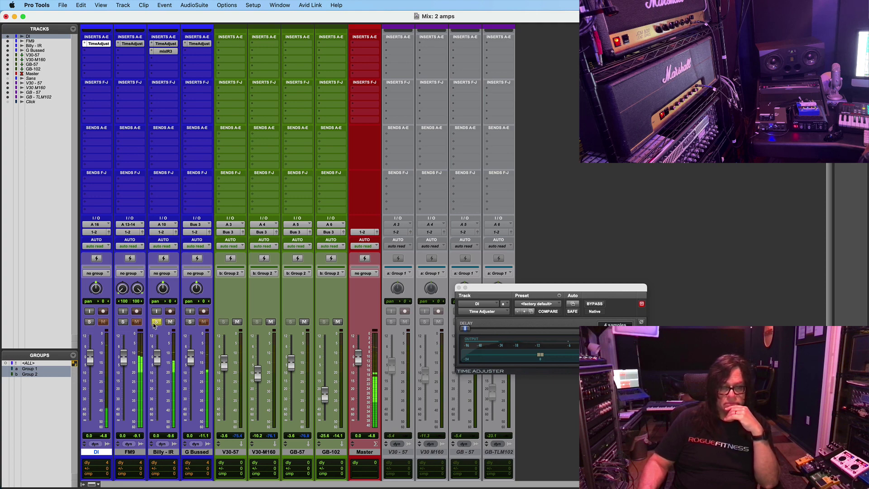
pyautogui.click(189, 322)
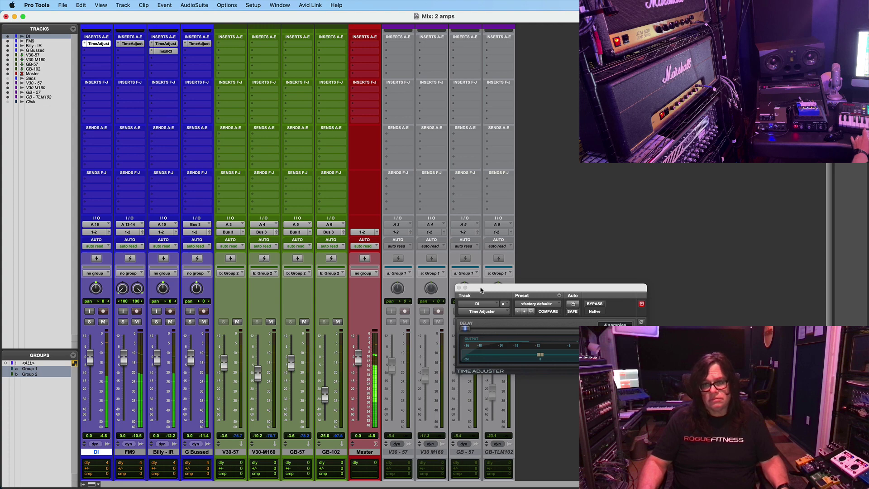
# - Close DI's Time Adjuster window and return to the Edit window
pyautogui.moveTo(480, 290); pyautogui.dragTo(311, 159)
pyautogui.click(289, 156)
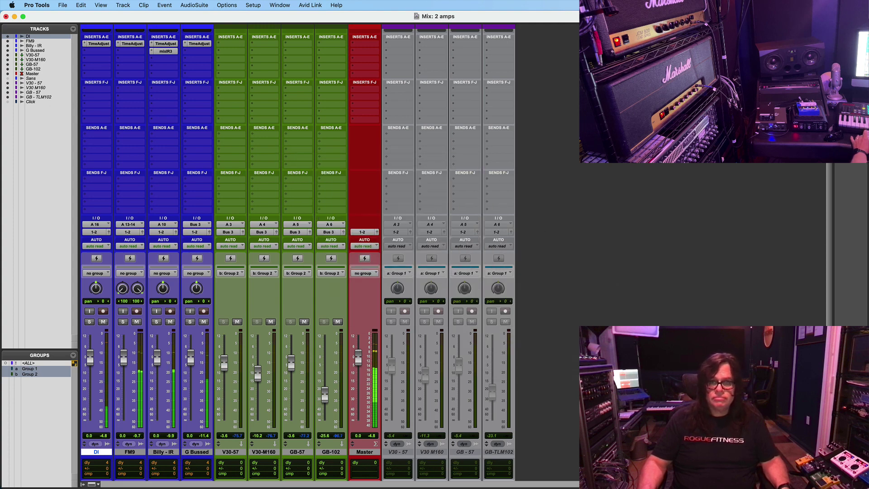
pyautogui.press('super+equal')
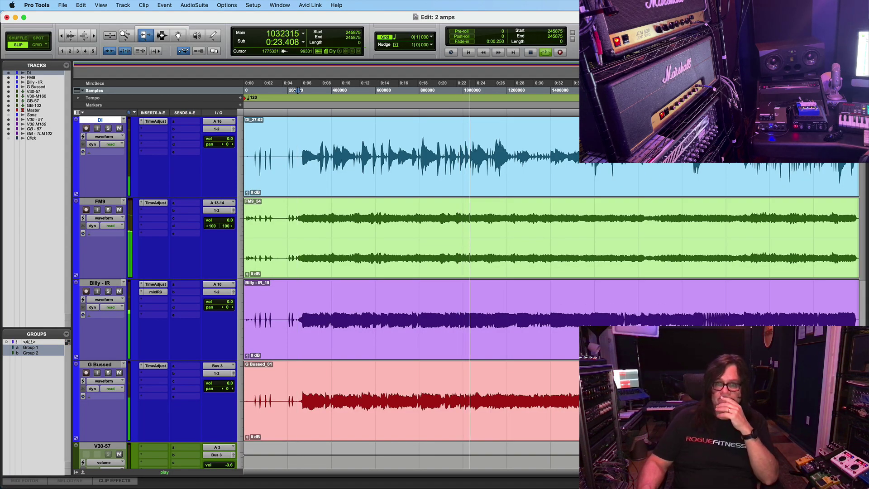
# - Mute DI during playback and briefly mute FM9, G Bussed and Billy - IR in turn to compare the blend
pyautogui.click(119, 128)
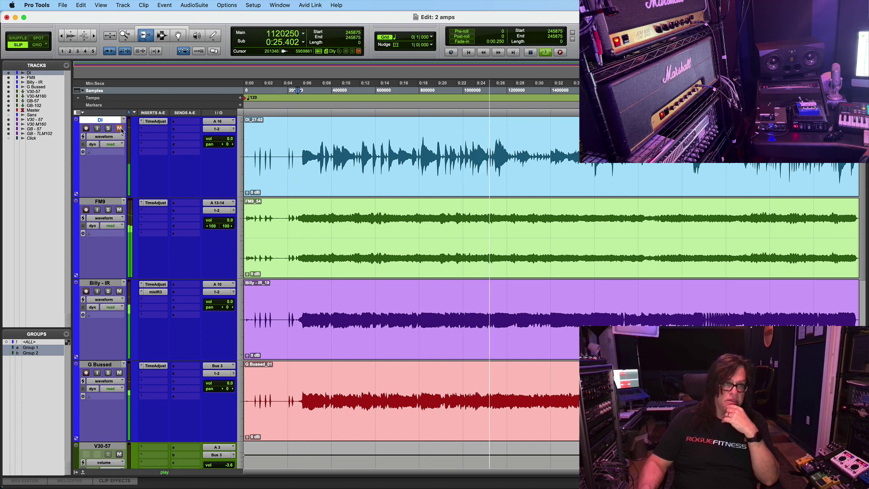
pyautogui.click(119, 209)
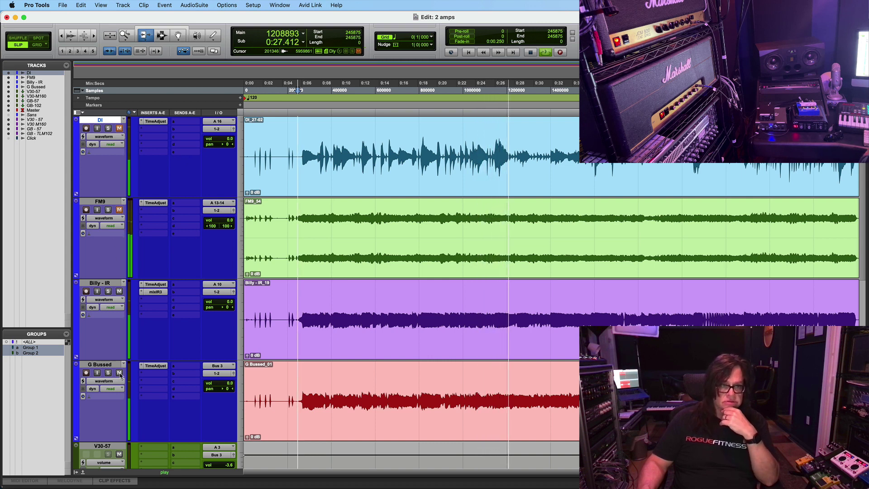
pyautogui.click(119, 210)
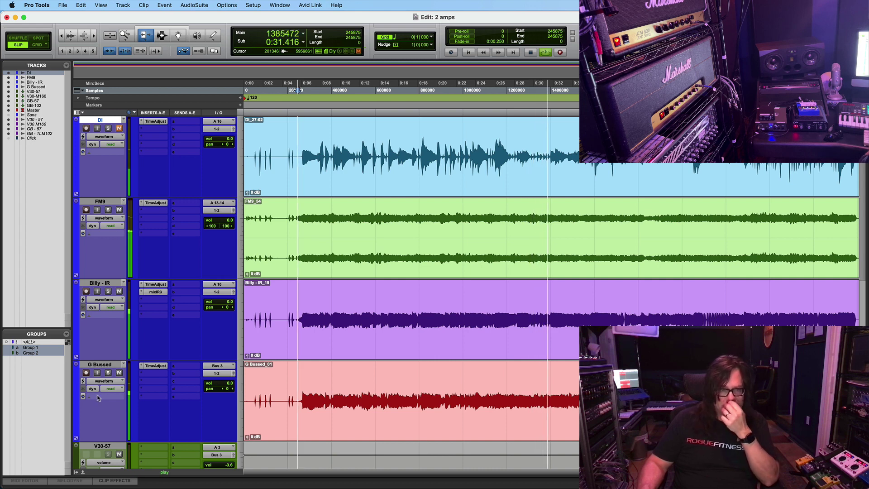
pyautogui.click(118, 372)
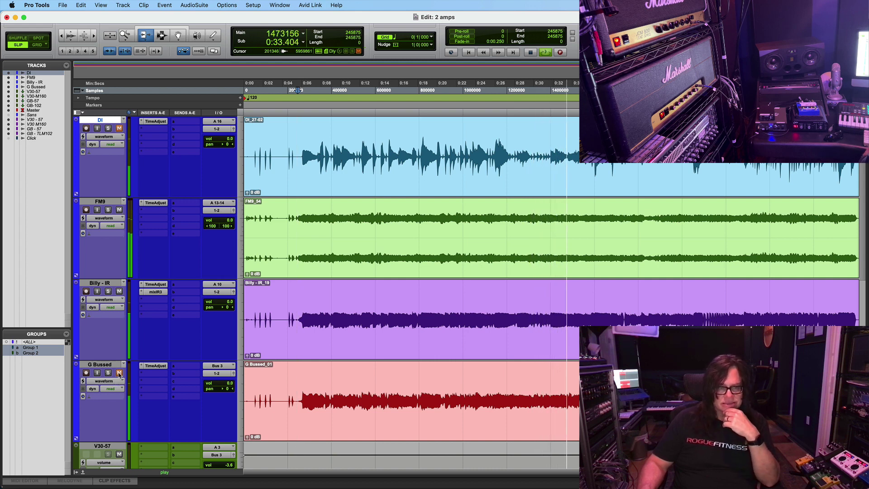
pyautogui.click(119, 291)
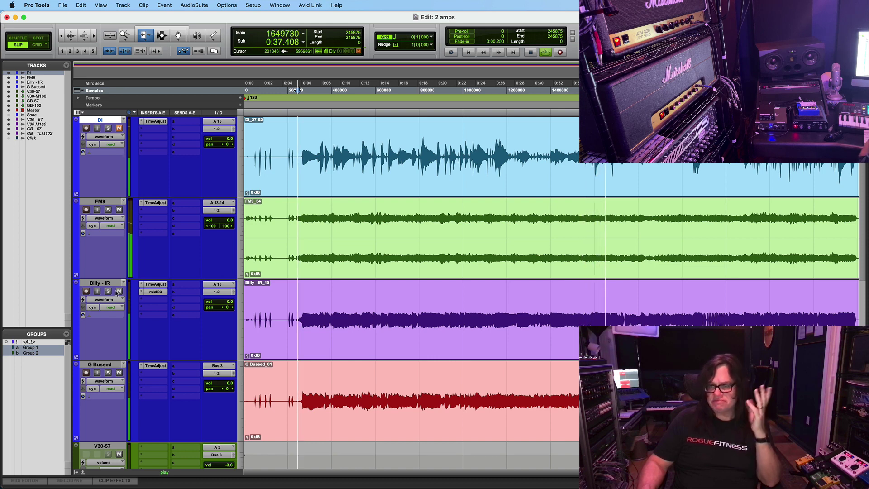
# - Listen on through the mix while toggling the mutes of Billy - IR and FM9 to compare them in the blend
pyautogui.press('super+bracketleft')
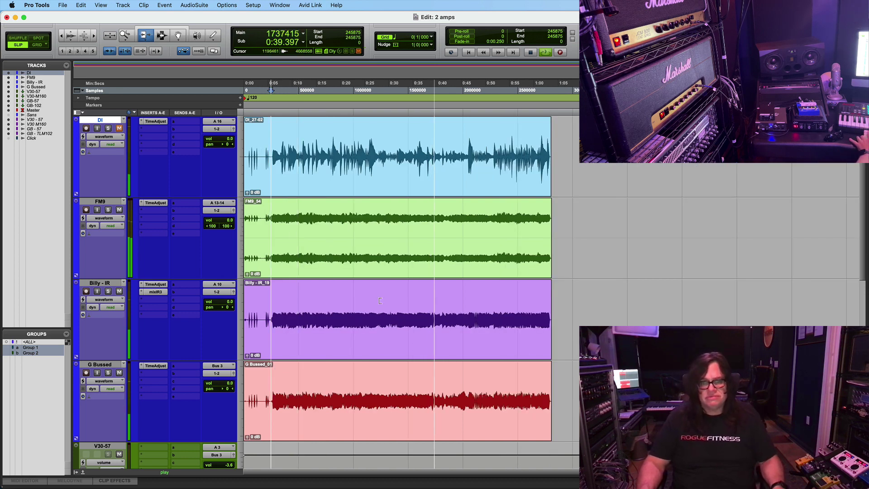
pyautogui.click(126, 35)
pyautogui.click(296, 90)
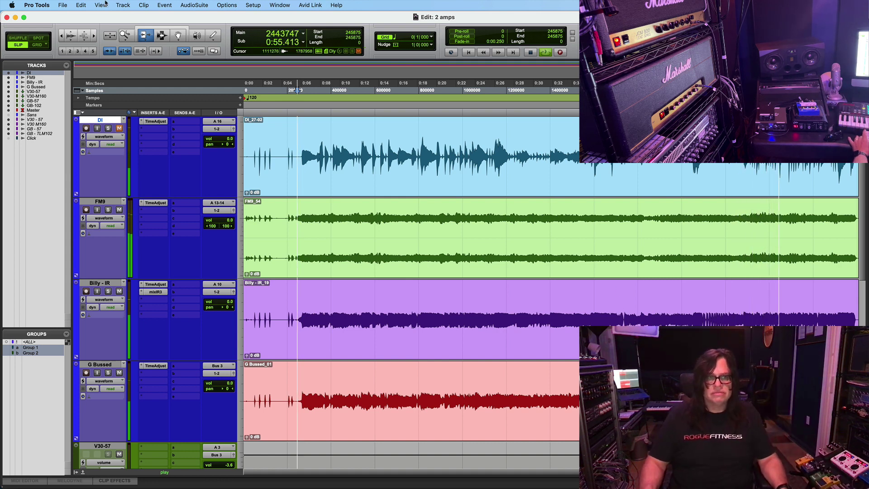
pyautogui.click(162, 36)
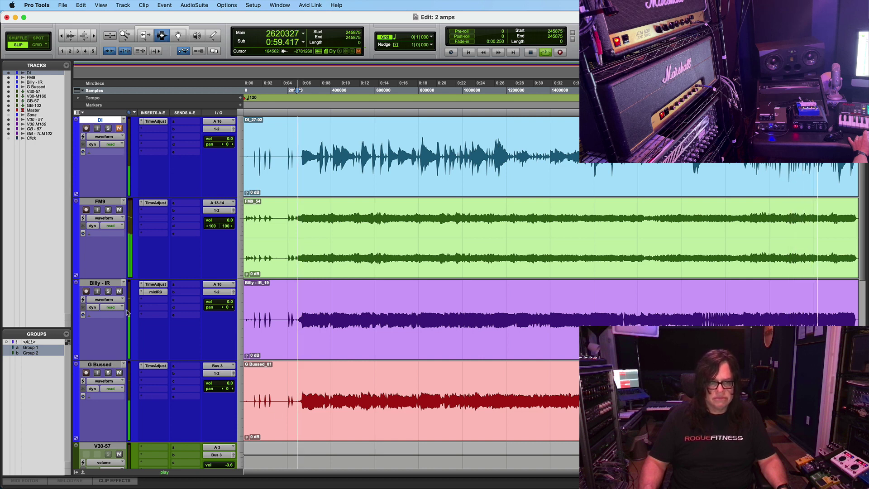
pyautogui.click(119, 291)
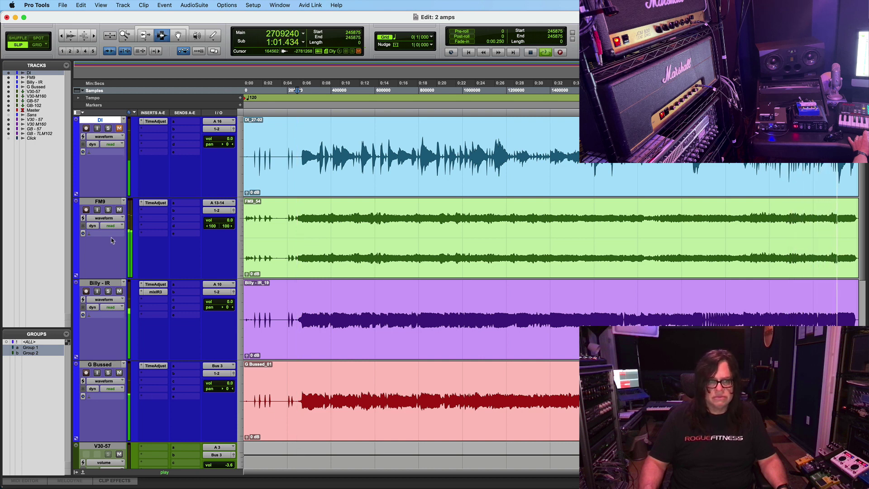
pyautogui.click(119, 210)
pyautogui.click(119, 210)
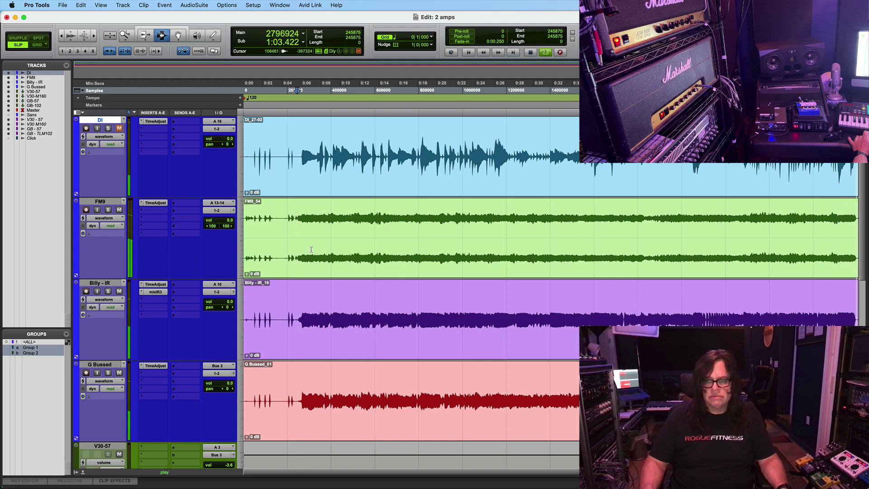
# - Stop playback, return to the session start and set the height of all tracks to medium
pyautogui.press('space')
pyautogui.press('Return')
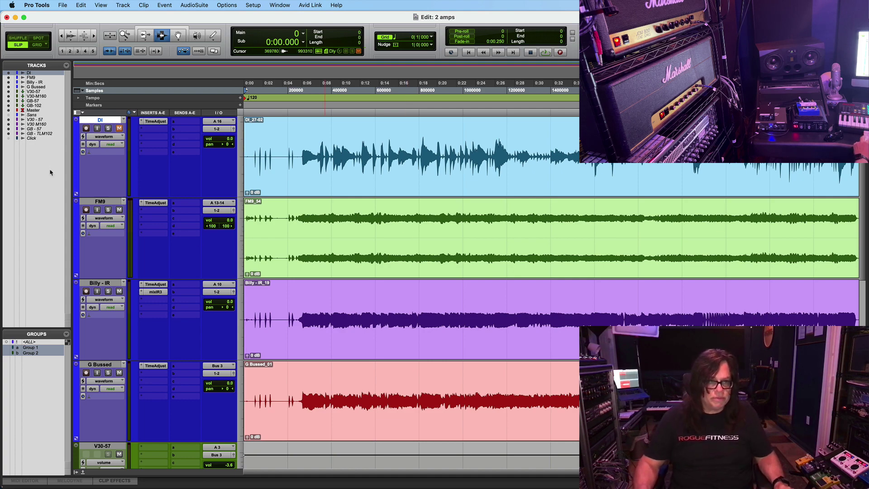
pyautogui.click(76, 200)
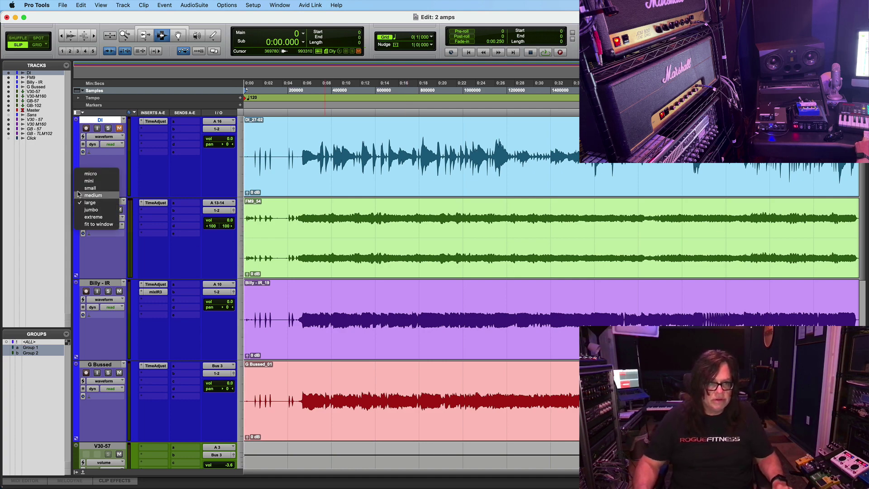
pyautogui.keyDown('alt'); pyautogui.click(93, 202); pyautogui.keyUp('alt')
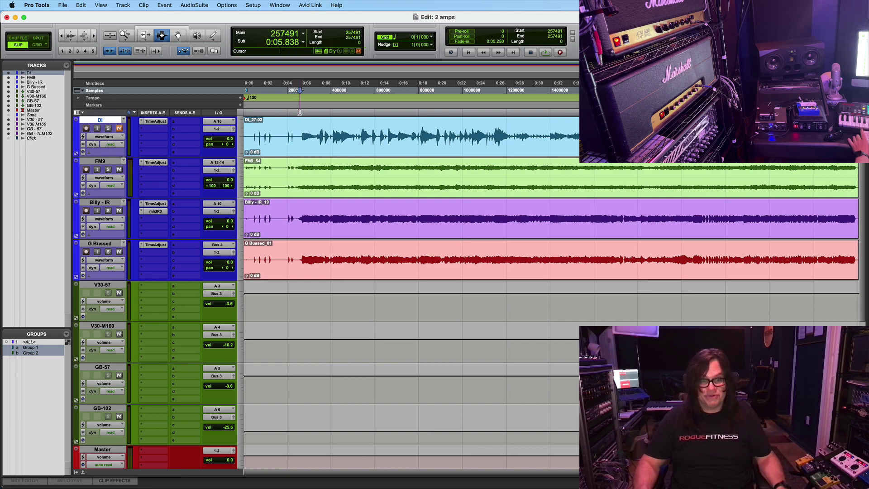
# - Place the cursor on the DI hit near sample 74174 and examine closely where its attack begins on each of the four tracks
pyautogui.click(300, 186)
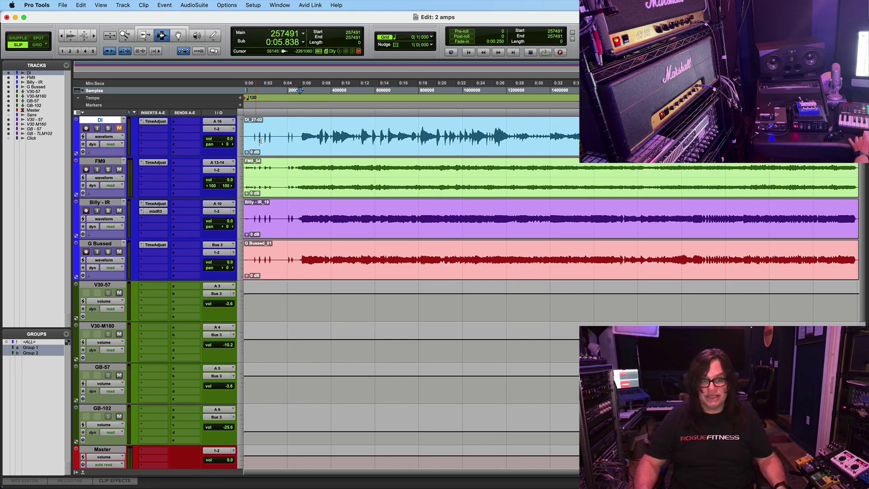
pyautogui.click(277, 178)
pyautogui.press('super+bracketright')
pyautogui.press('super+bracketright')
pyautogui.press('super+bracketright')
pyautogui.press('super+bracketright')
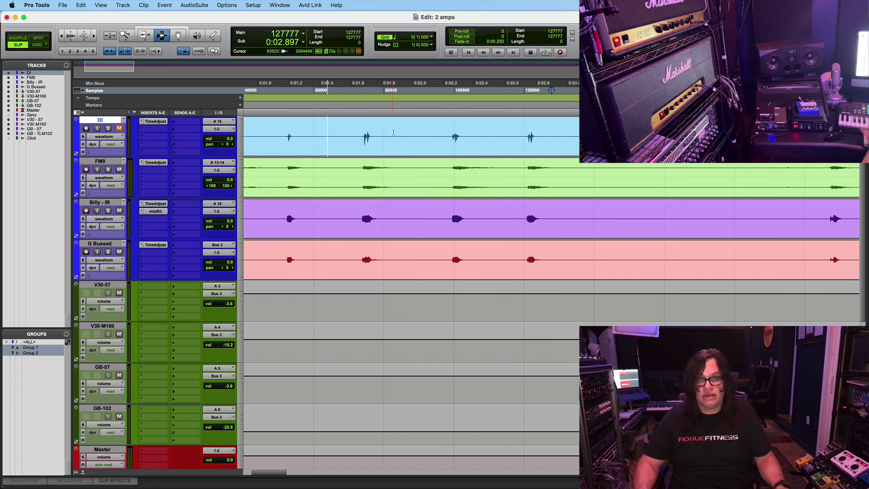
pyautogui.click(366, 138)
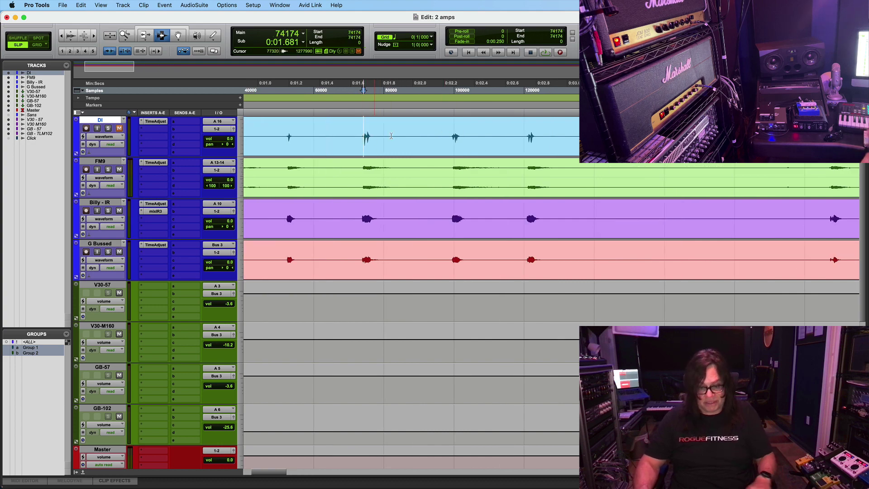
pyautogui.press('super+bracketright')
pyautogui.press('super+bracketright')
pyautogui.press('super+bracketright')
pyautogui.press('super+bracketright')
pyautogui.press('super+bracketright')
pyautogui.press('super+bracketright')
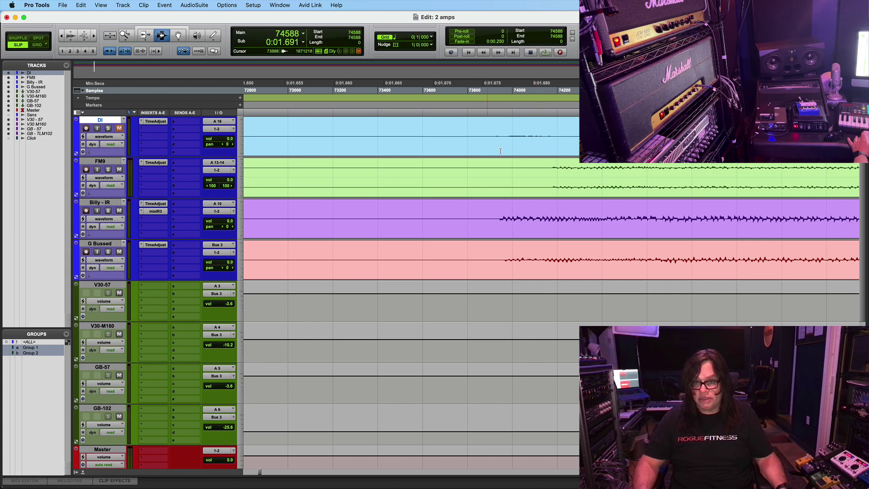
# - Magnify the waveforms vertically and select FM9's attack from sample 74166 to 74561 to compare it with the other tracks
pyautogui.click(71, 35)
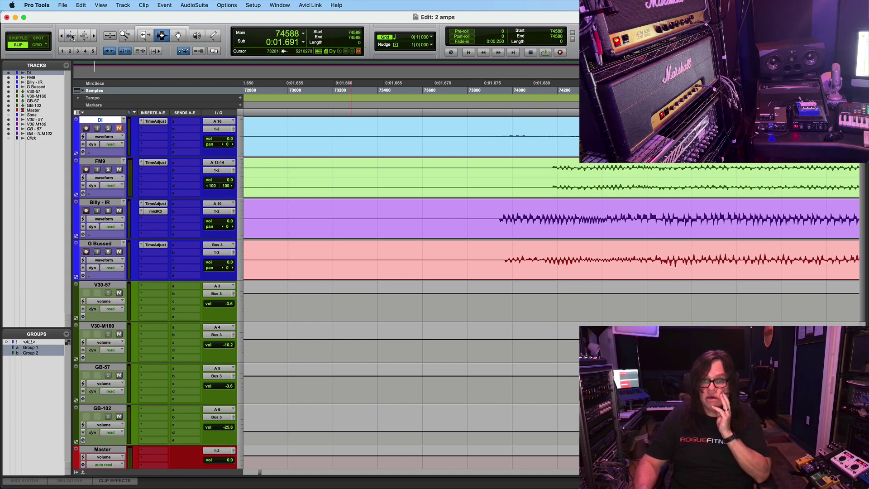
pyautogui.click(71, 35)
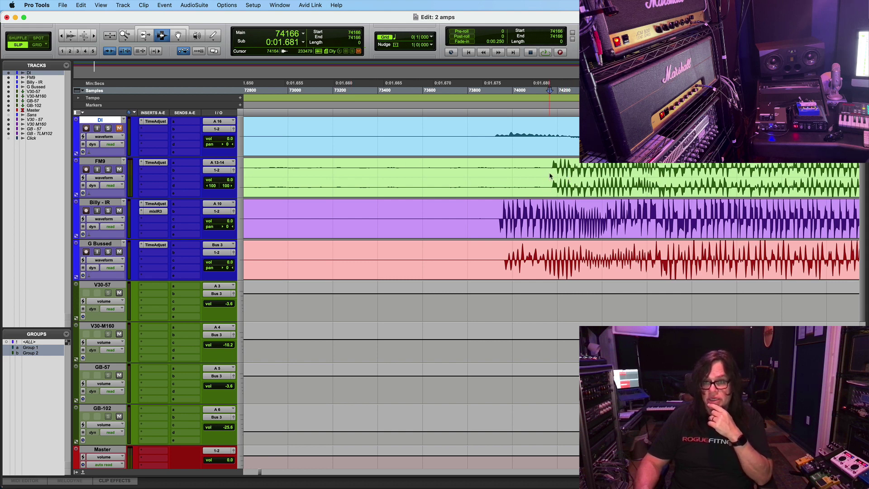
pyautogui.moveTo(551, 175); pyautogui.dragTo(639, 182)
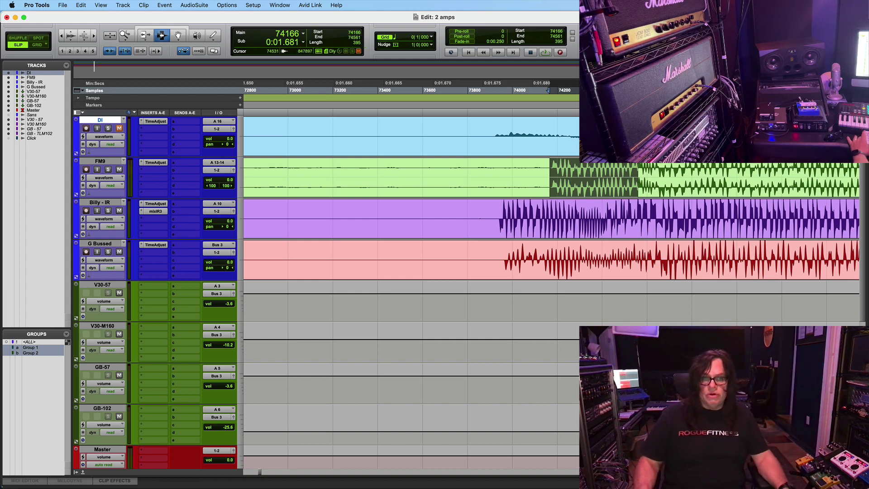
# - Play the mix from sample 262815, just before the continuous playing starts on the four tracks
pyautogui.click(489, 114)
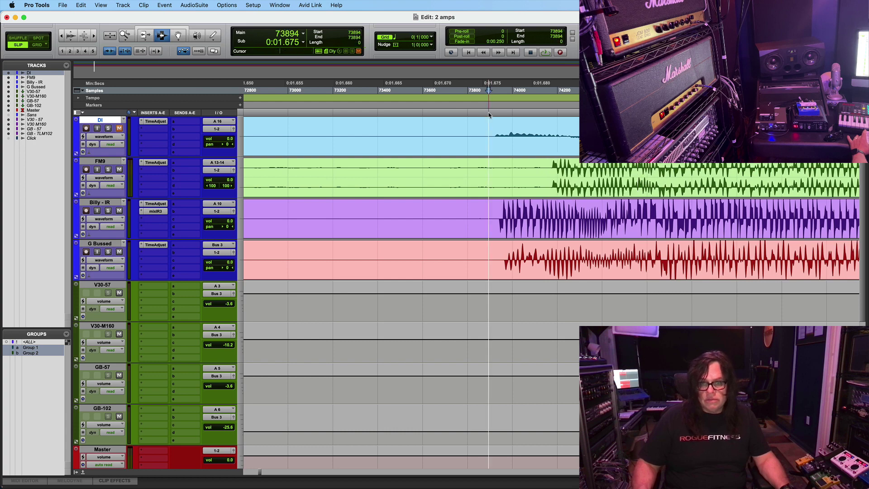
pyautogui.press('r')
pyautogui.press('r')
pyautogui.press('r')
pyautogui.press('r')
pyautogui.press('r')
pyautogui.press('r')
pyautogui.press('r')
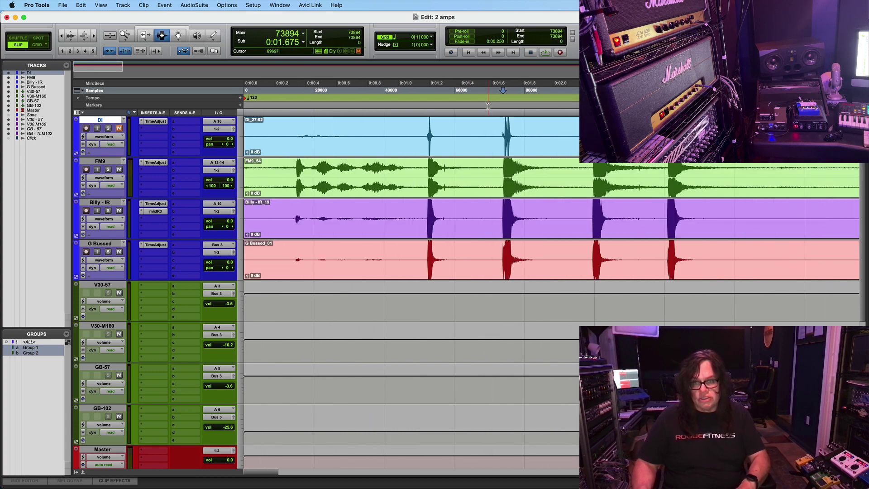
pyautogui.press('r')
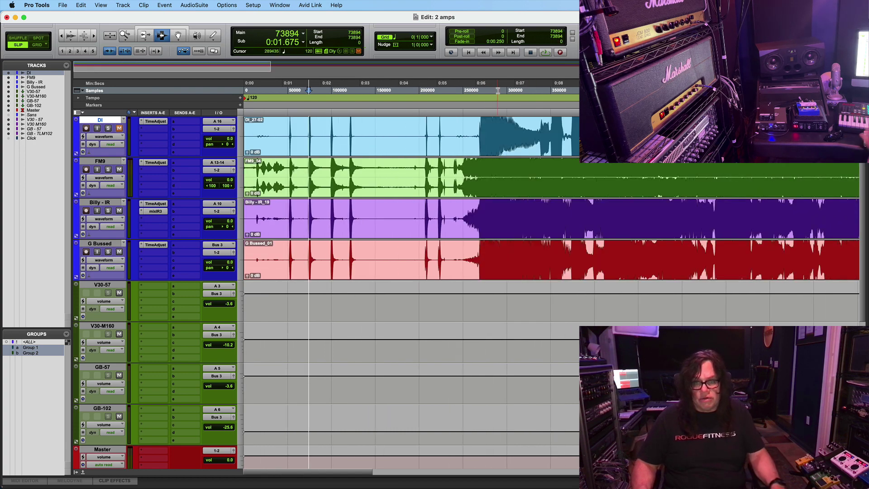
pyautogui.click(474, 112)
pyautogui.press('space')
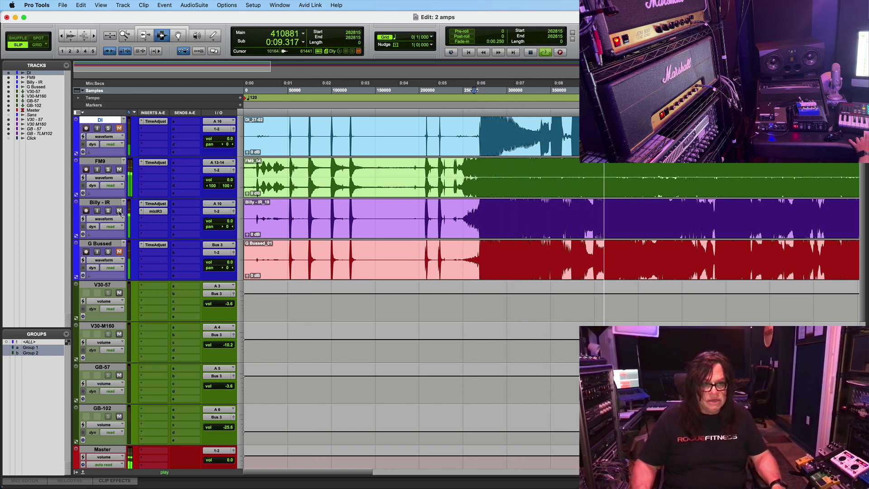
# - Listen to Billy - IR with FM9 and G Bussed muted, view the impulse responses in its mixIR3 plug-in and stop playback
pyautogui.click(100, 161)
pyautogui.press('r')
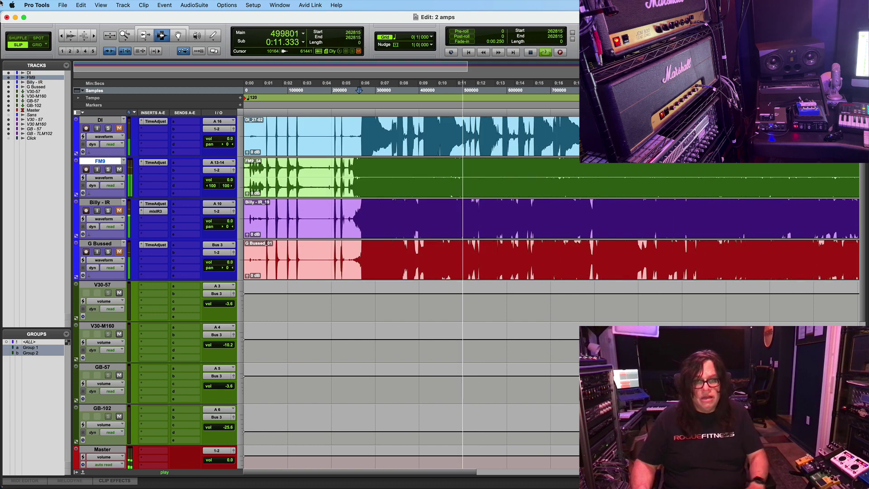
pyautogui.press('r')
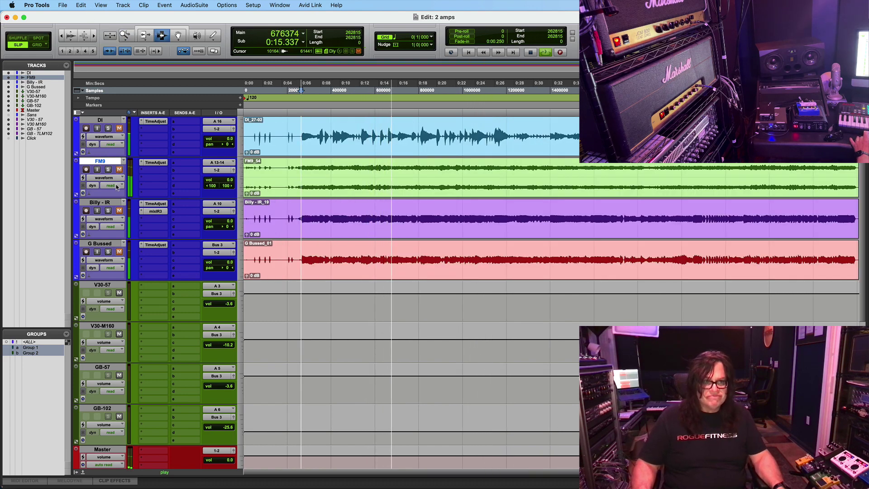
pyautogui.press(';')
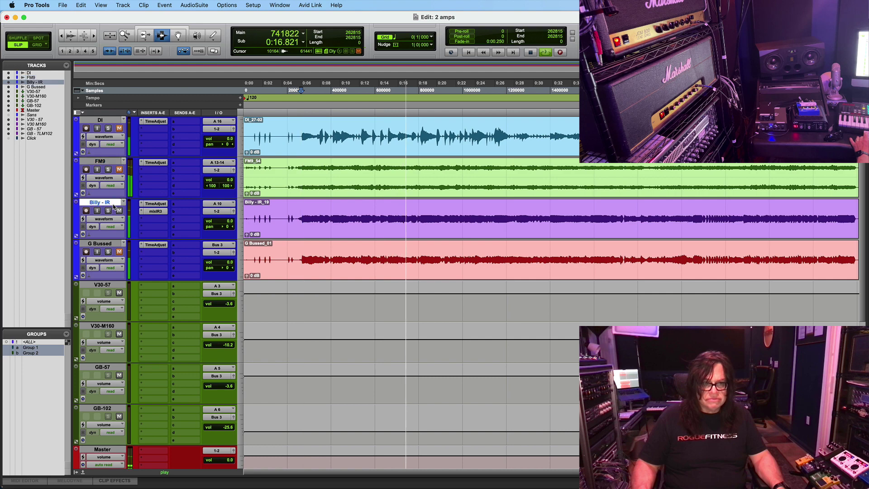
pyautogui.click(151, 212)
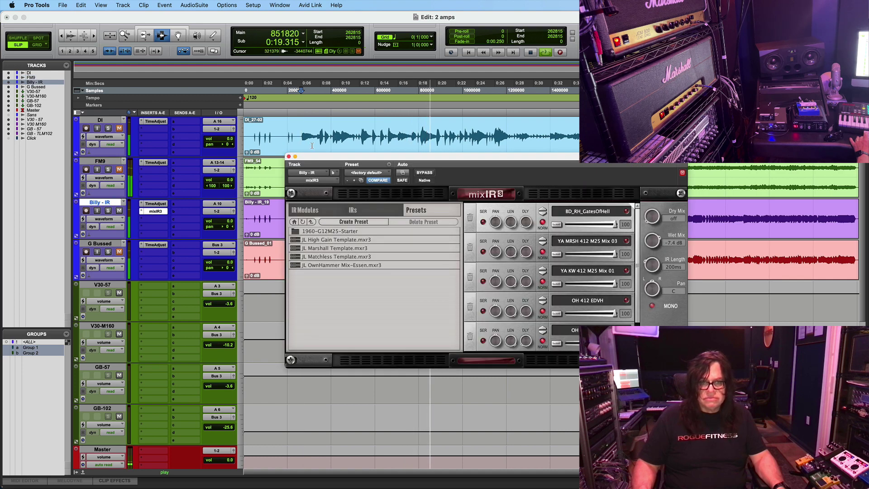
pyautogui.click(289, 156)
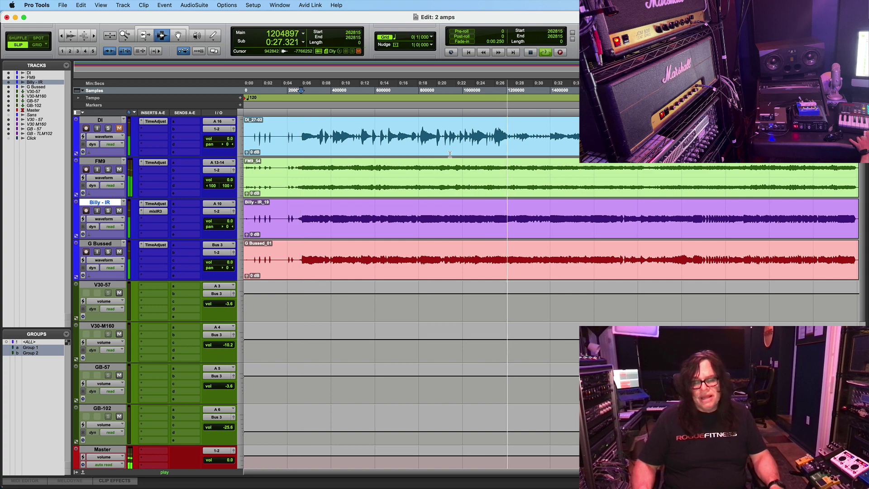
pyautogui.press('space')
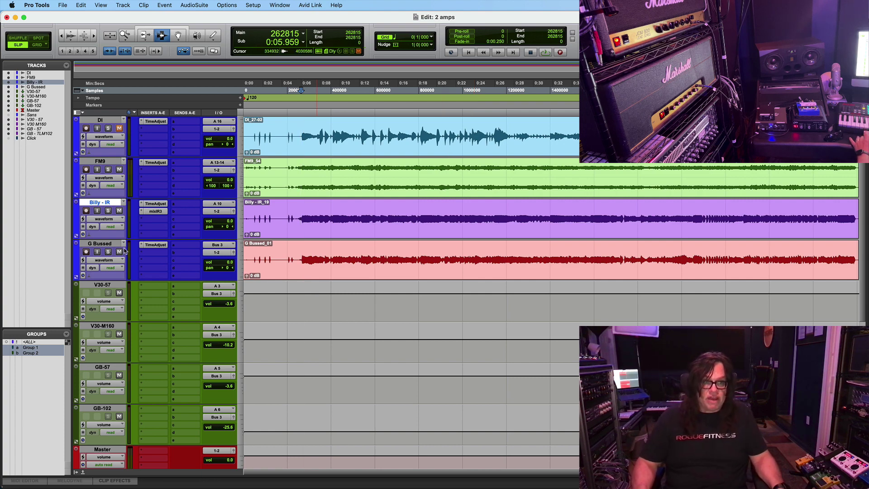
# - Play short passes from sample 262815 while switching the mutes of FM9 and G Bussed to compare their sound
pyautogui.press('space')
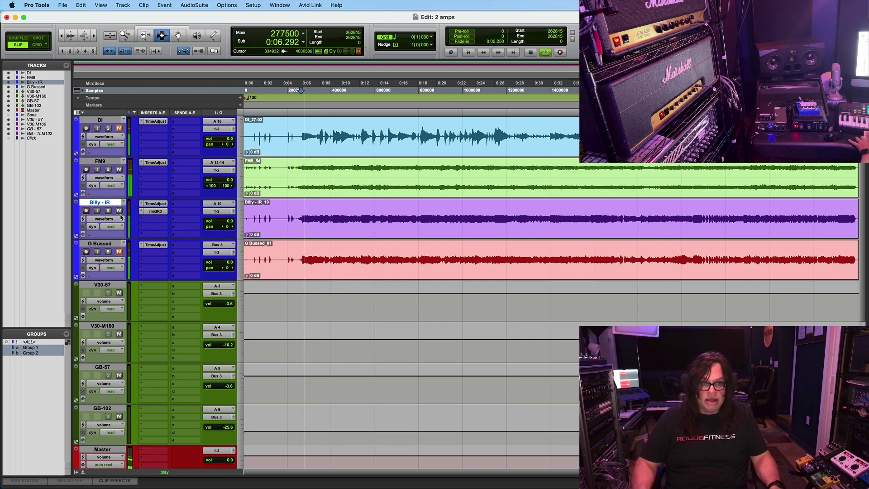
pyautogui.press('space')
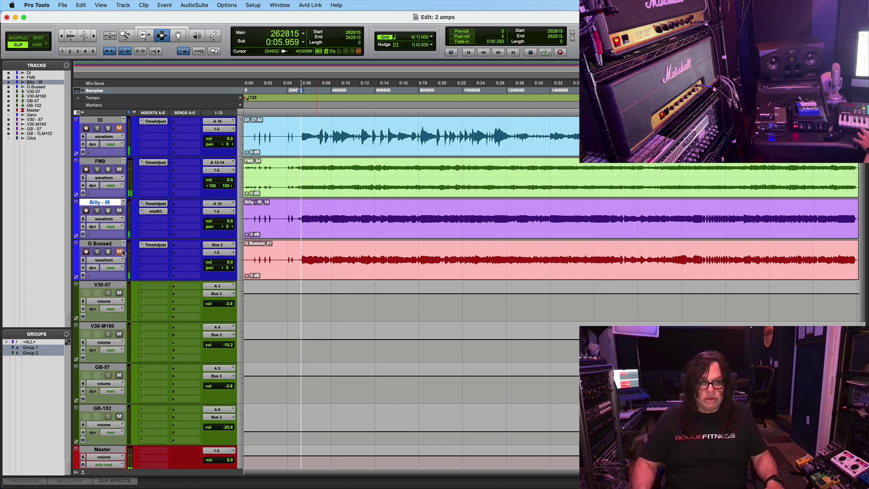
pyautogui.press('space')
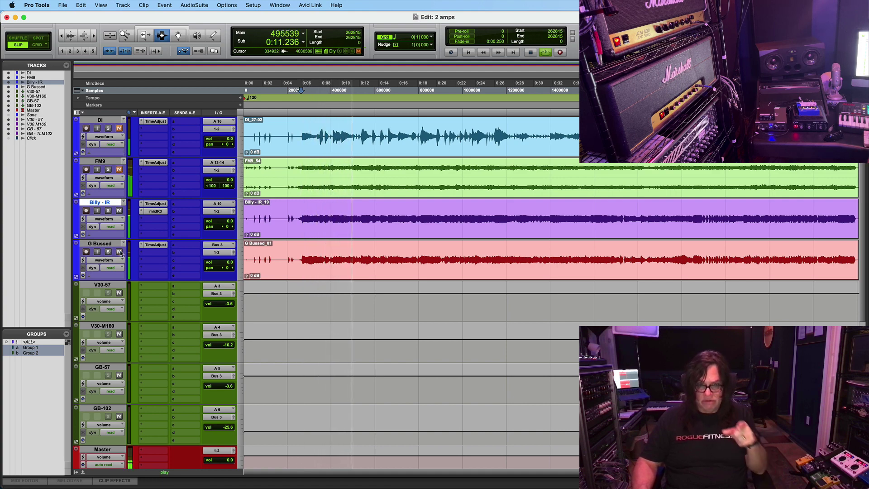
pyautogui.press('space')
# - Move the playback start to sample 271043, mute Billy - IR and play a short pass of G Bussed alone
pyautogui.click(303, 228)
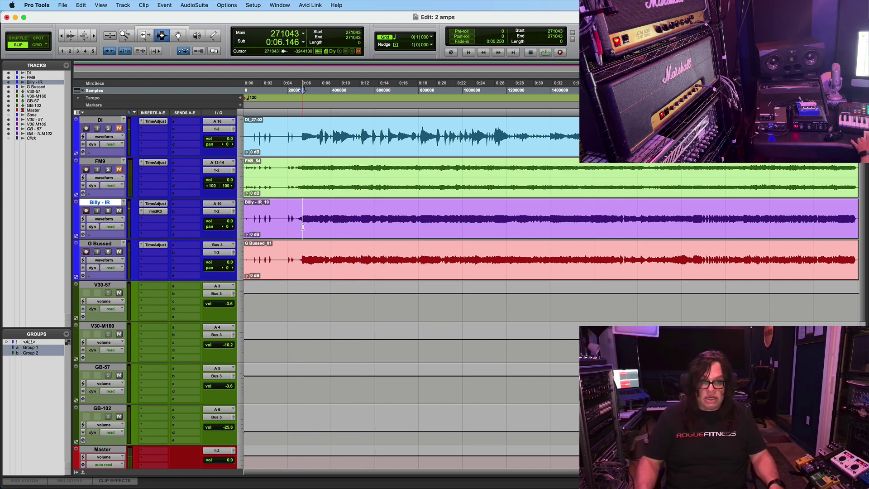
pyautogui.click(104, 243)
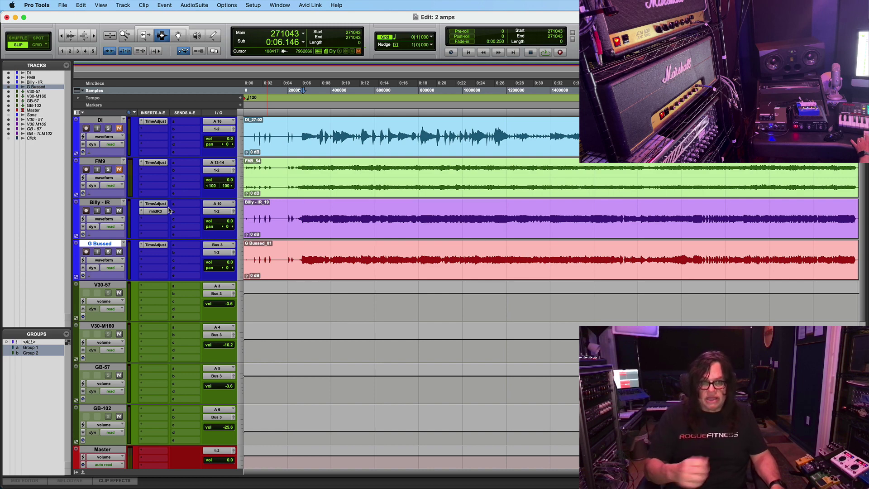
pyautogui.click(119, 211)
pyautogui.press('space')
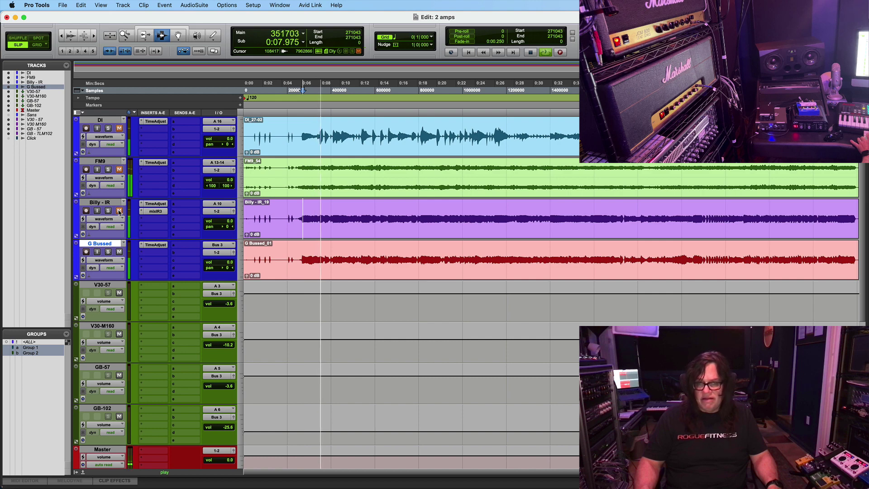
pyautogui.press('space')
# - Unmute Billy - IR and play it from sample 271043, first with G Bussed muted and again with both together
pyautogui.click(119, 212)
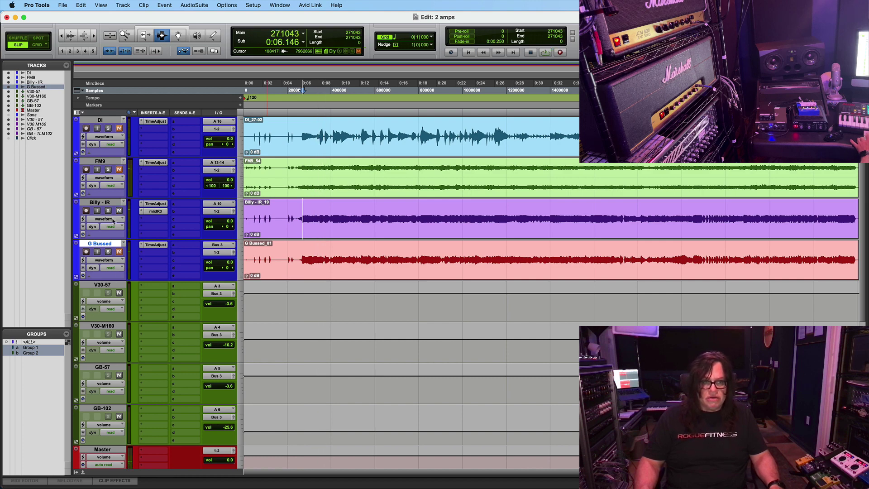
pyautogui.click(107, 205)
pyautogui.press('space')
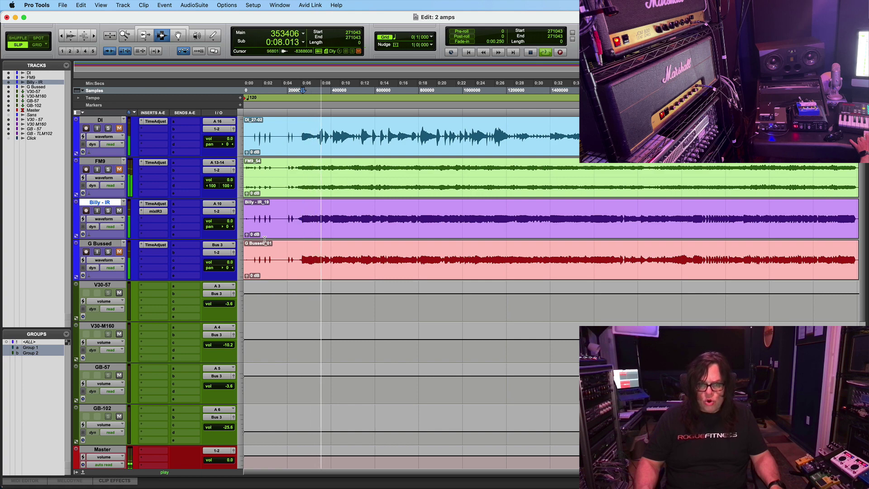
pyautogui.press('space')
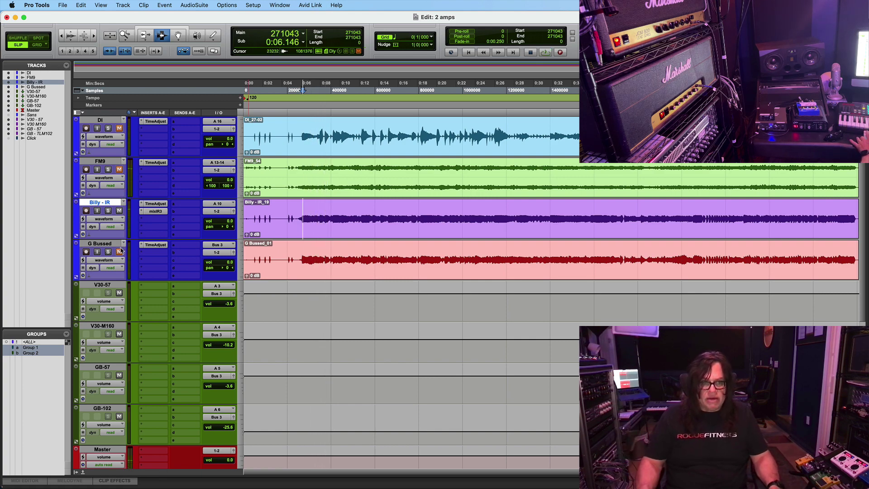
pyautogui.press('space')
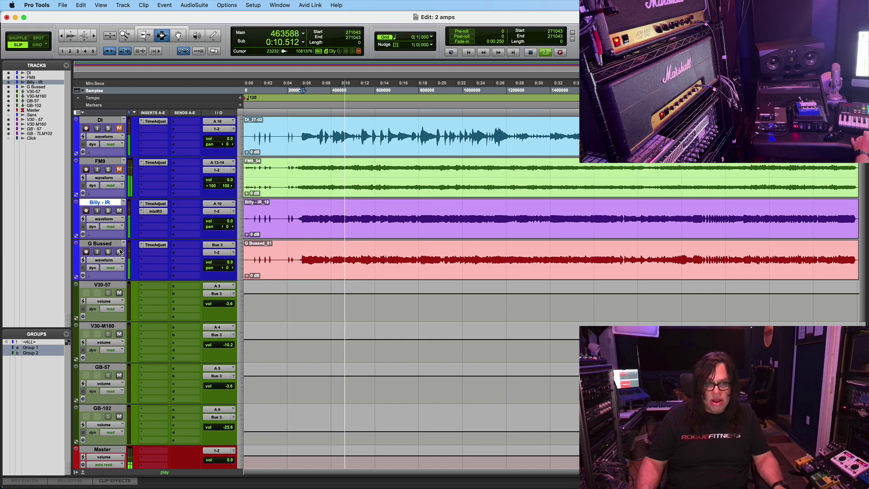
pyautogui.press('space')
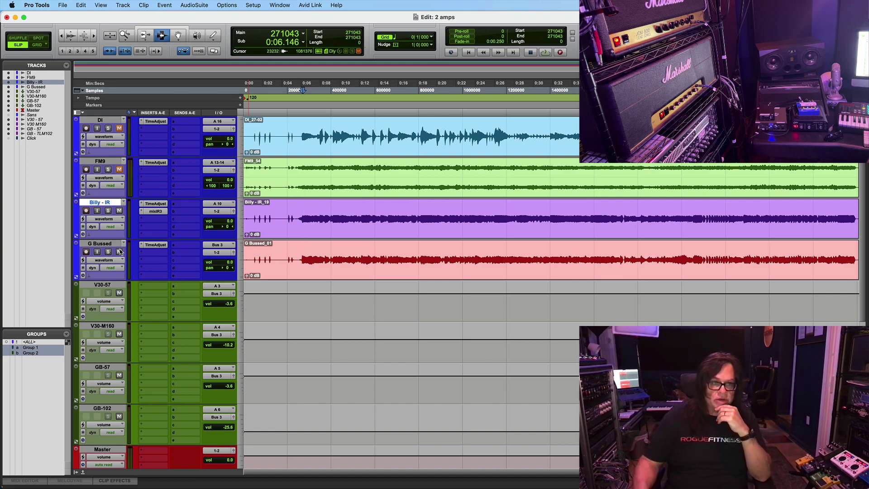
# - Unmute FM9, pull its mixer fader fully down and raise it gradually during playback, finishing at 0.0 dB
pyautogui.click(112, 164)
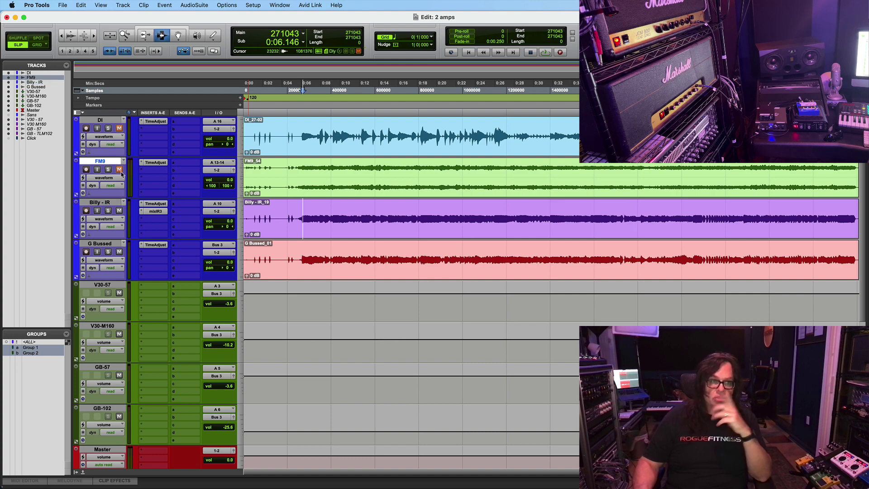
pyautogui.press('super+equal')
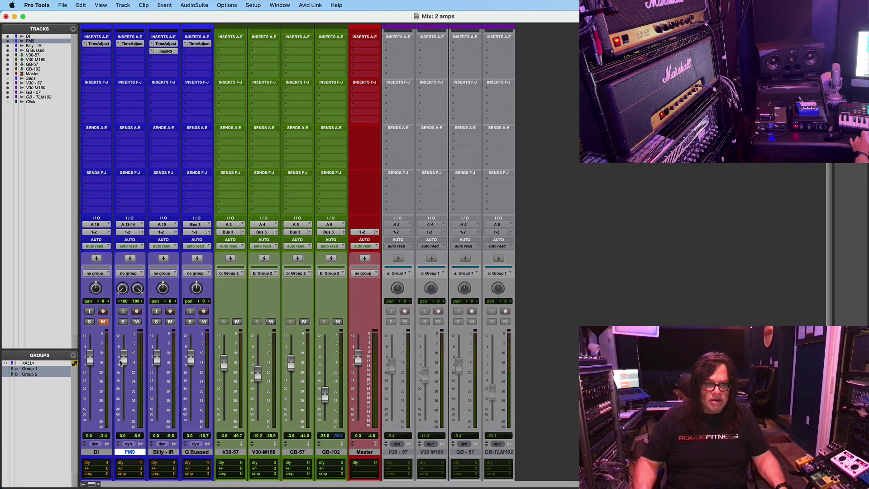
pyautogui.moveTo(118, 394); pyautogui.dragTo(118, 487)
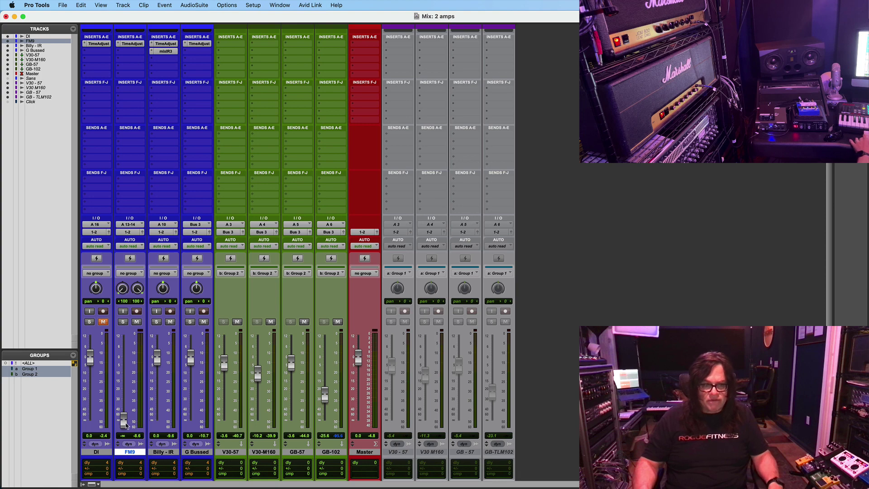
pyautogui.press('space')
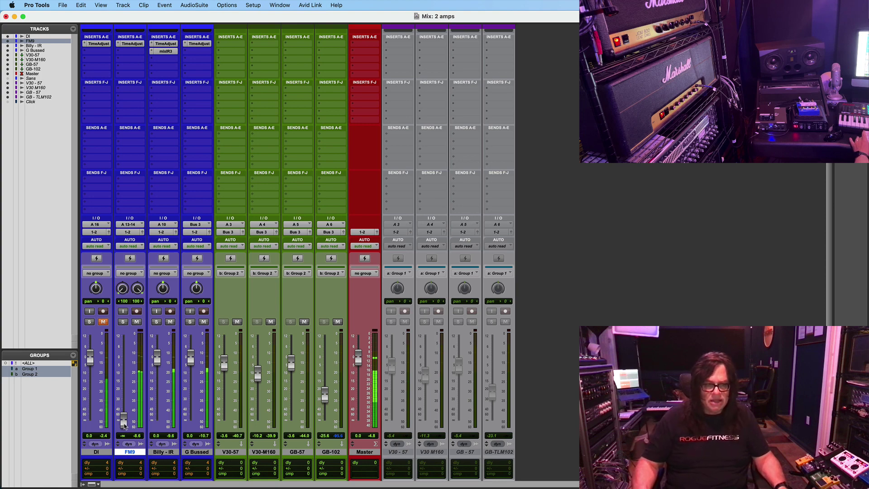
pyautogui.moveTo(125, 411); pyautogui.dragTo(127, 393)
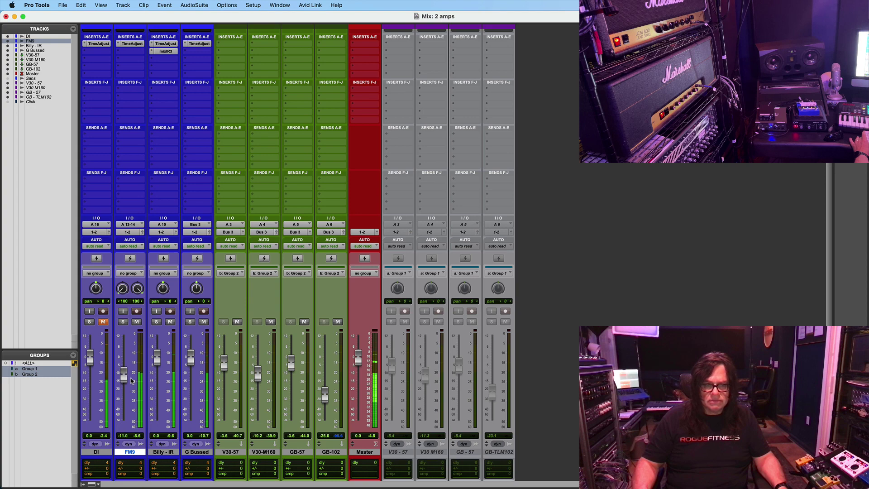
pyautogui.moveTo(134, 373); pyautogui.dragTo(135, 368)
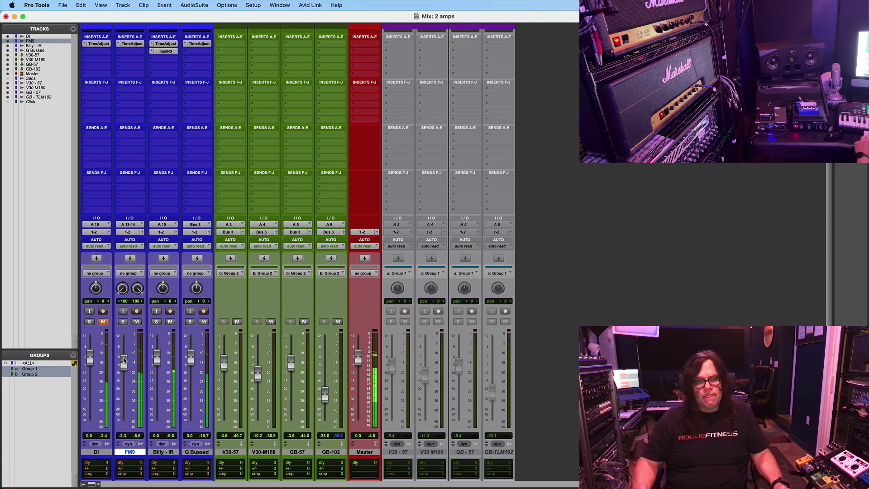
pyautogui.keyDown('alt'); pyautogui.click(123, 359); pyautogui.keyUp('alt')
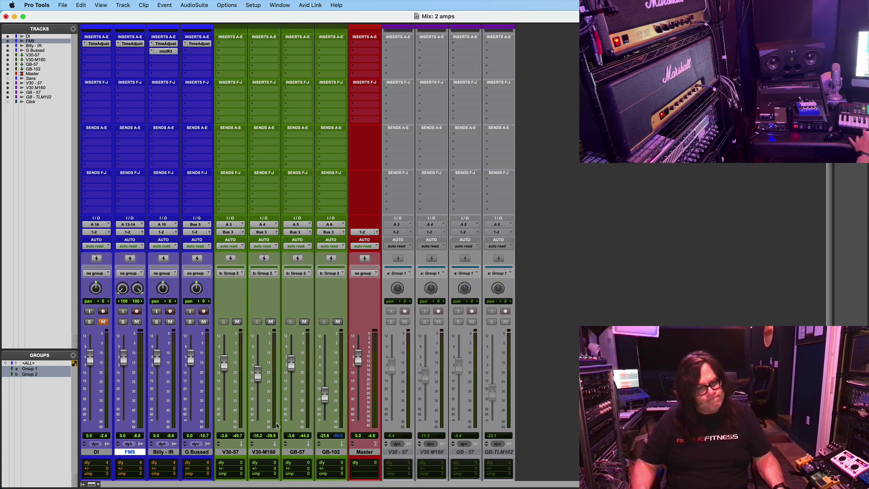
# - Return to the Edit window, solo DI and play it from sample 271043
pyautogui.click(374, 452)
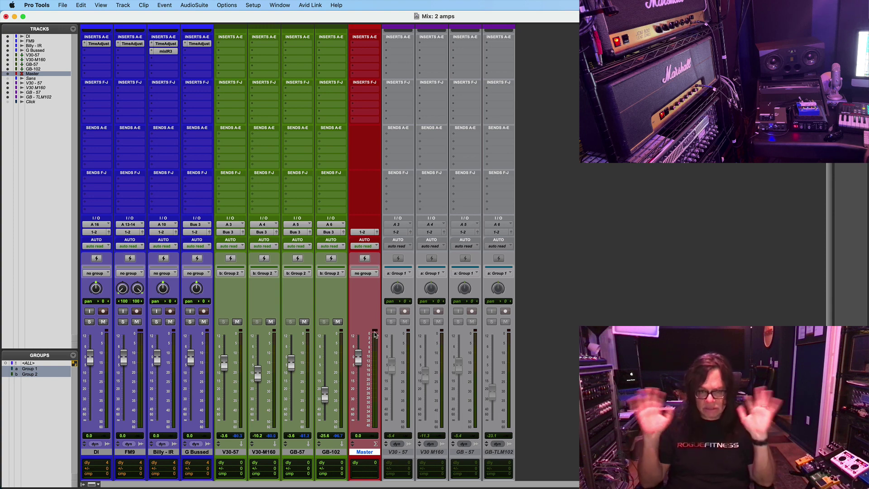
pyautogui.press('super+equal')
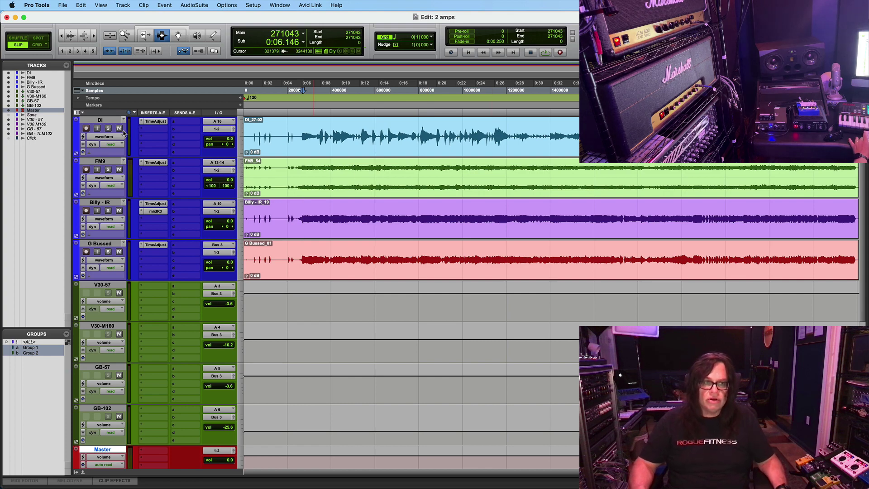
pyautogui.click(109, 129)
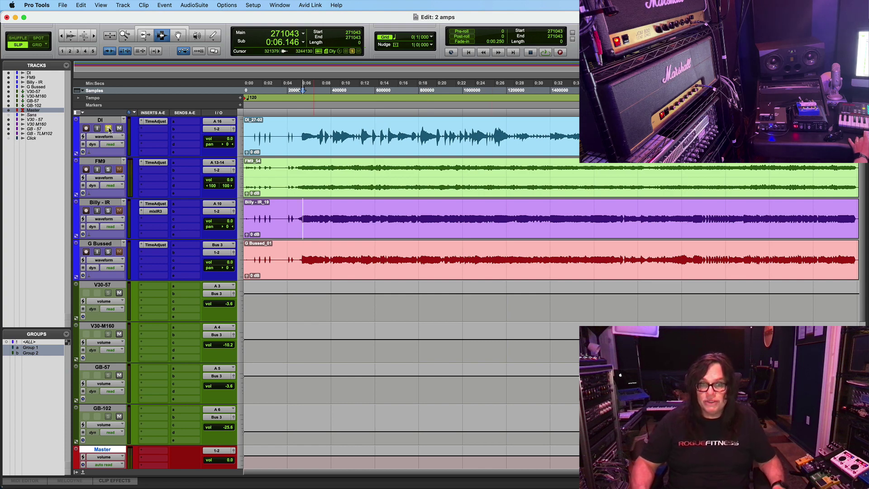
pyautogui.press('space')
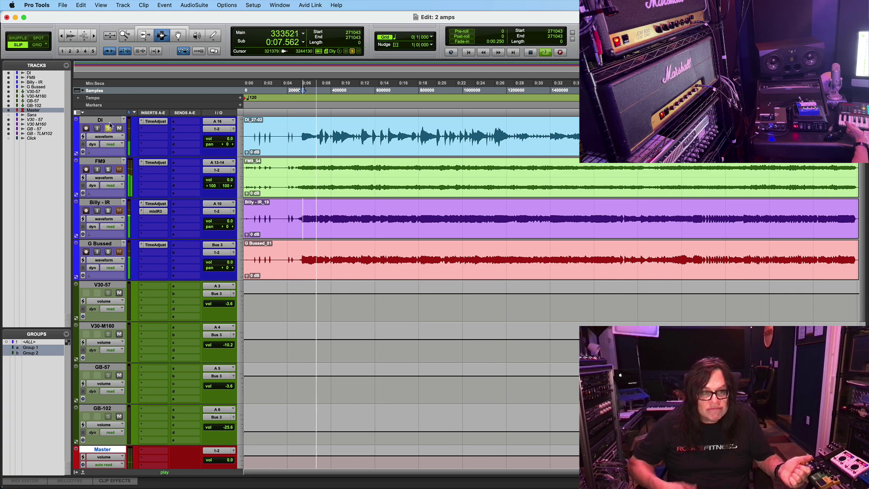
# - Insert the mono AmpliTube 5 plug-in on DI in the slot below TimeAdjust
pyautogui.press('space')
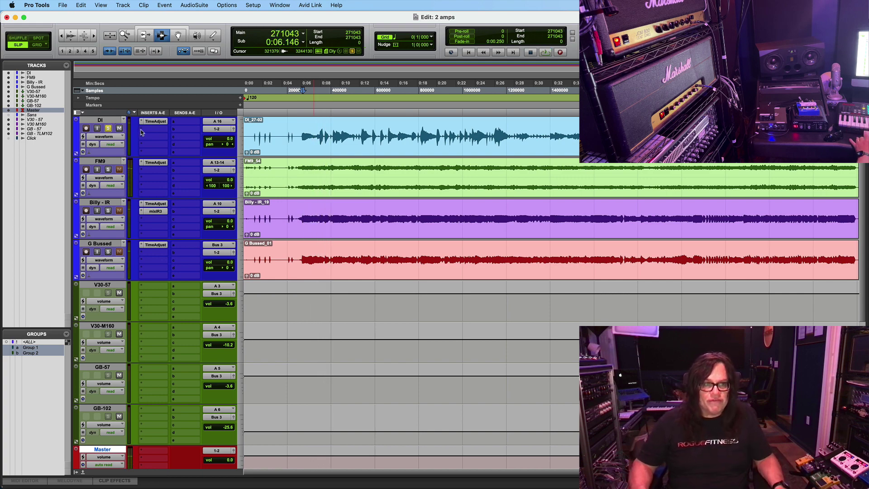
pyautogui.click(145, 130)
pyautogui.moveTo(175, 129)
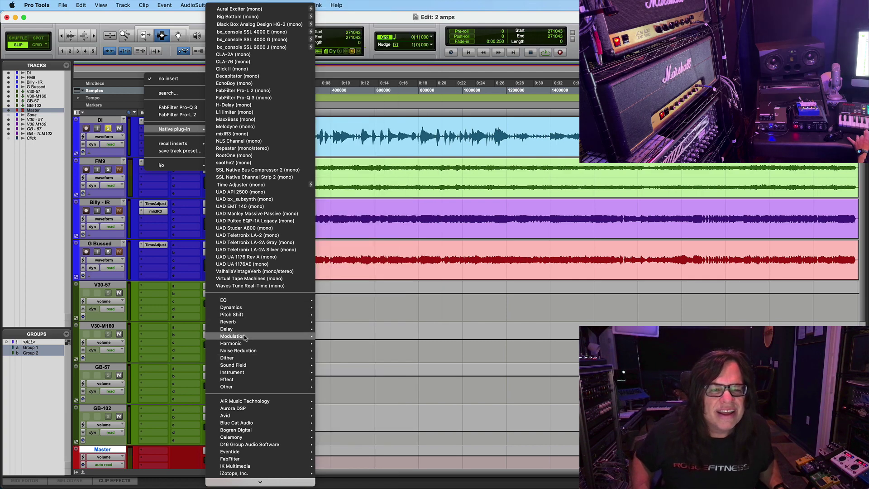
pyautogui.moveTo(244, 338)
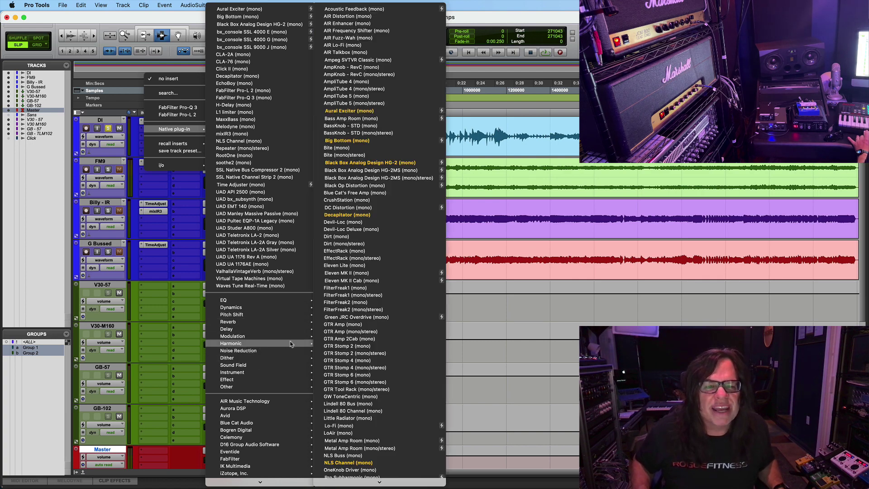
pyautogui.click(368, 96)
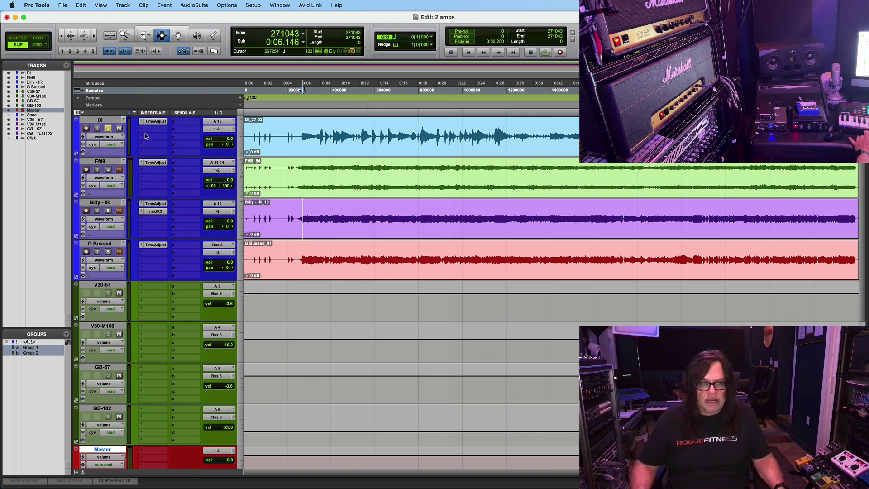
# - Play DI soloed through AmpliTube 5 from sample 271043 in two short passes to judge its default Brit 8000 tone
pyautogui.press('space')
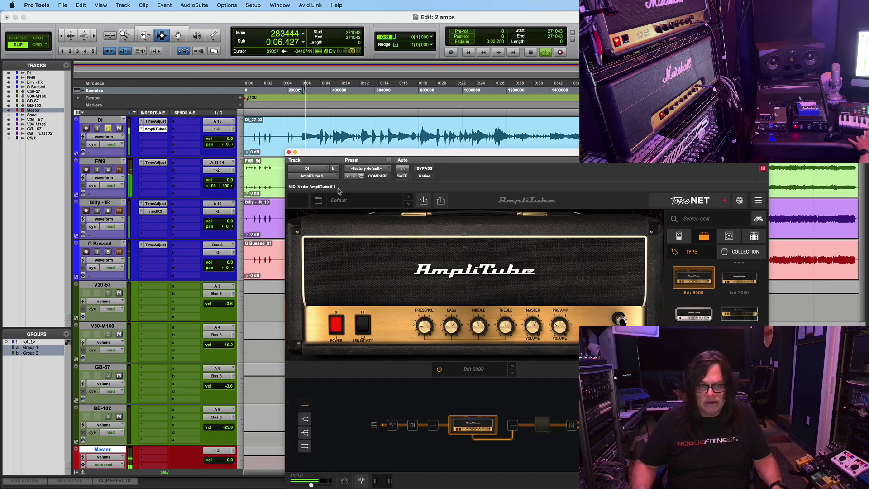
pyautogui.press('space')
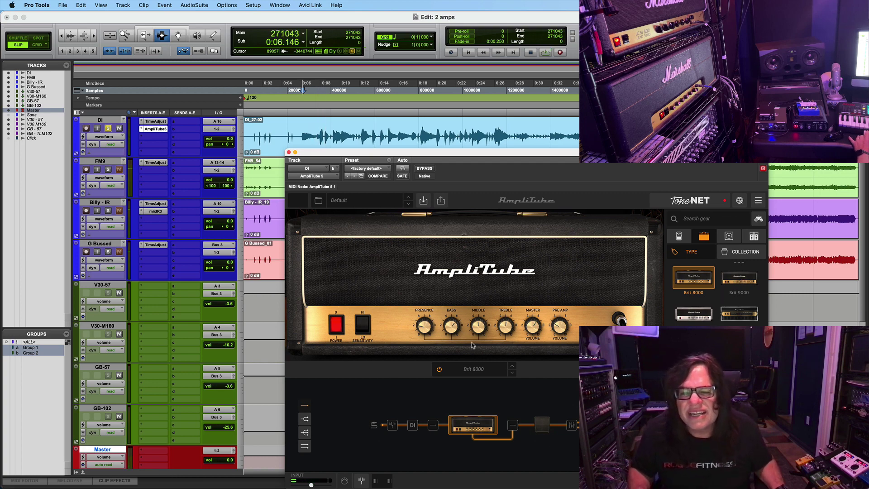
pyautogui.moveTo(507, 339)
pyautogui.moveTo(480, 334)
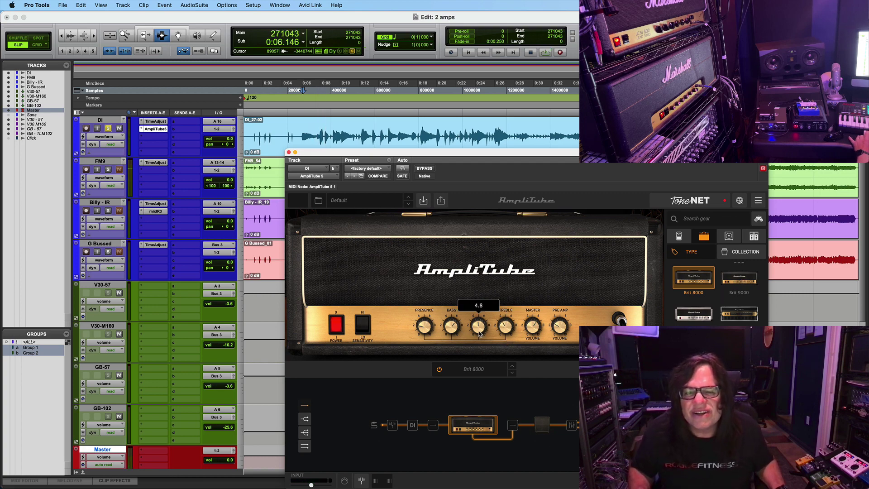
pyautogui.press('space')
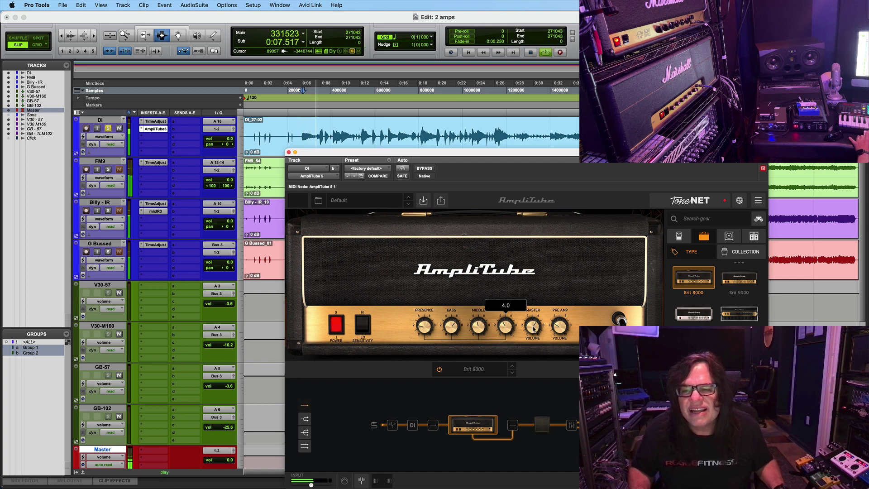
pyautogui.moveTo(535, 327)
pyautogui.press('space')
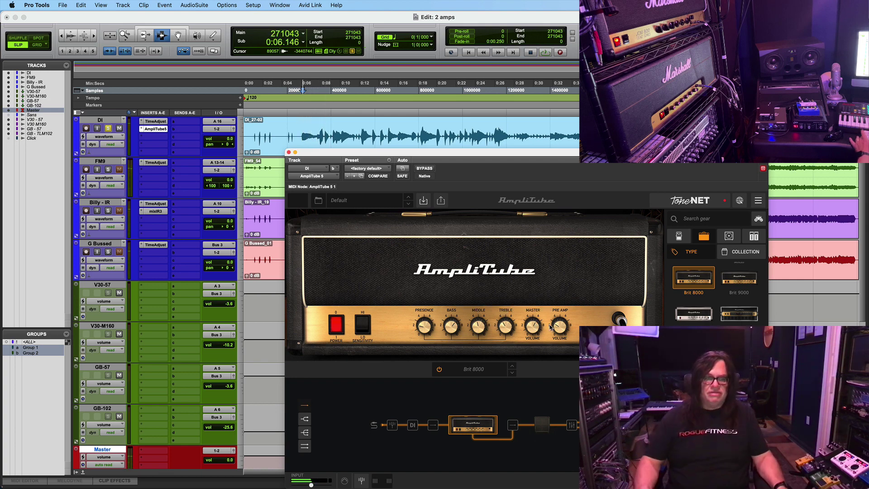
# - Unsolo DI and play G Bussed from sample 271043, first with DI muted and again with DI blended in, leaving DI muted
pyautogui.click(109, 129)
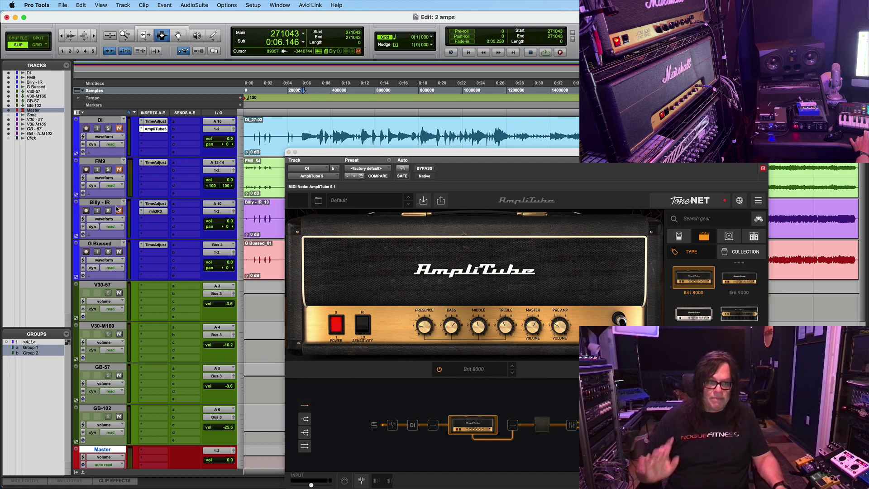
pyautogui.press('space')
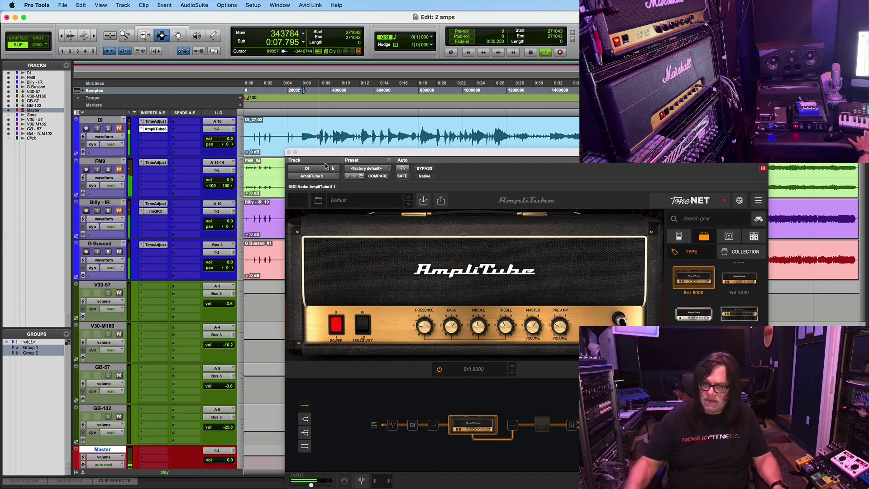
pyautogui.press('space')
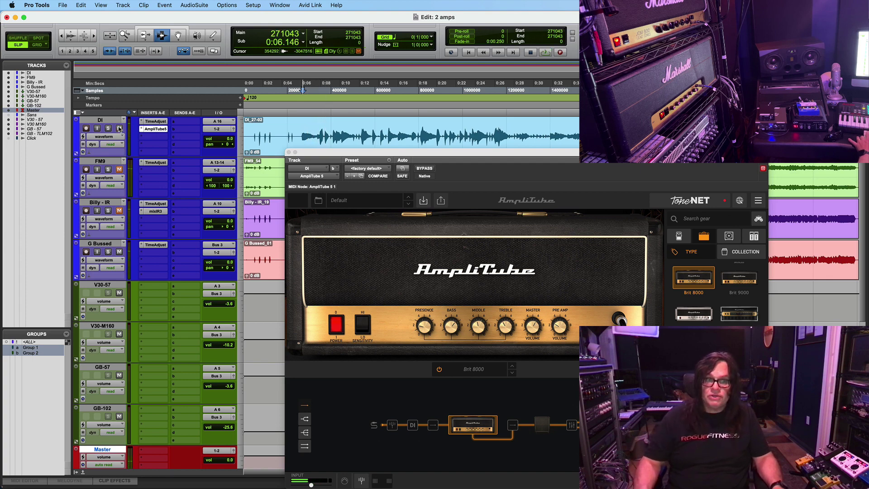
pyautogui.press('space')
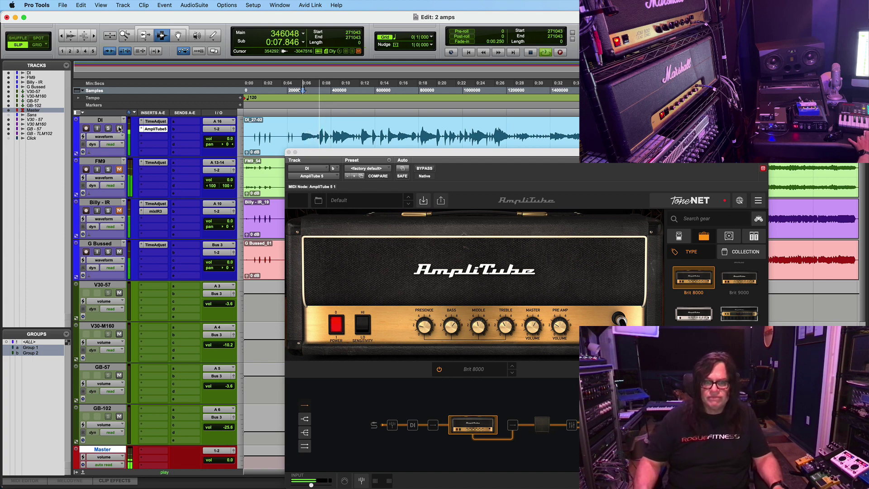
pyautogui.click(119, 129)
pyautogui.press('space')
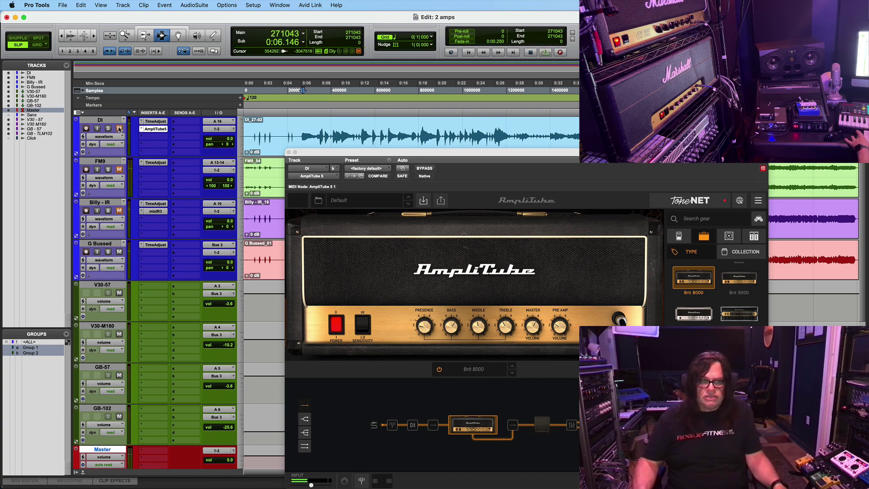
# - Remove AmpliTube 5 from DI by setting that slot back to no insert
pyautogui.click(142, 129)
pyautogui.click(293, 193)
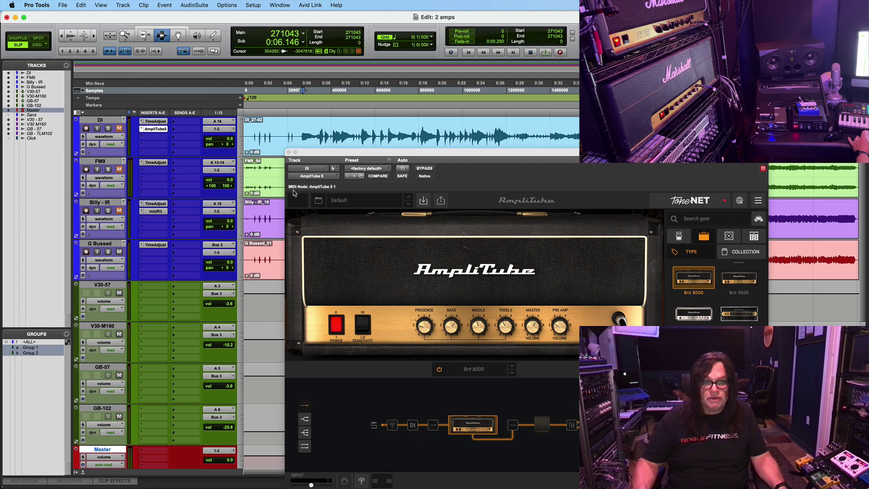
pyautogui.click(289, 155)
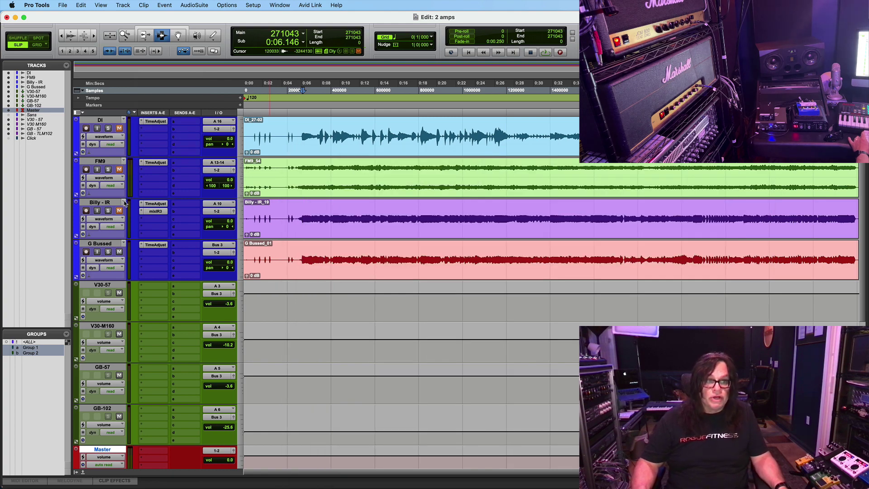
# - Play the unmuted amp tracks from sample 271043 in three passes with DI muted to compare them by ear
pyautogui.press('space')
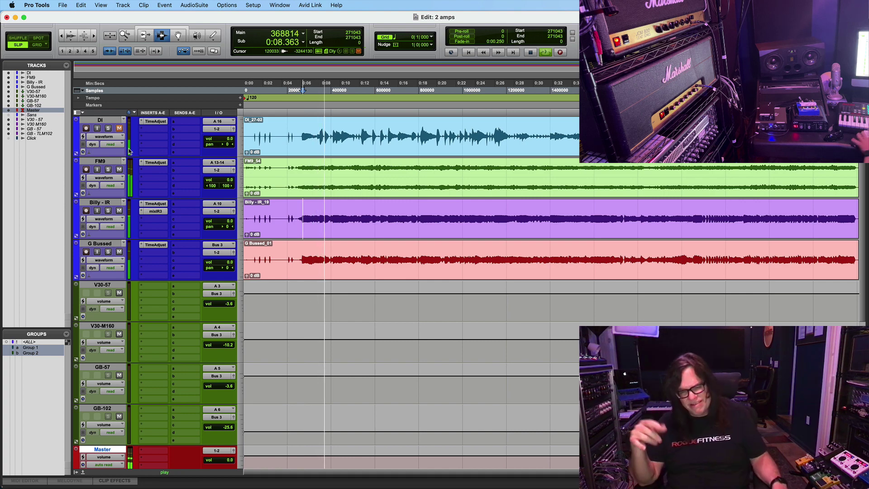
pyautogui.press('space')
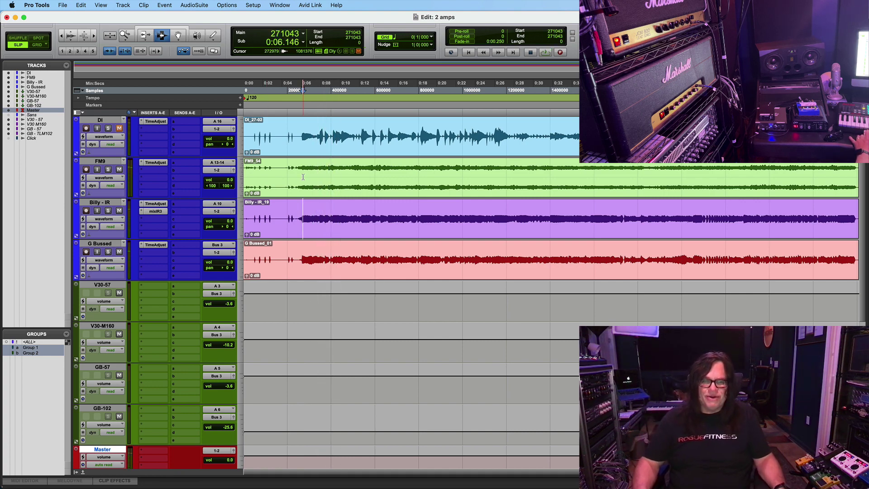
pyautogui.press('space')
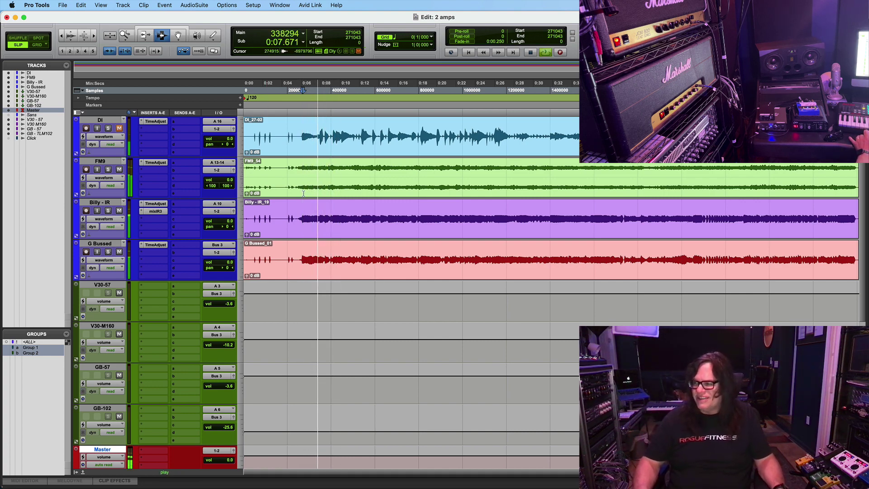
pyautogui.press('space')
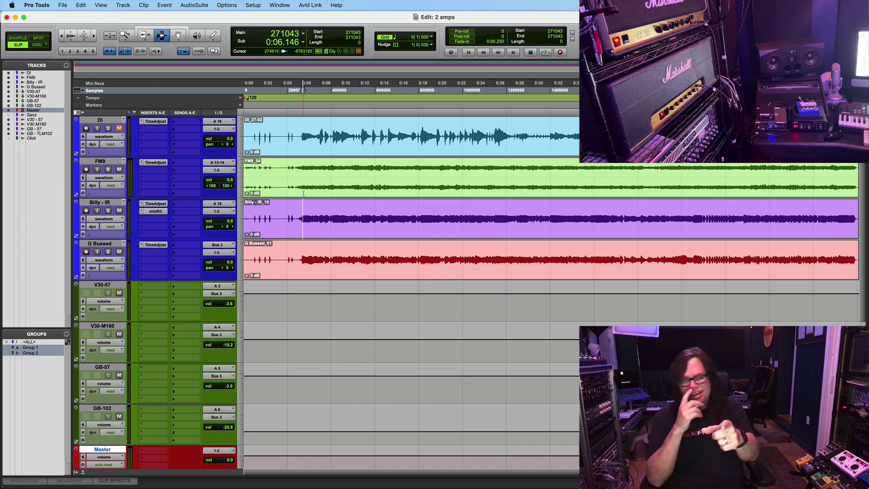
pyautogui.press('space')
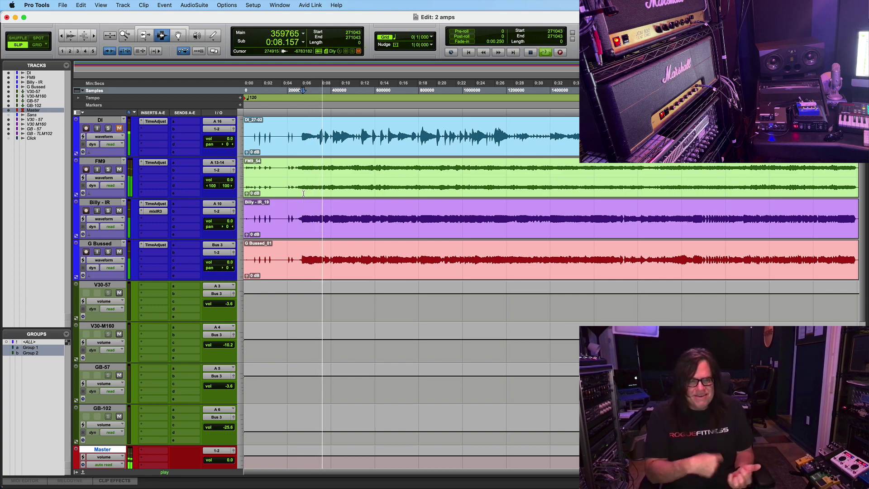
pyautogui.press('space')
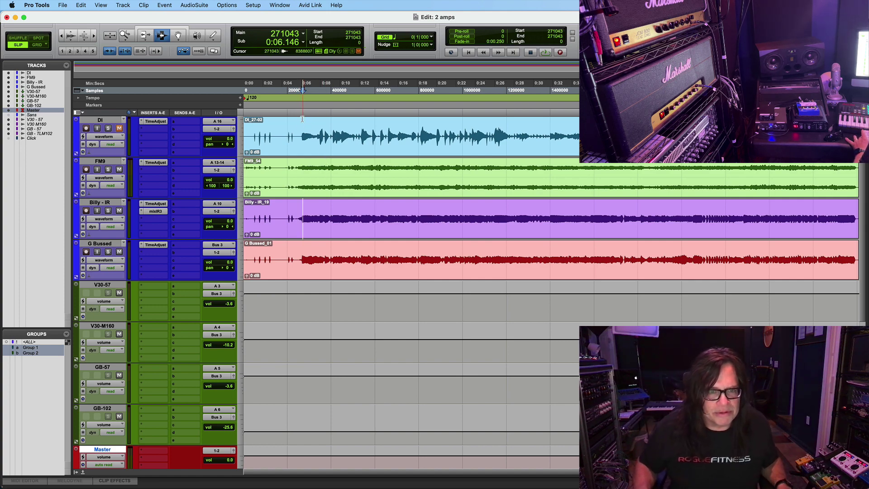
# - Select the opening section of the DI, FM9, Billy - IR and G Bussed clips, from sample 0 to about 259427
pyautogui.moveTo(299, 130); pyautogui.dragTo(246, 267)
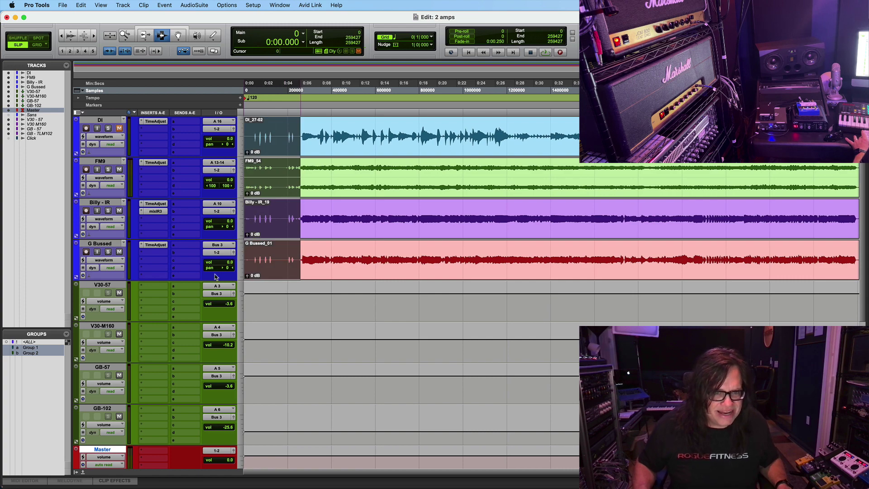